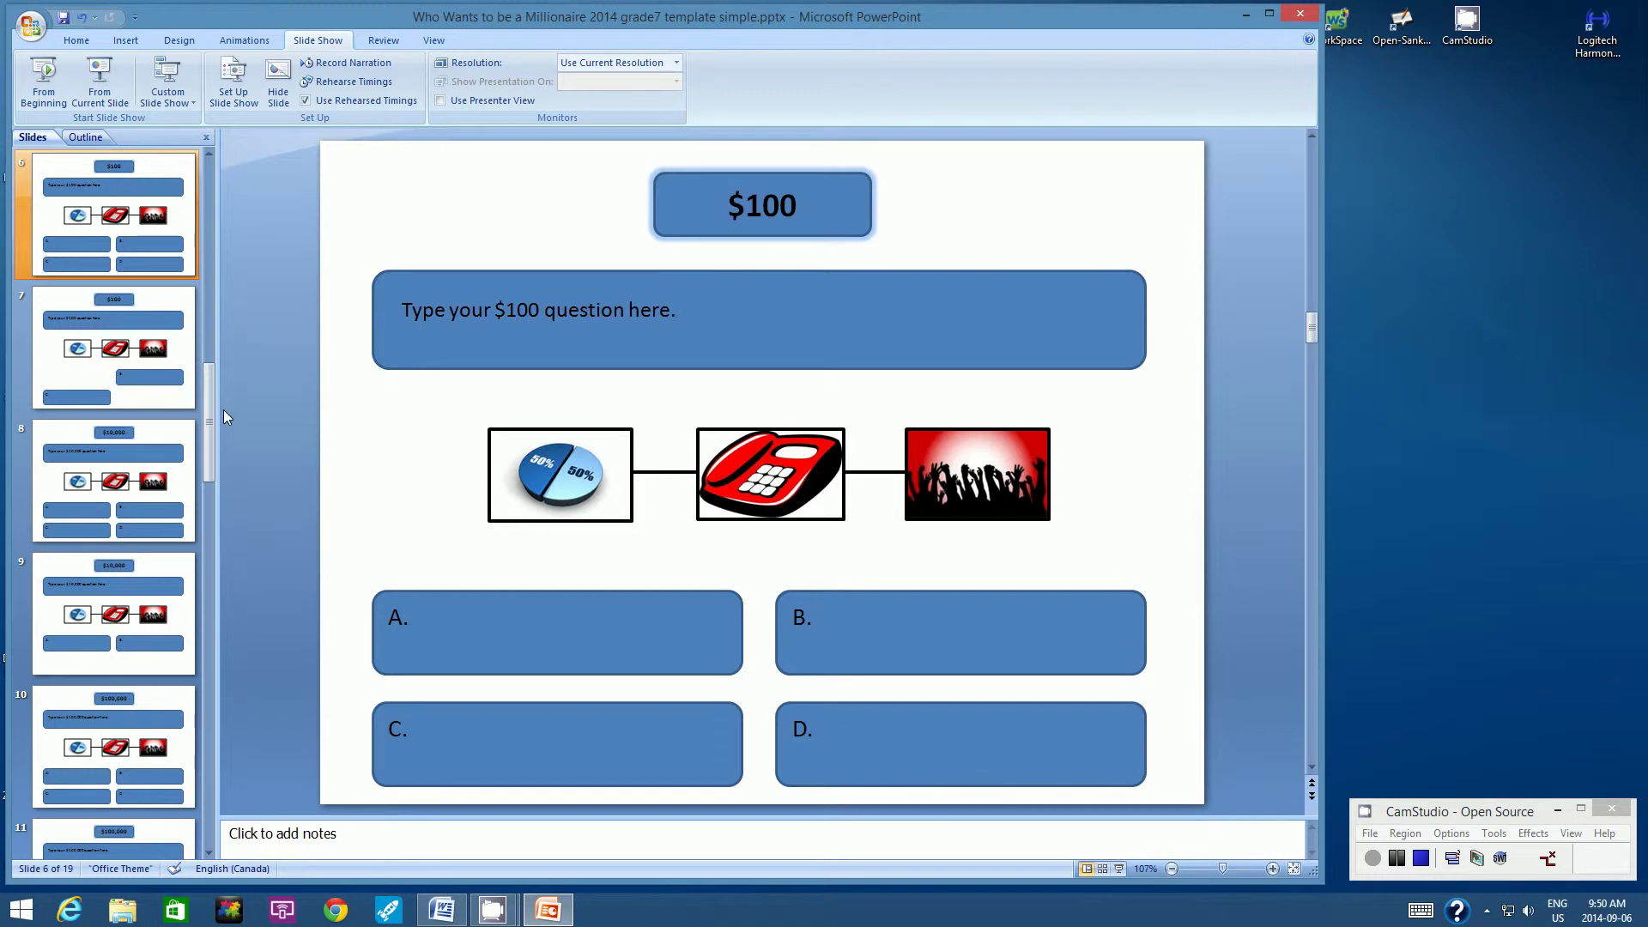
Scroll the Slides pane to bring the $100 question slide (slide 6) into view.
{"action": "scroll", "coordinate": [129, 258], "scroll_direction": "up", "scroll_amount": 5}
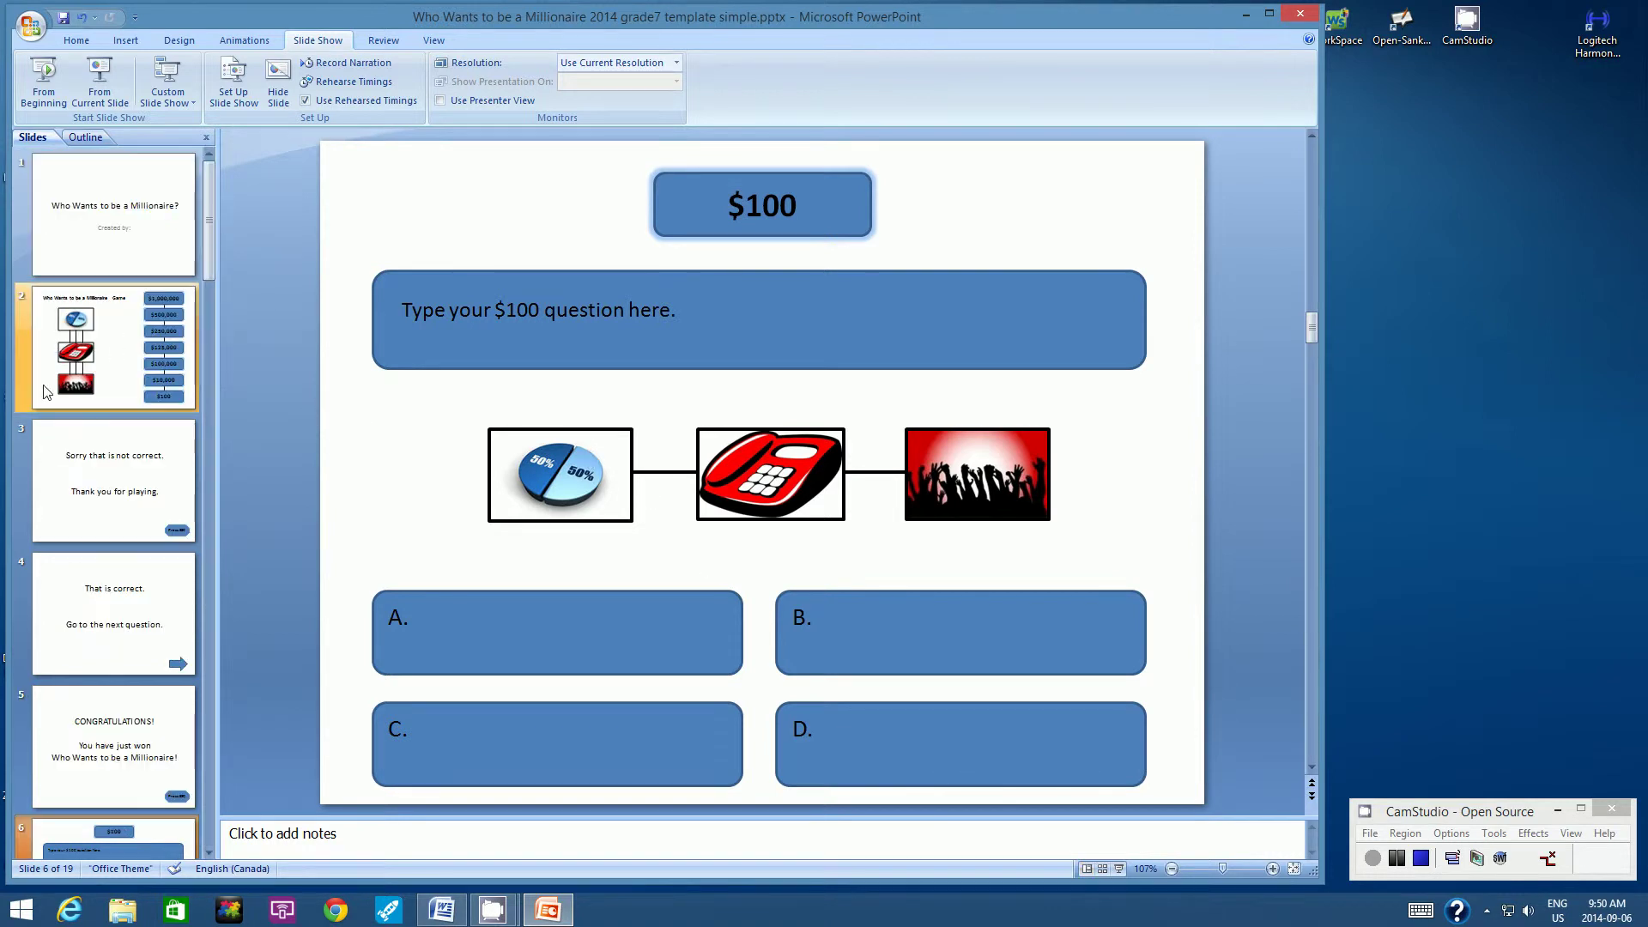
Duplicate slide 2's $100 prize button and place the copy on the $10,000 rung.
{"action": "left_click", "coordinate": [107, 350]}
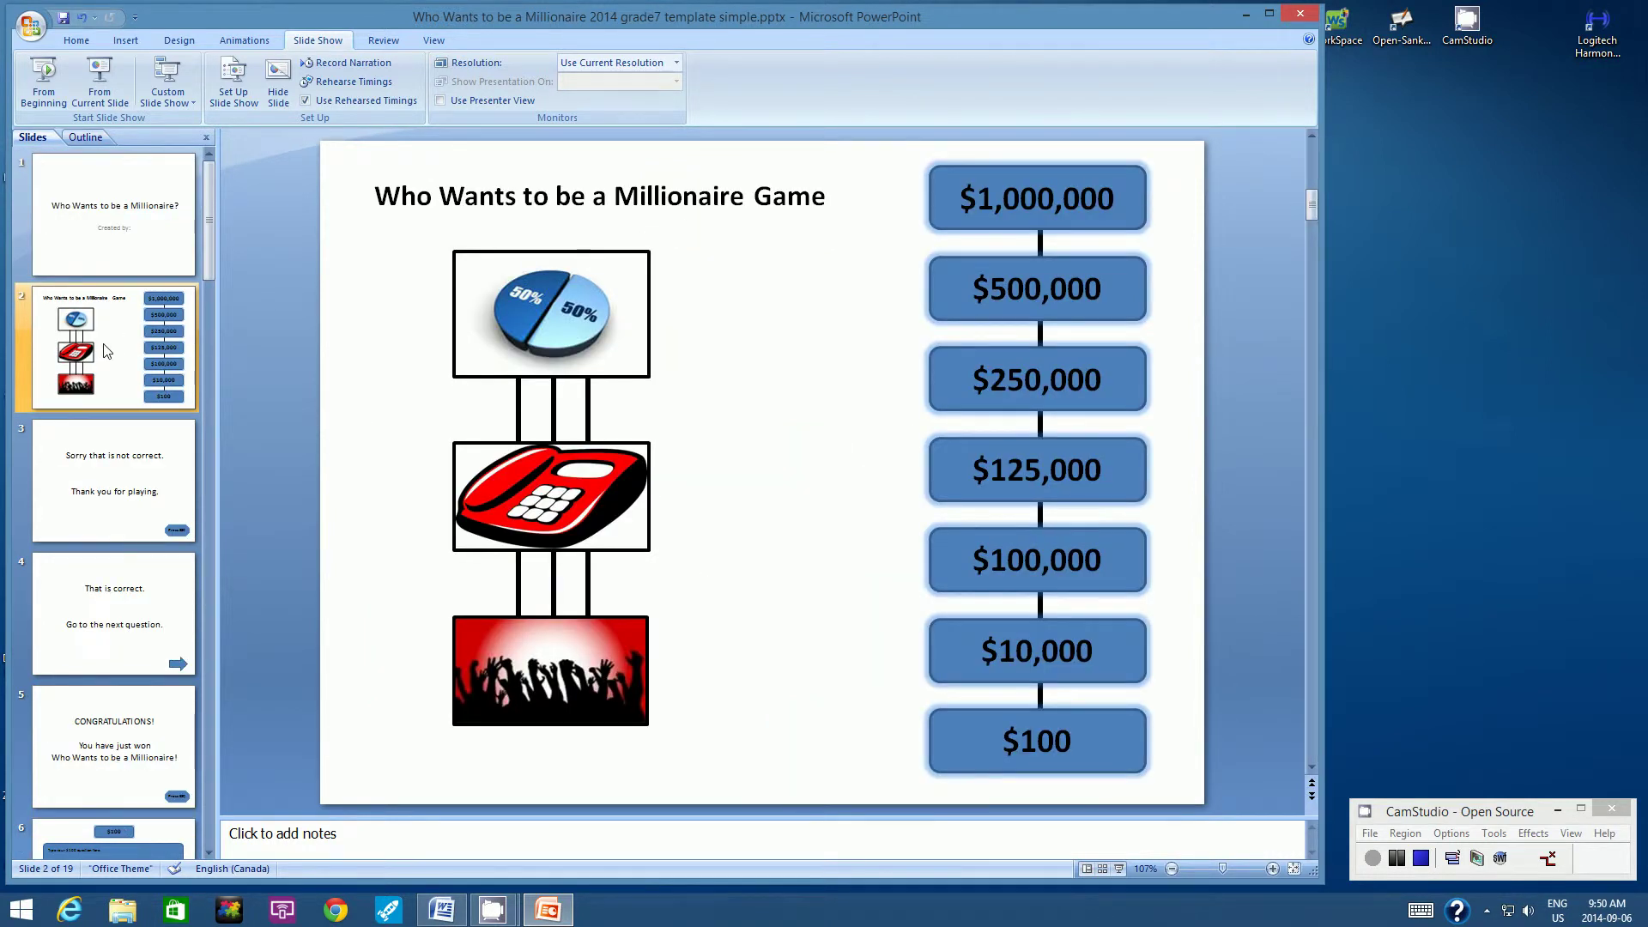
{"action": "left_click", "coordinate": [906, 729]}
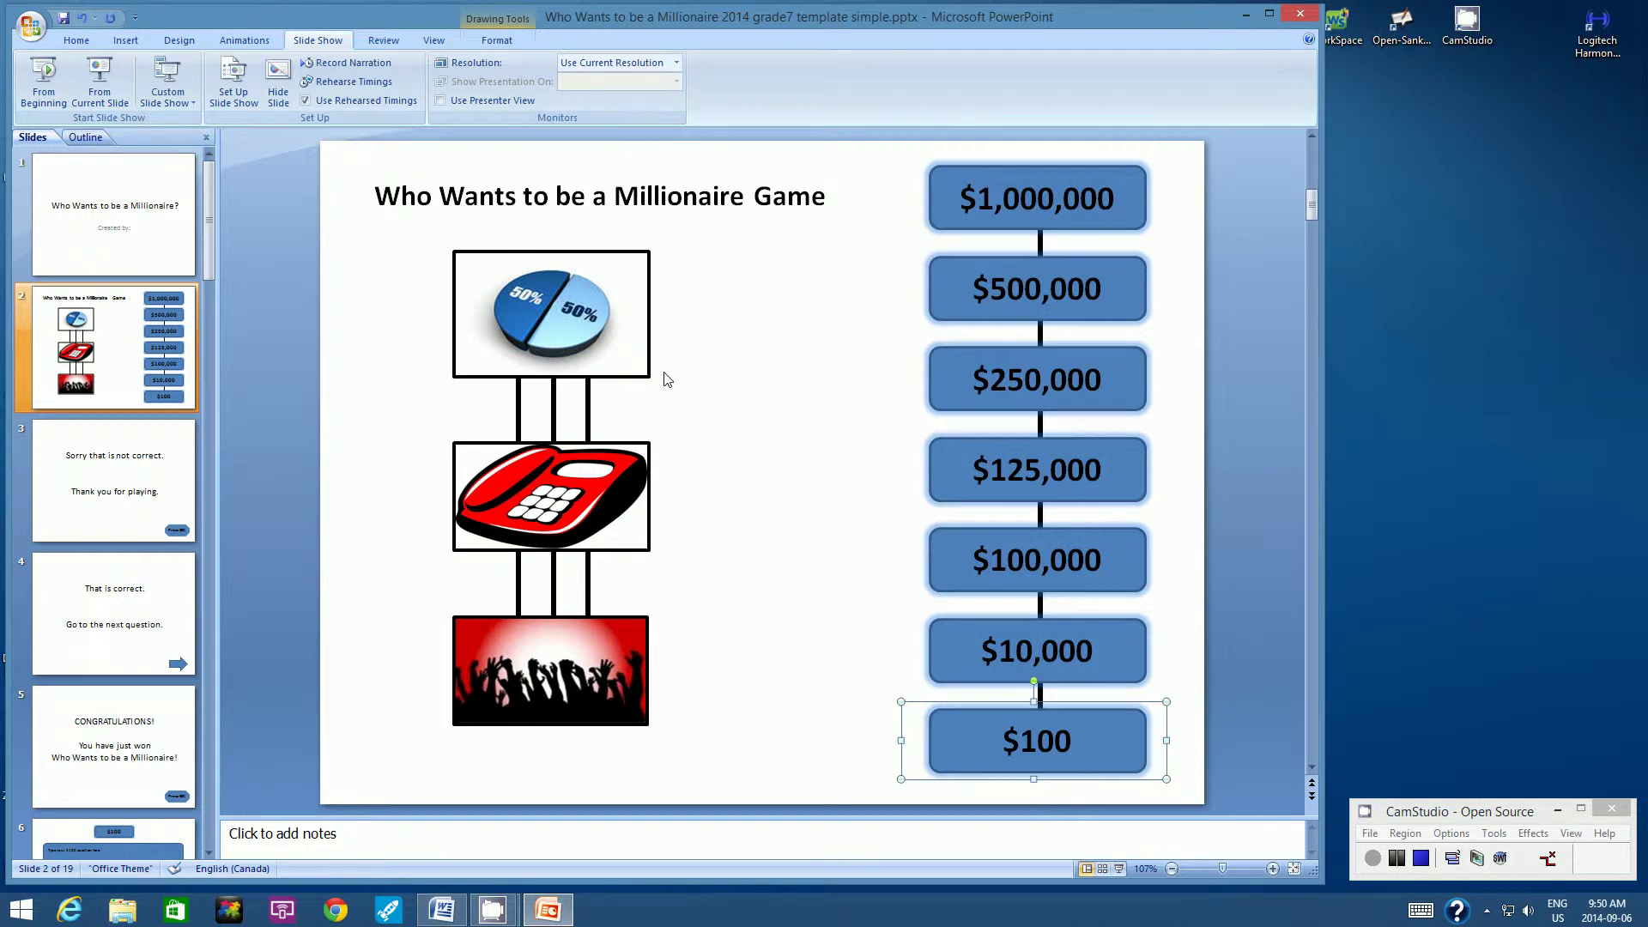
{"action": "left_click", "coordinate": [84, 43]}
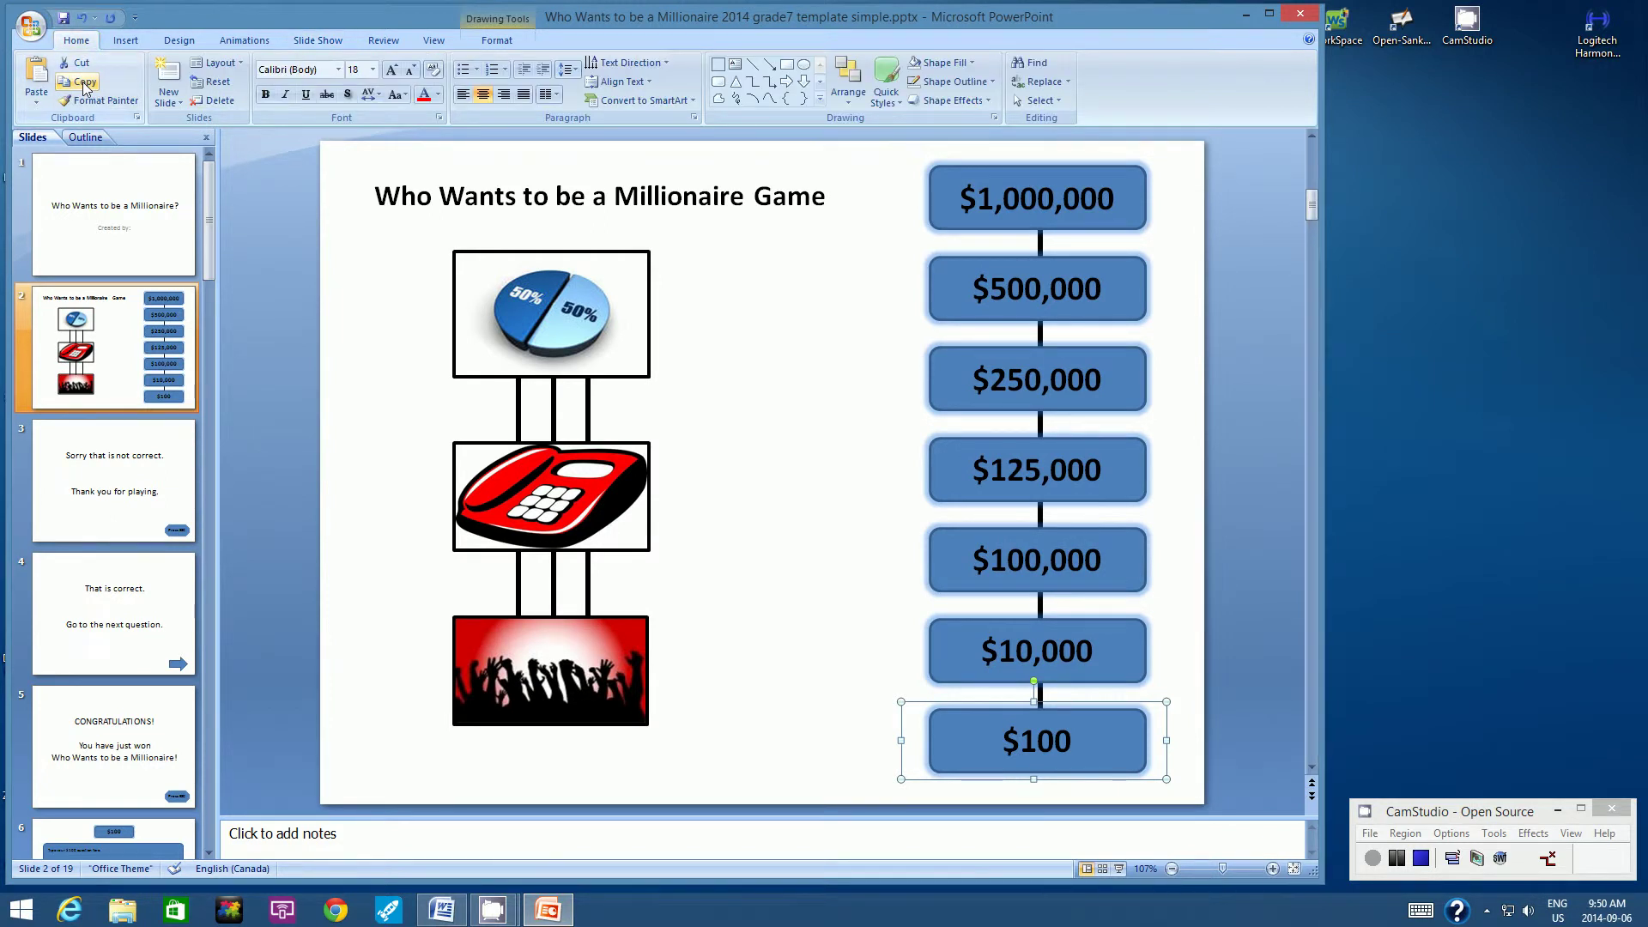
{"action": "left_click", "coordinate": [86, 83]}
{"action": "left_click", "coordinate": [28, 76]}
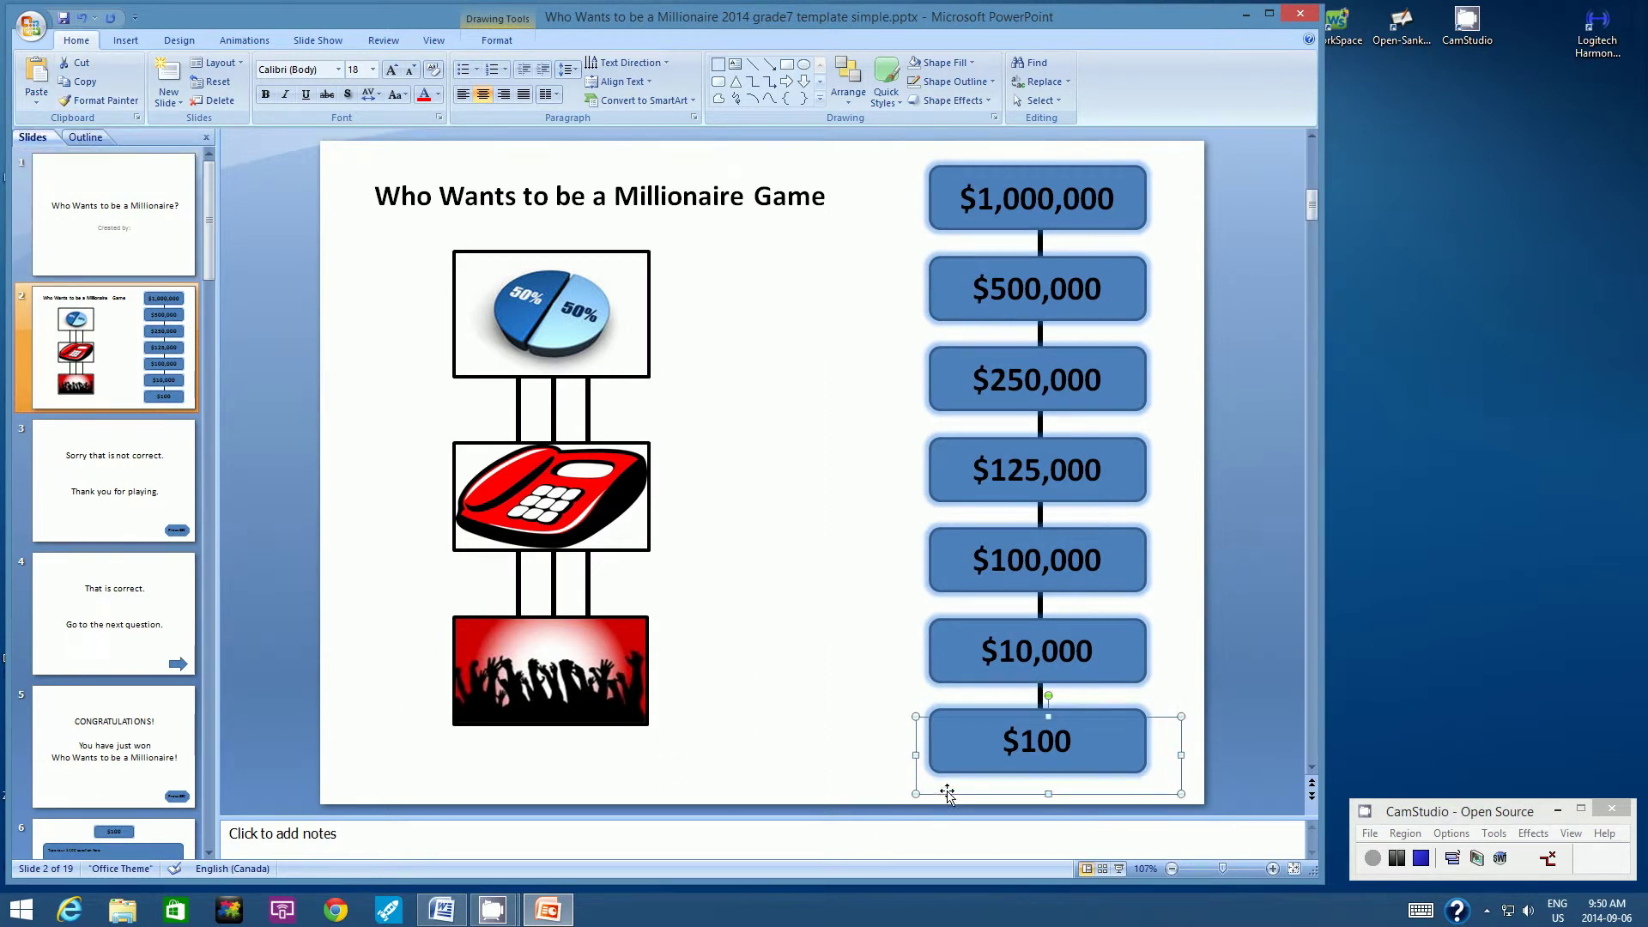
{"action": "left_click_drag", "start_coordinate": [948, 794], "coordinate": [941, 684]}
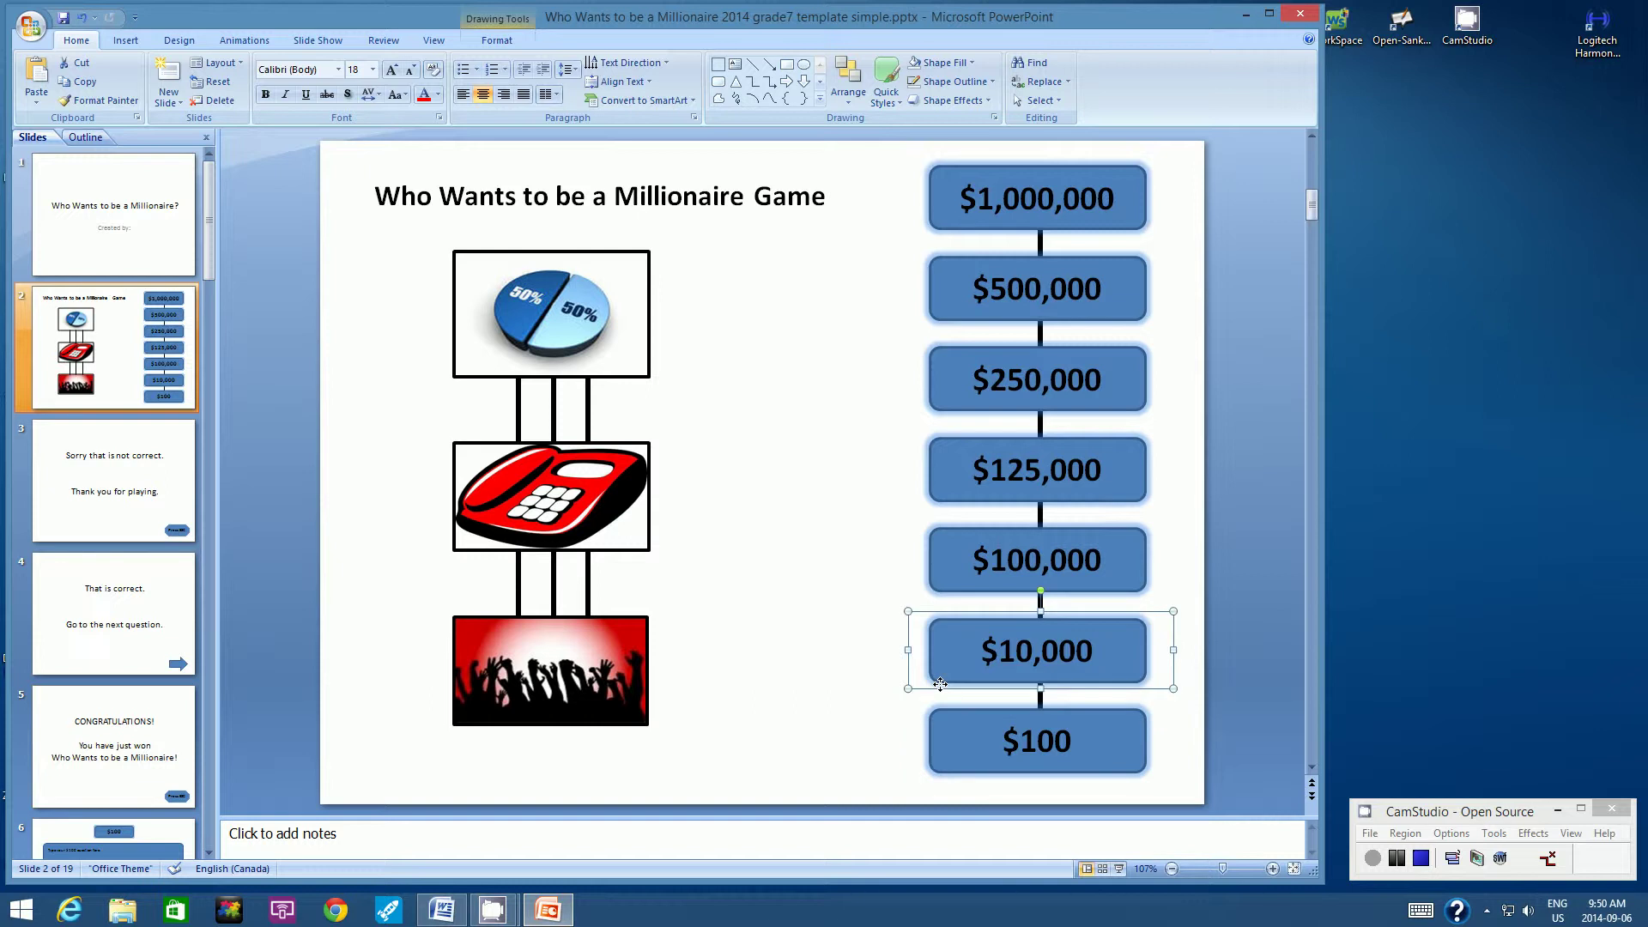
Change the $10,000 box's hyperlink target from slide 6 to Slide 8.
{"action": "right_click", "coordinate": [918, 638]}
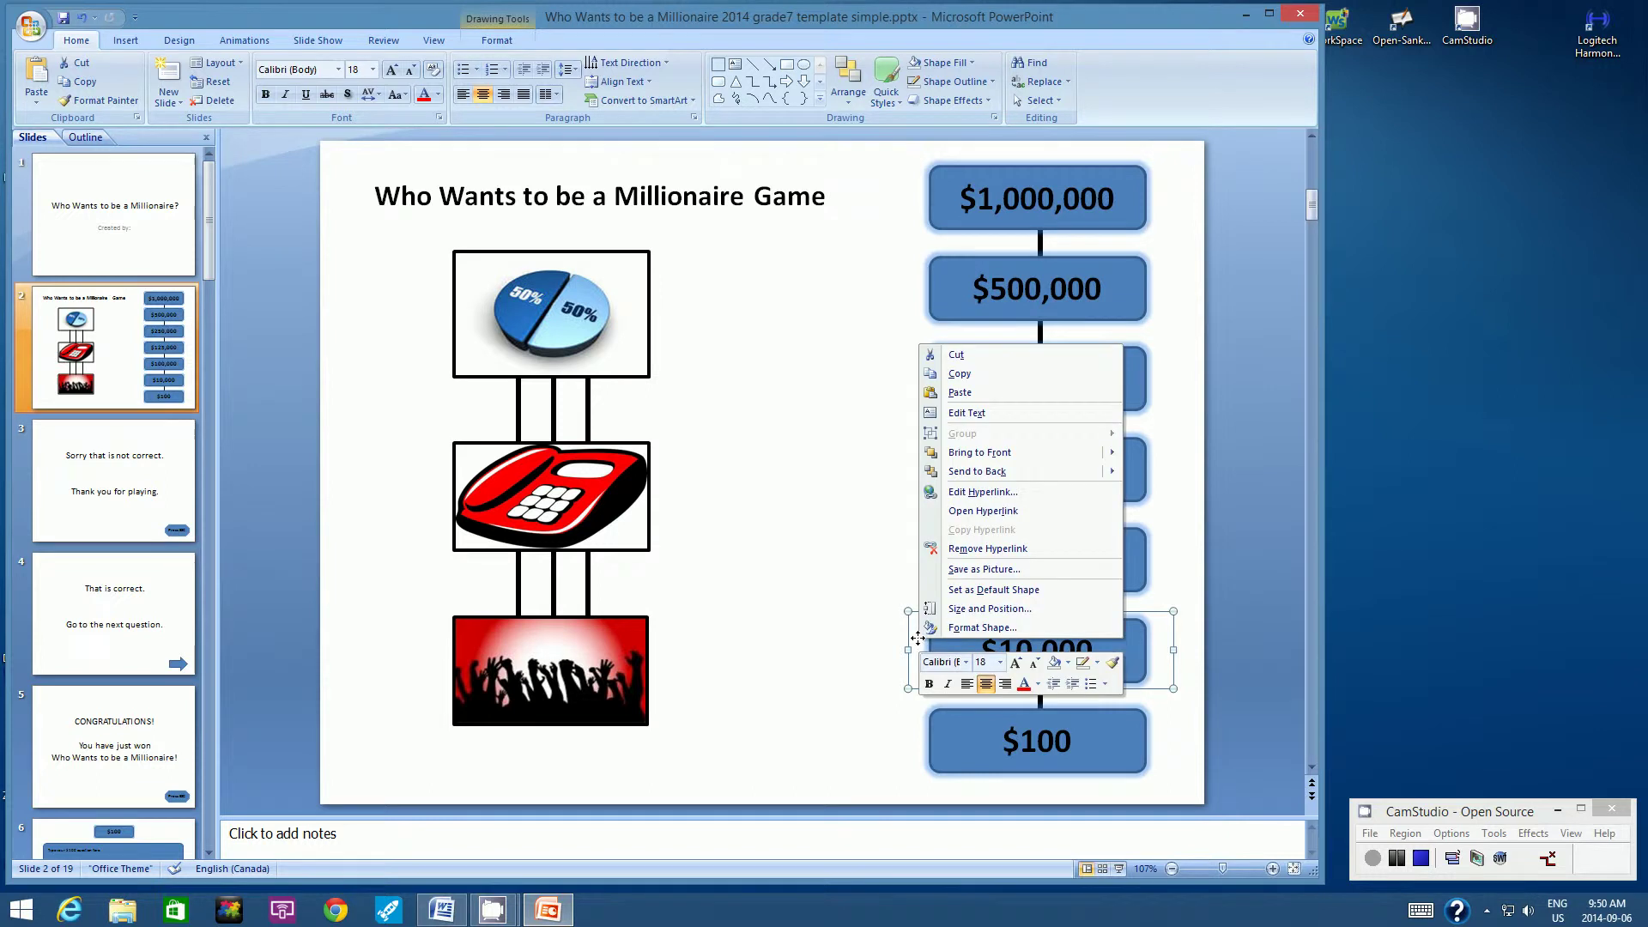
{"action": "left_click", "coordinate": [1006, 492]}
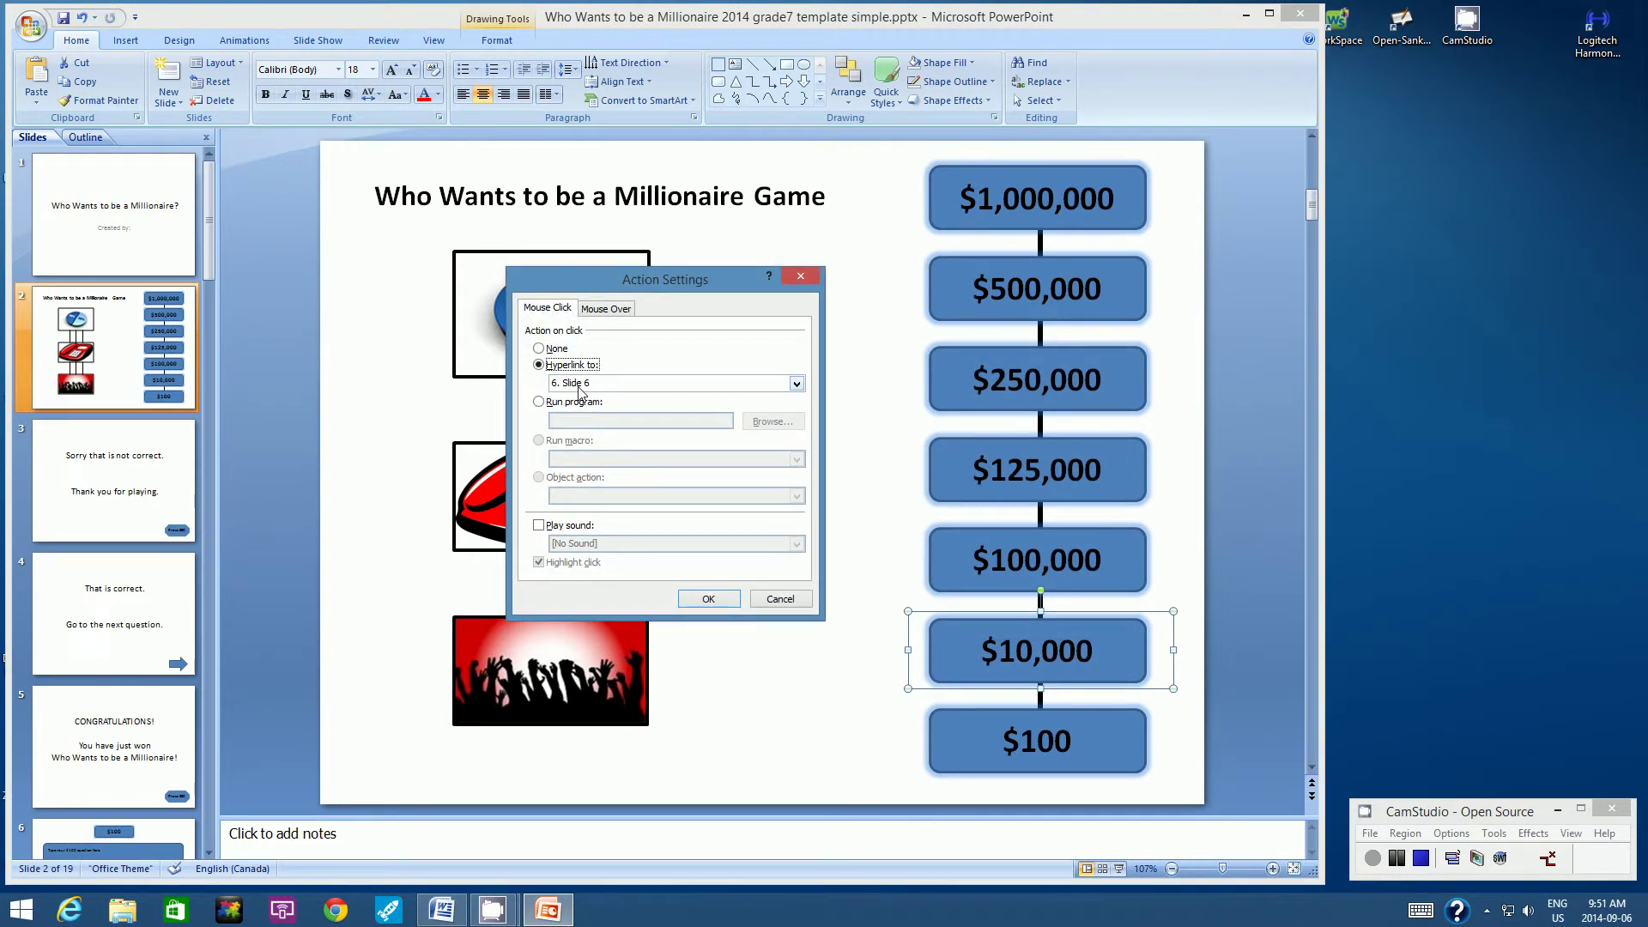
{"action": "left_click", "coordinate": [797, 385]}
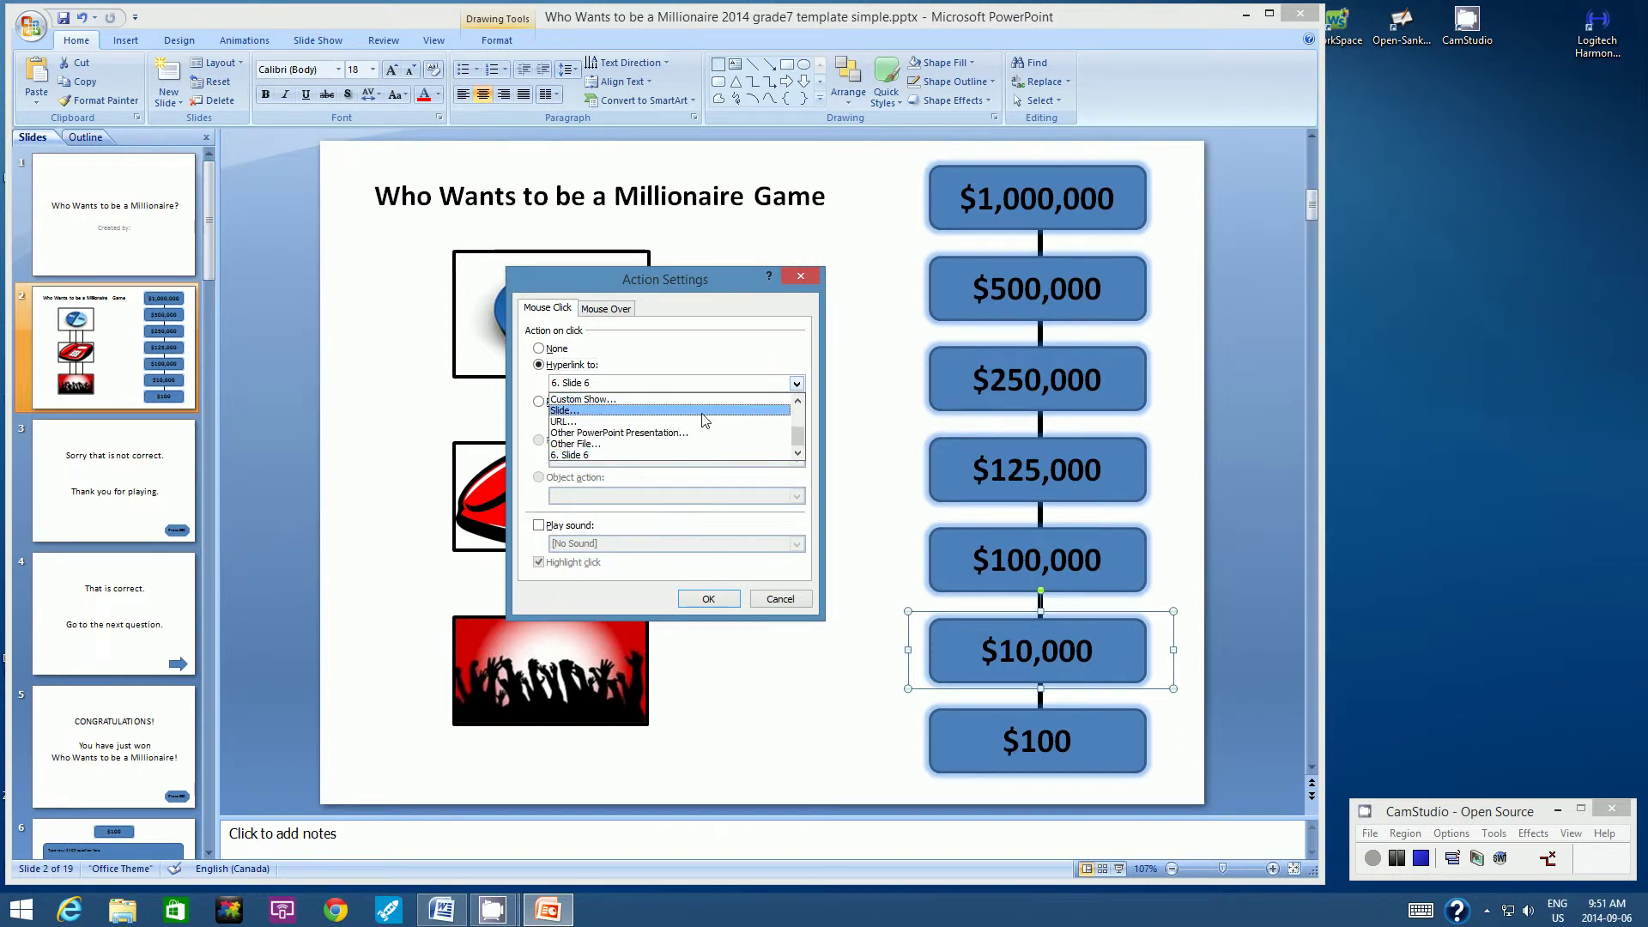
{"action": "left_click", "coordinate": [575, 410]}
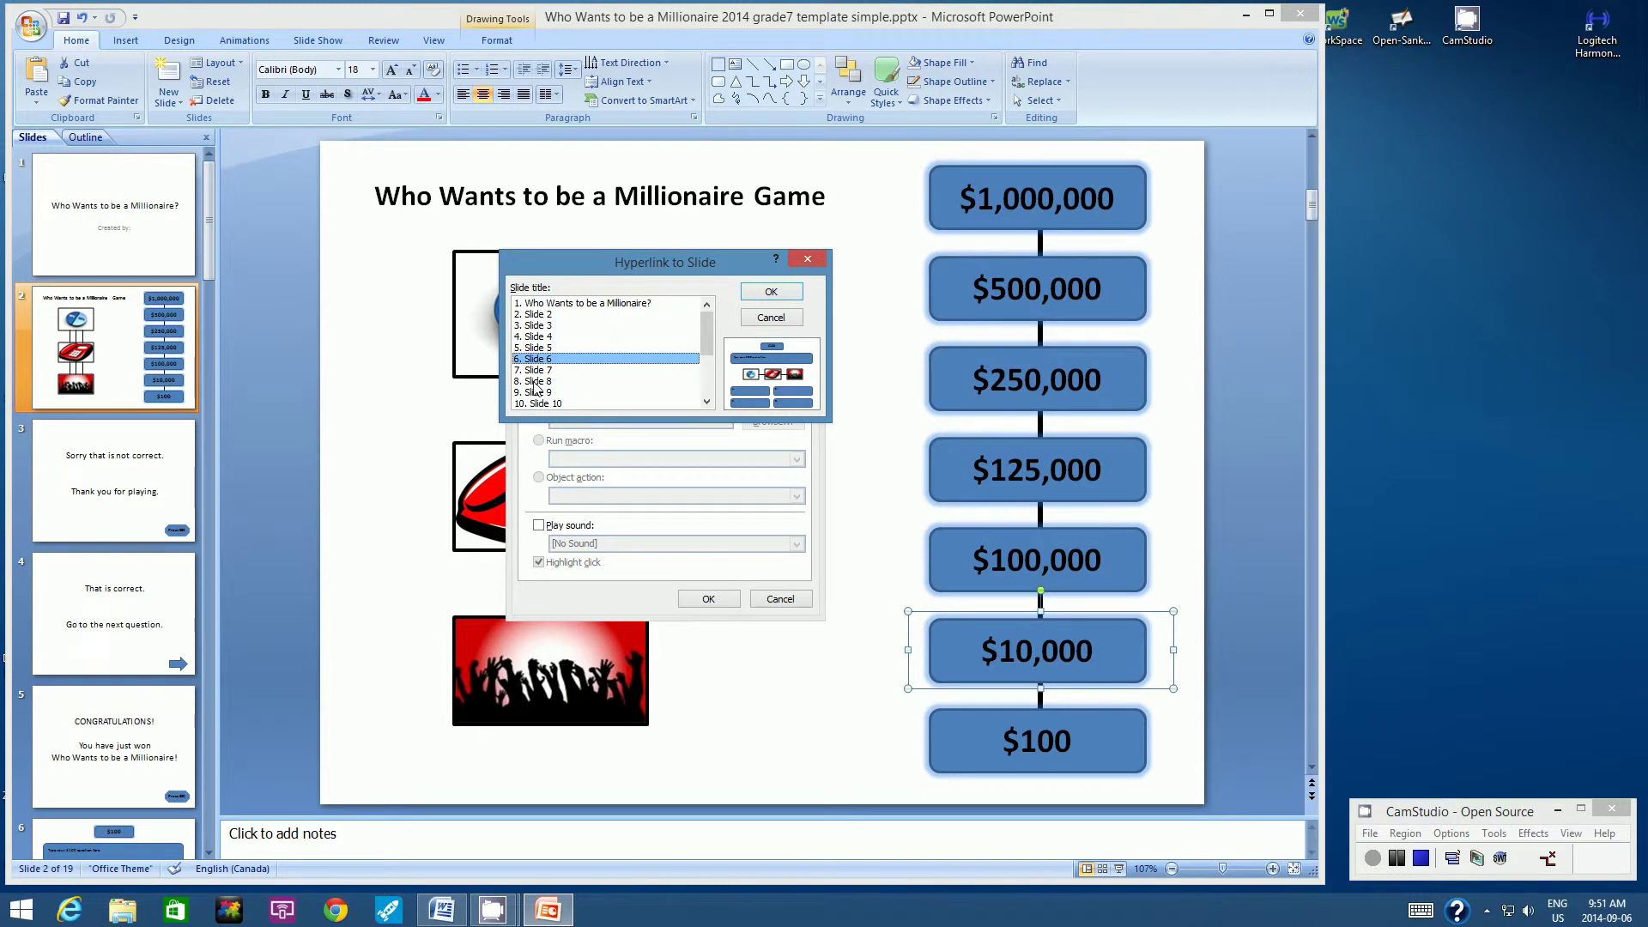
{"action": "left_click", "coordinate": [775, 316]}
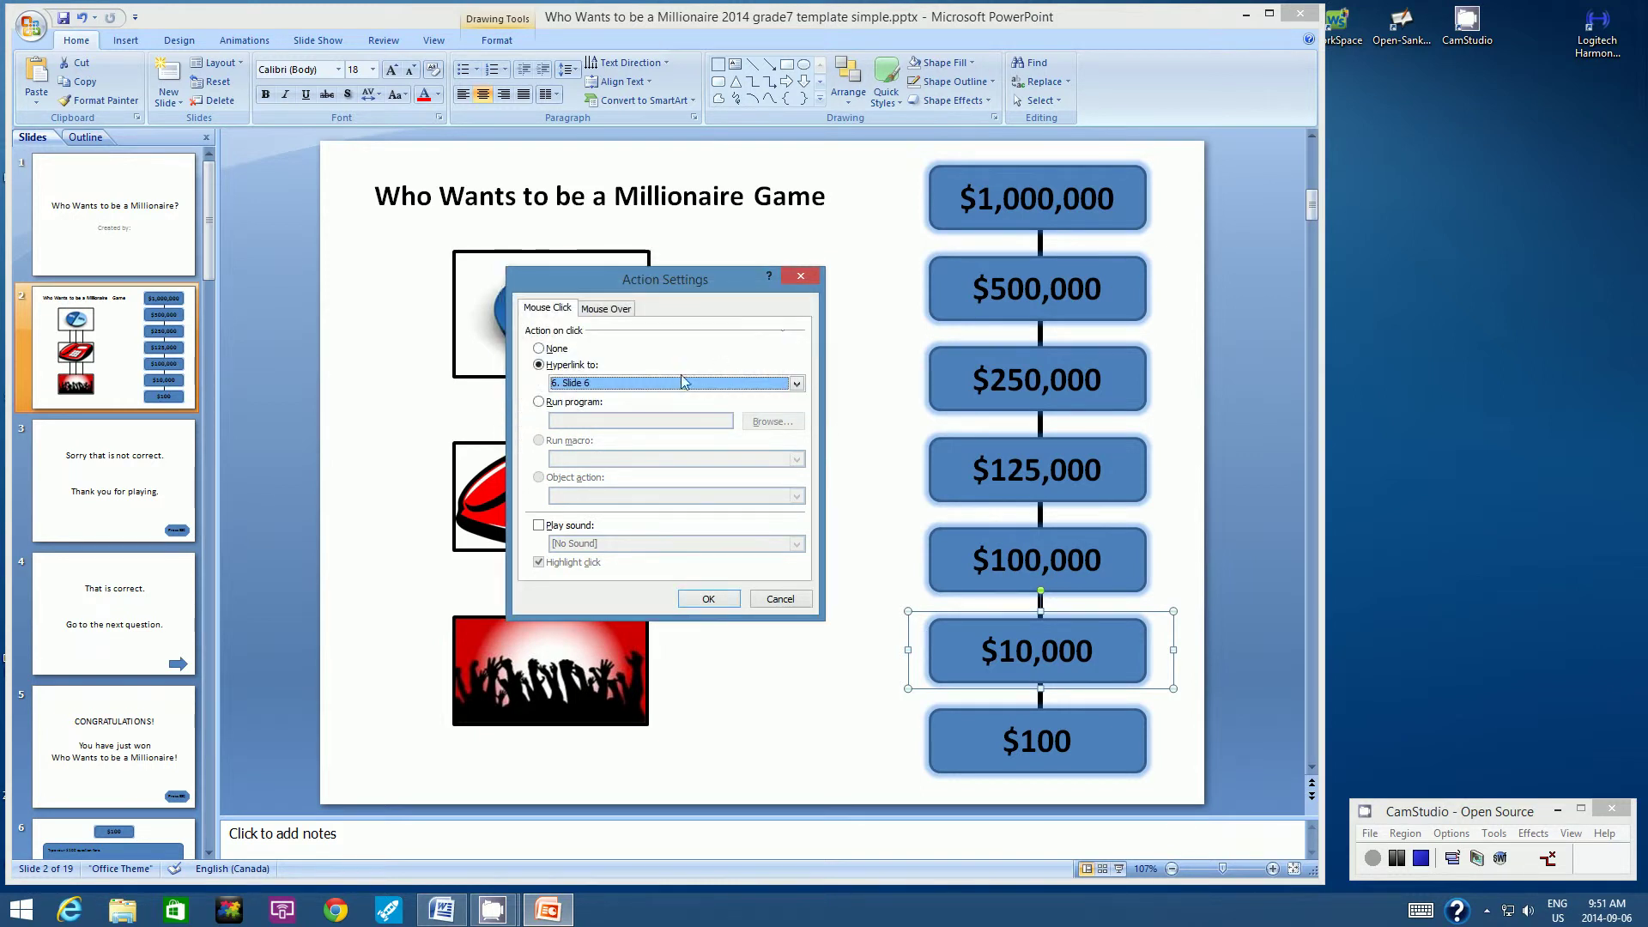
{"action": "left_click", "coordinate": [795, 383]}
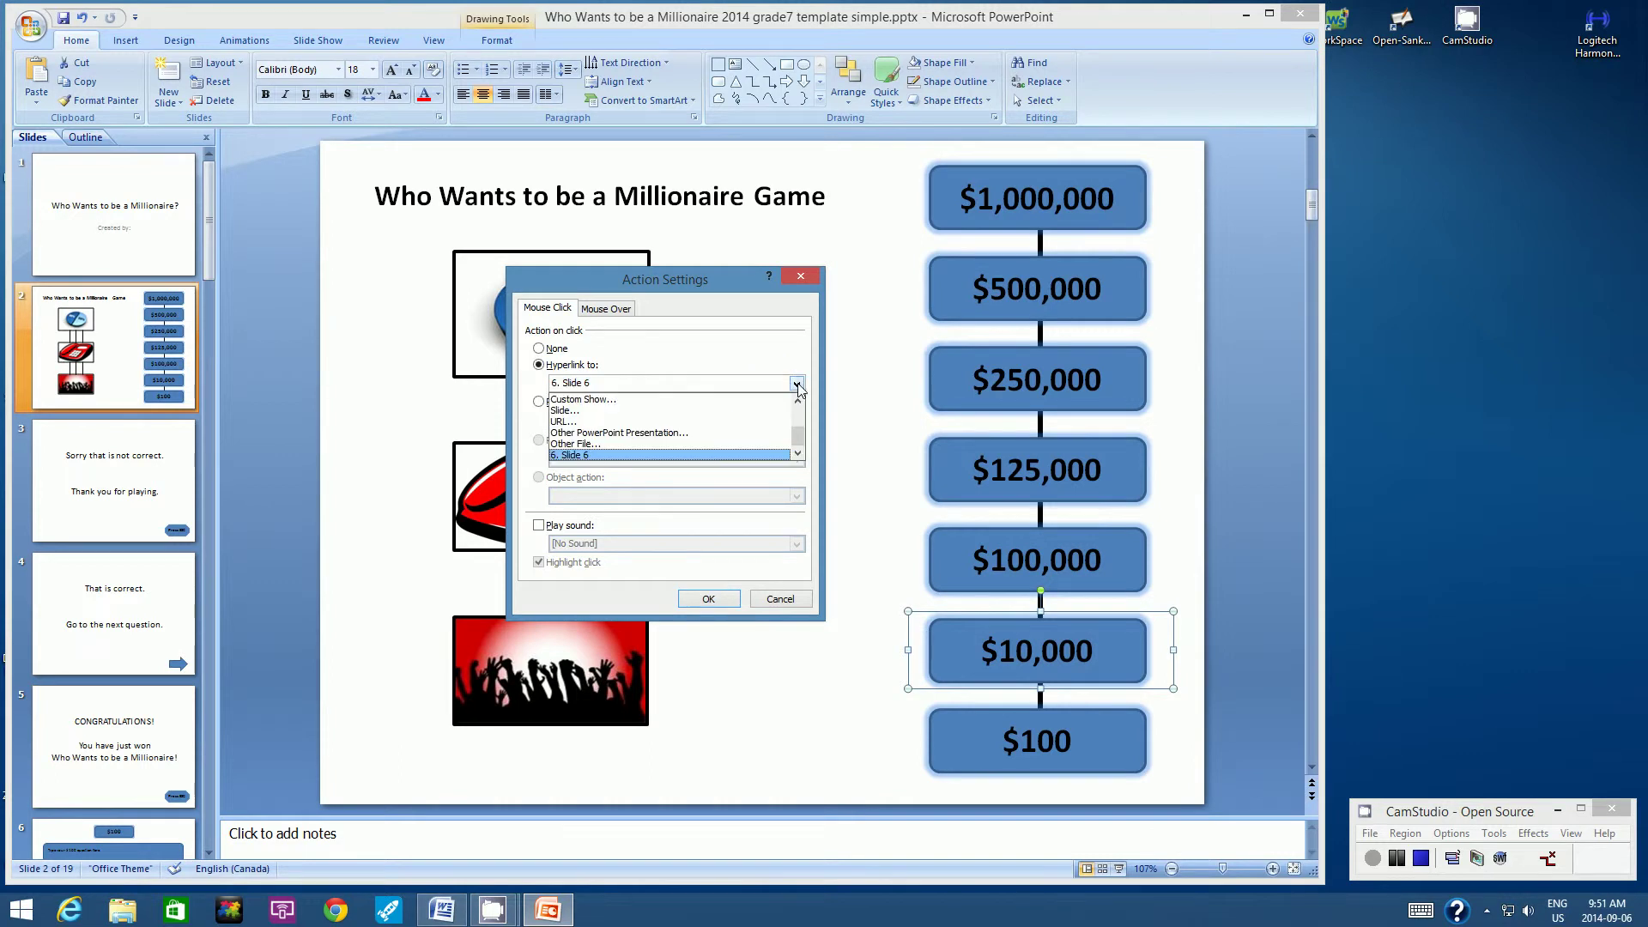
{"action": "left_click", "coordinate": [571, 413]}
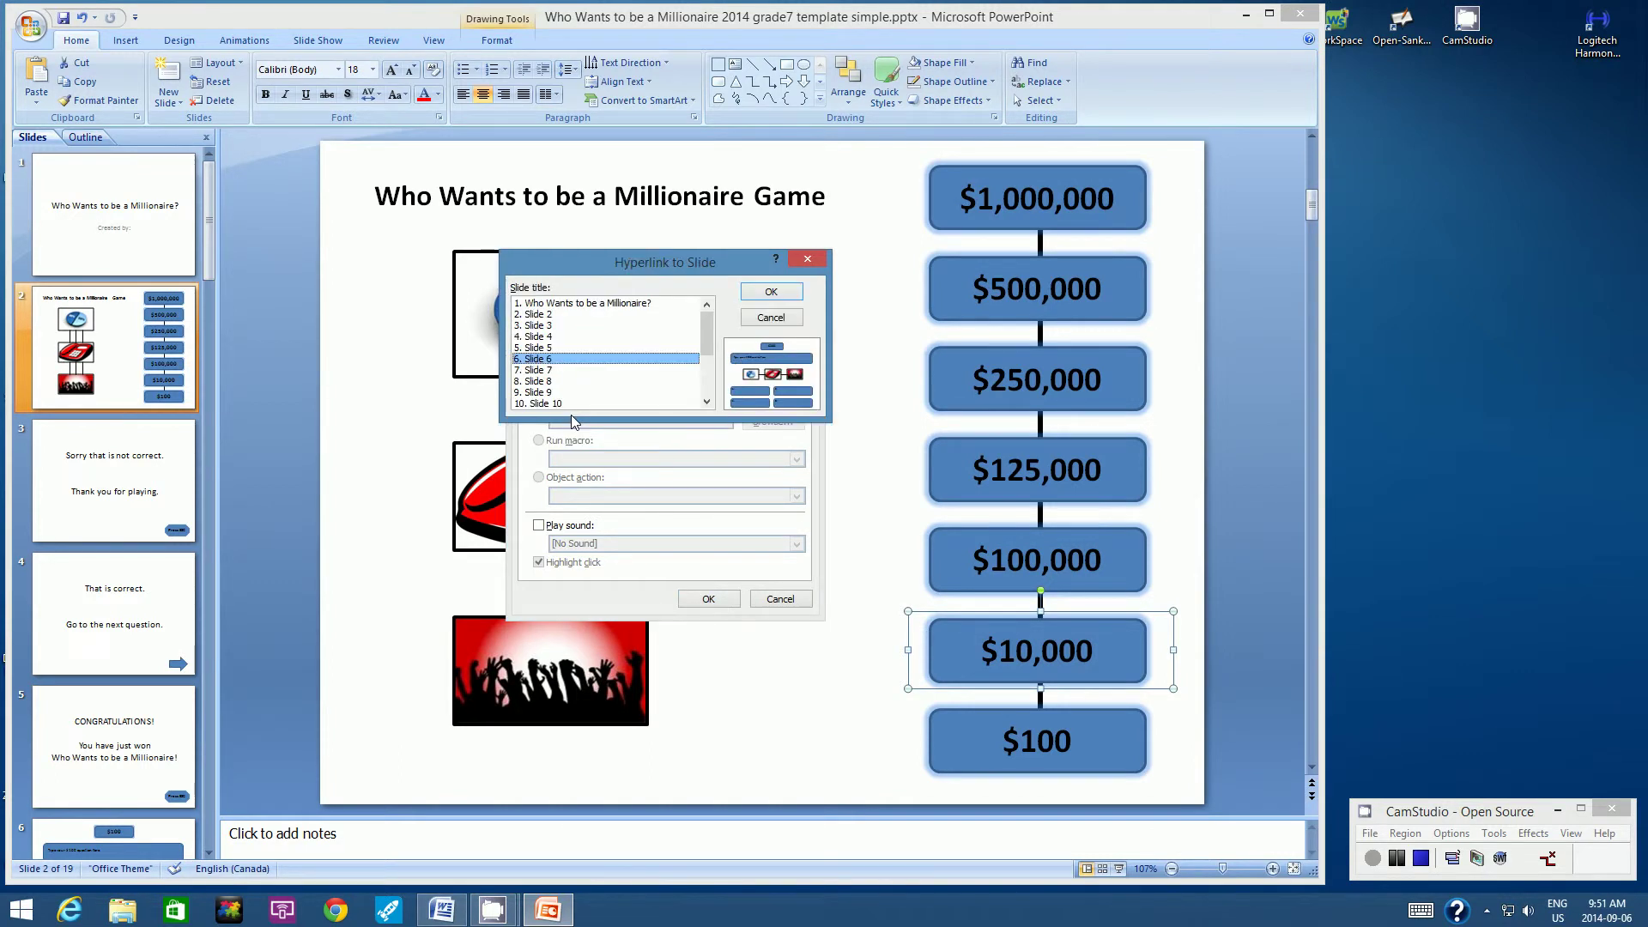
{"action": "left_click", "coordinate": [539, 382]}
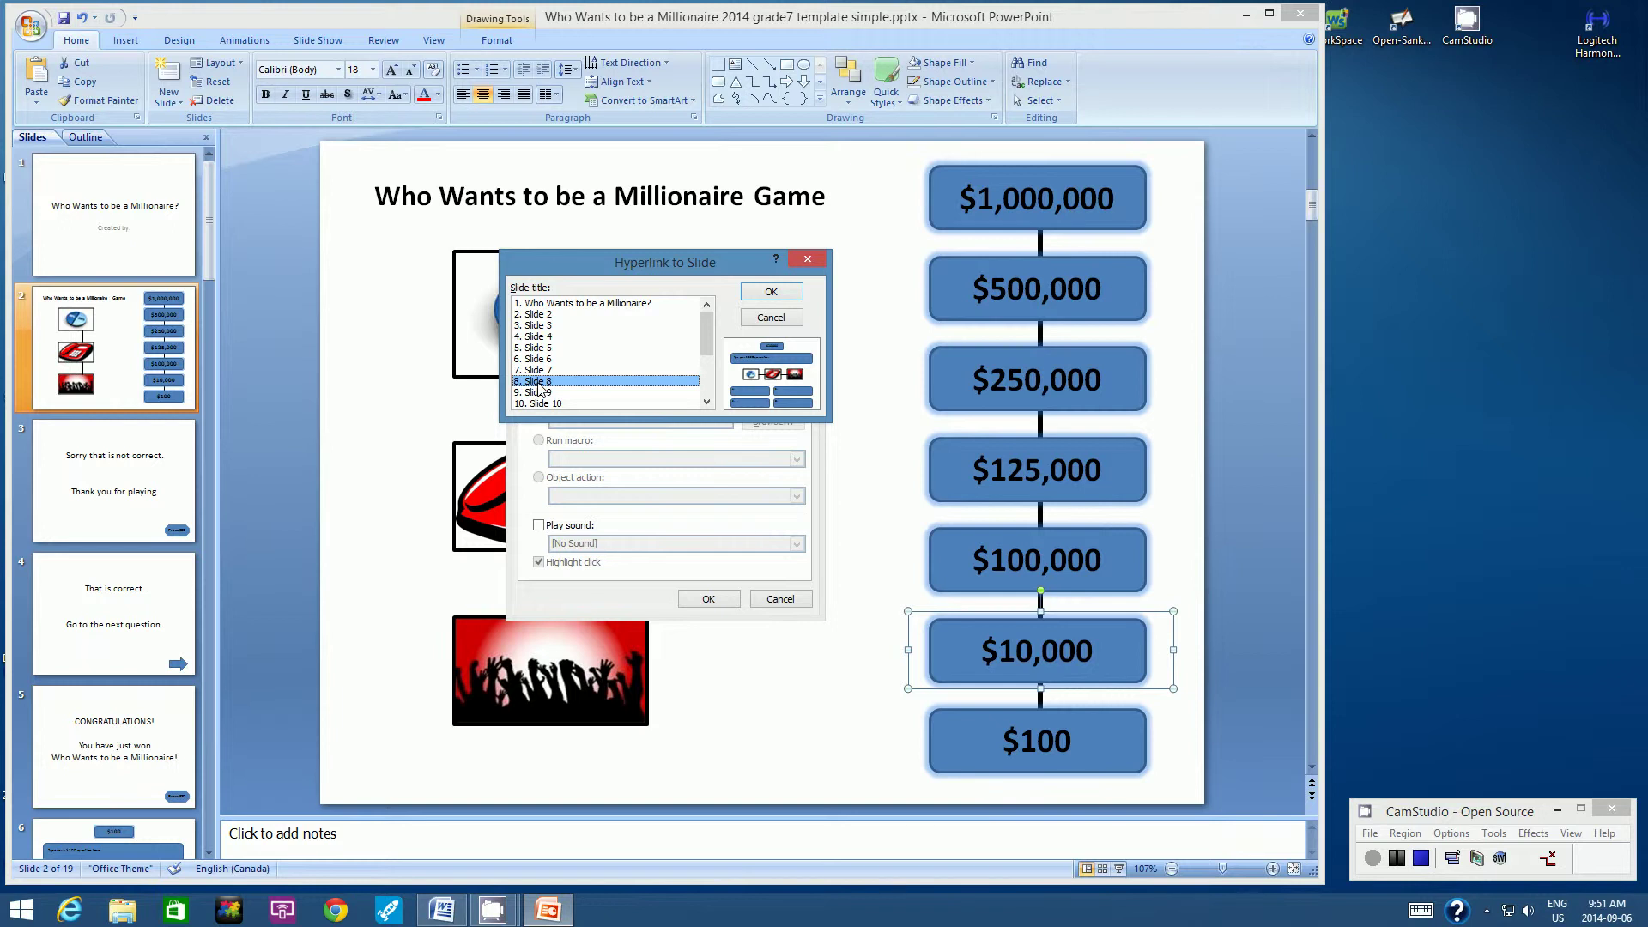
{"action": "left_click", "coordinate": [770, 294]}
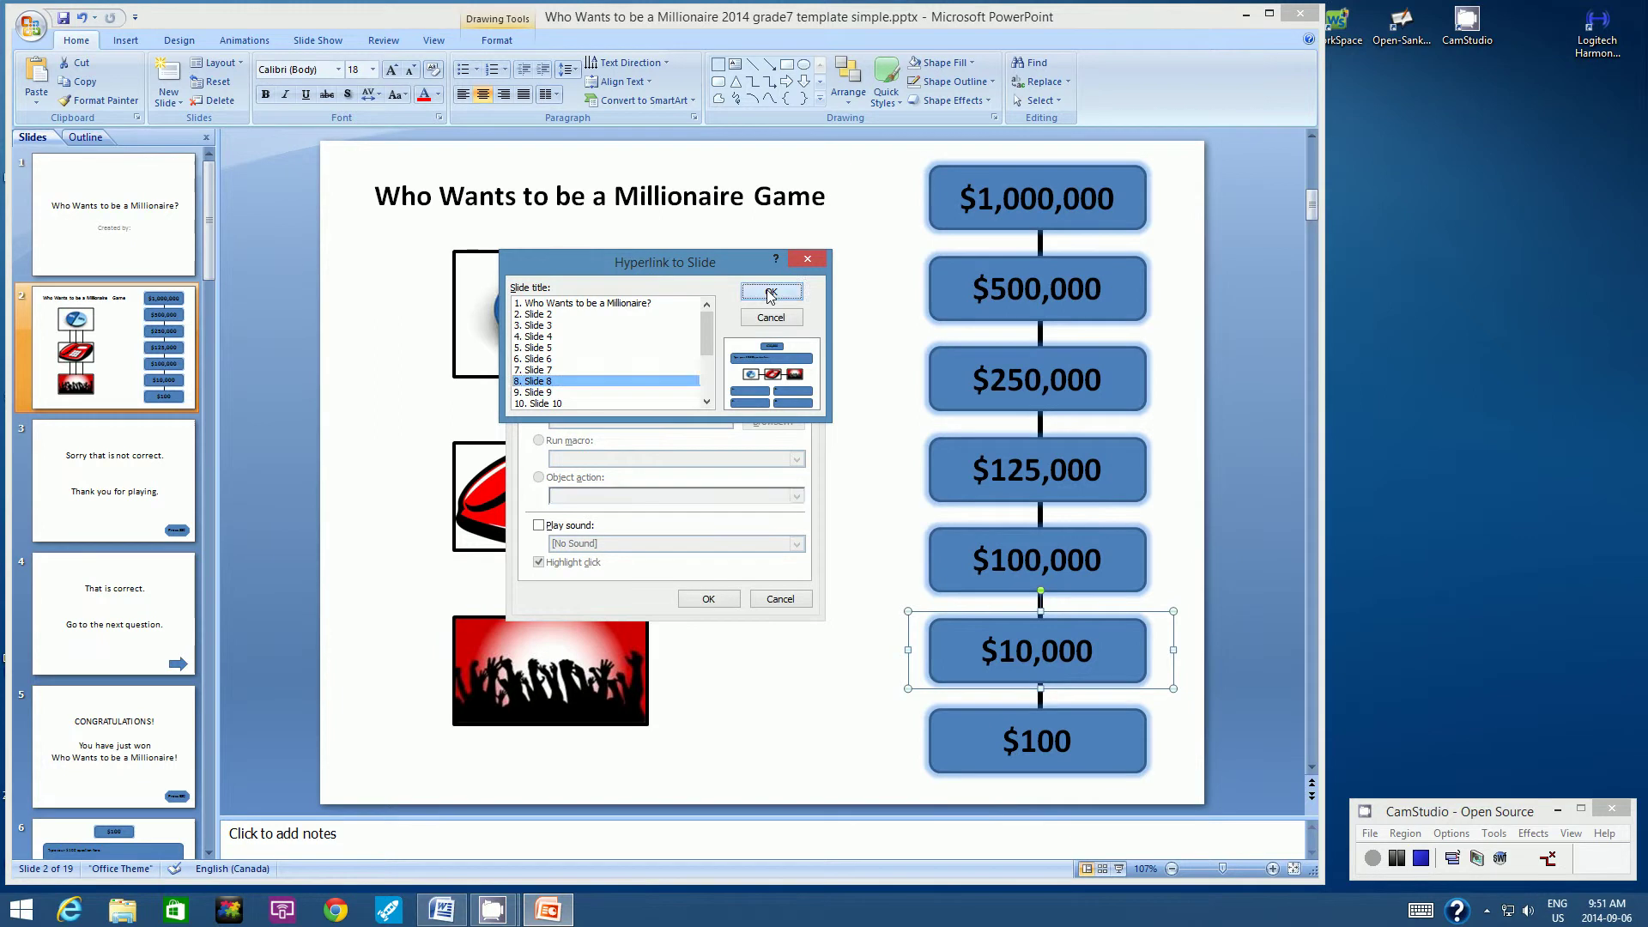
{"action": "left_click", "coordinate": [714, 605]}
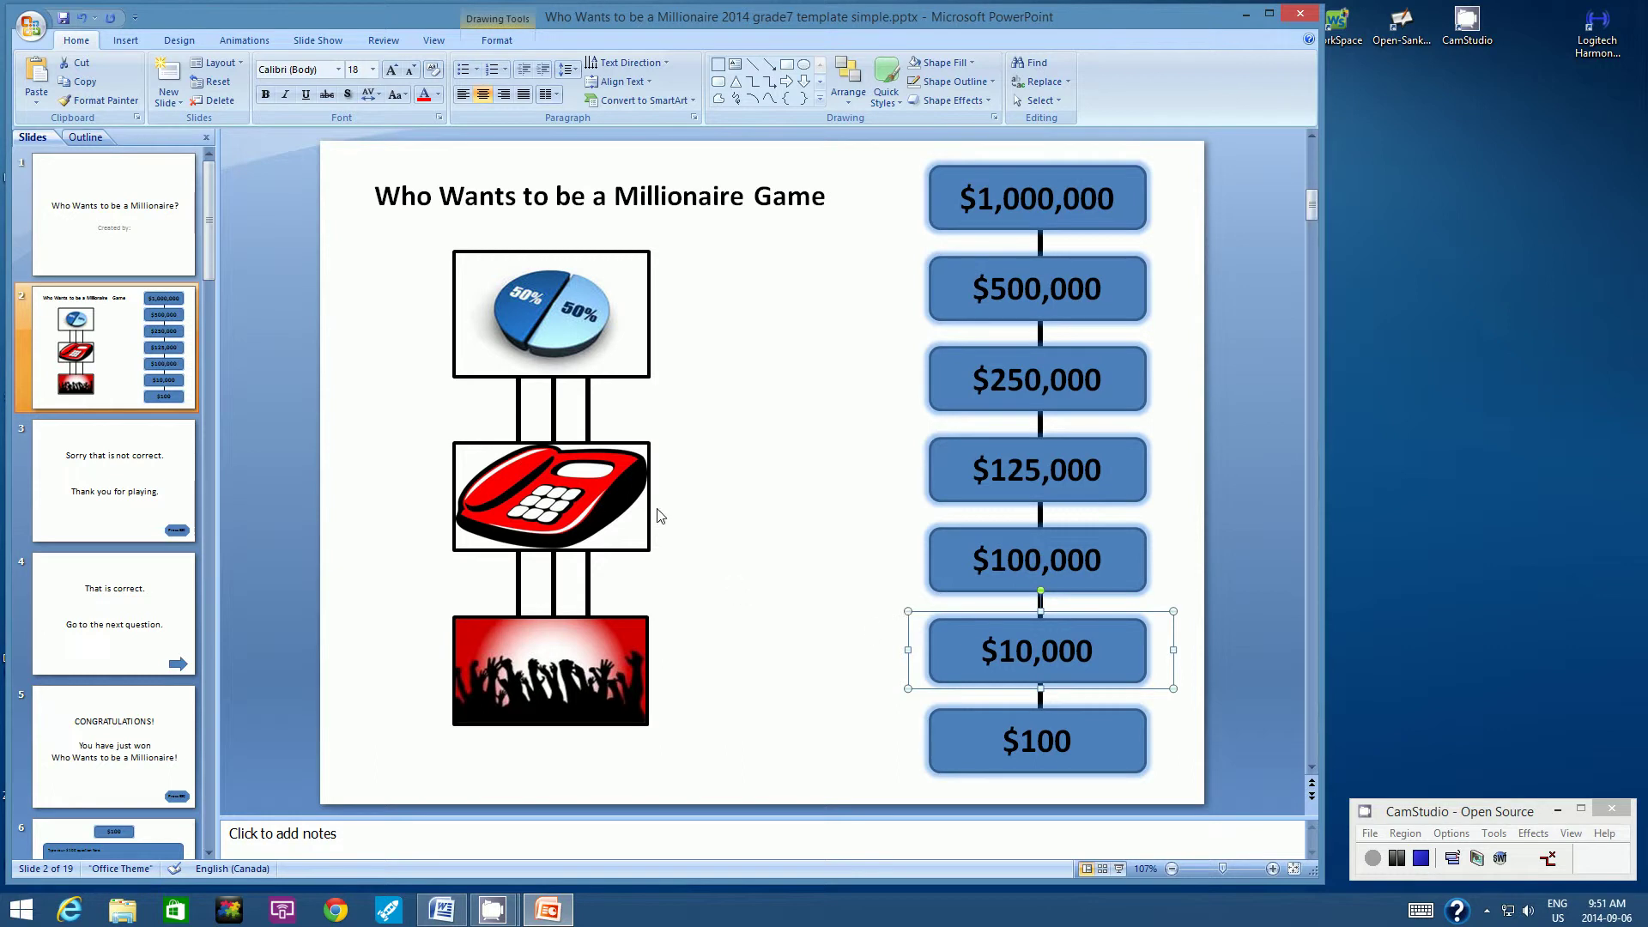
Duplicate the $10,000 button onto the $100,000 rung.
{"action": "left_click", "coordinate": [83, 85]}
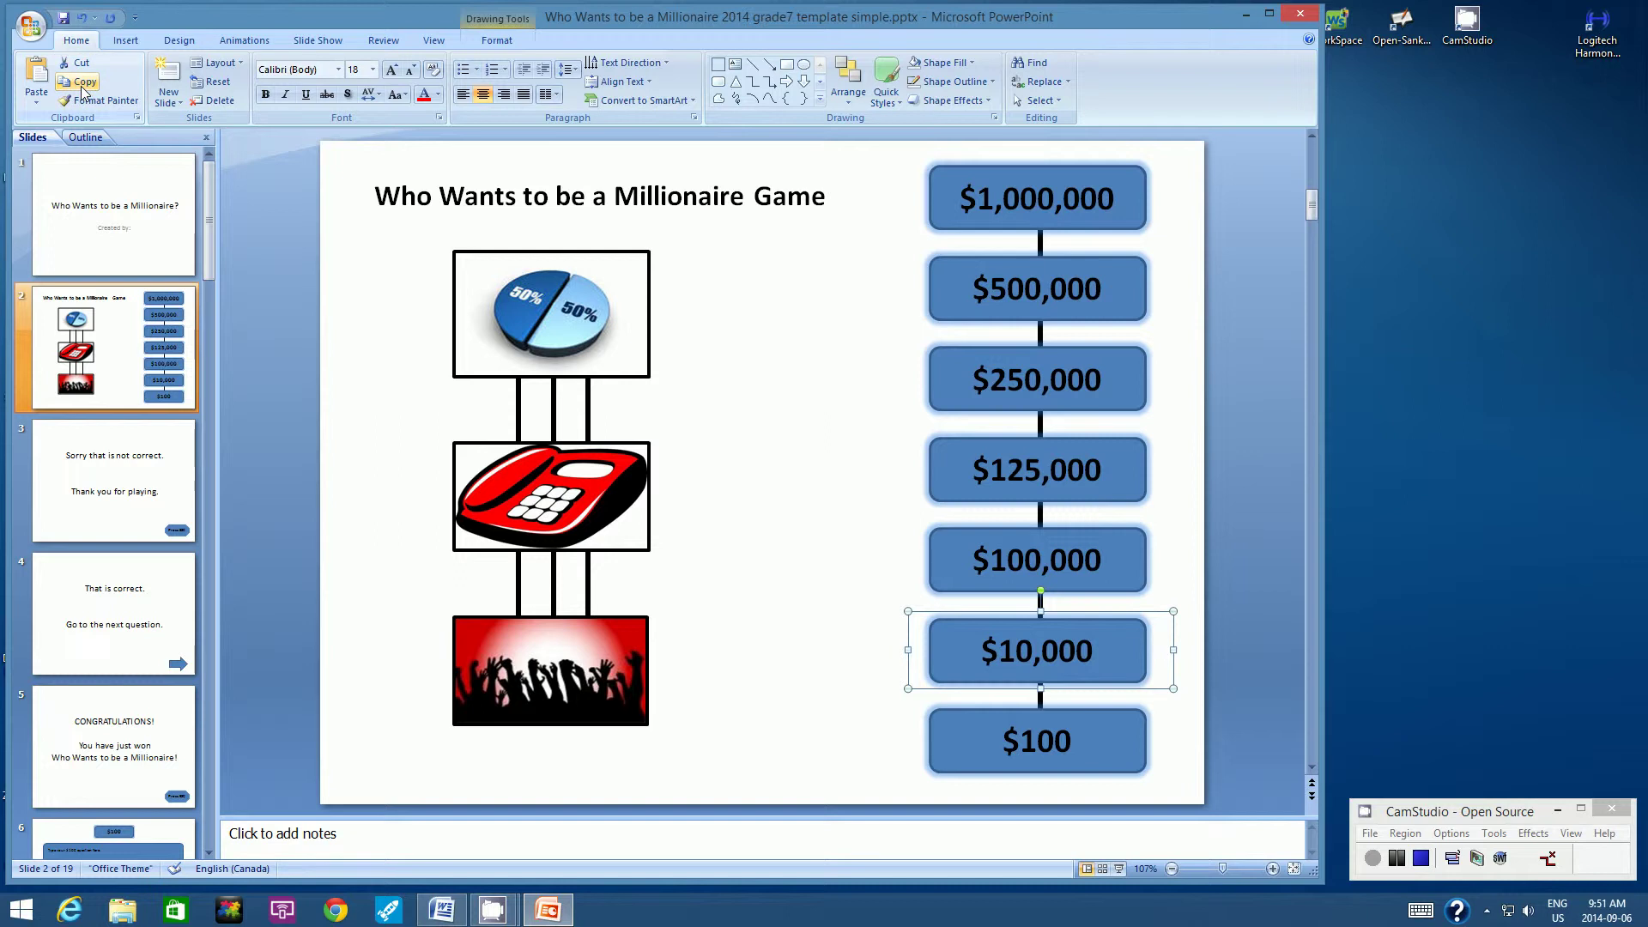
{"action": "left_click", "coordinate": [38, 79]}
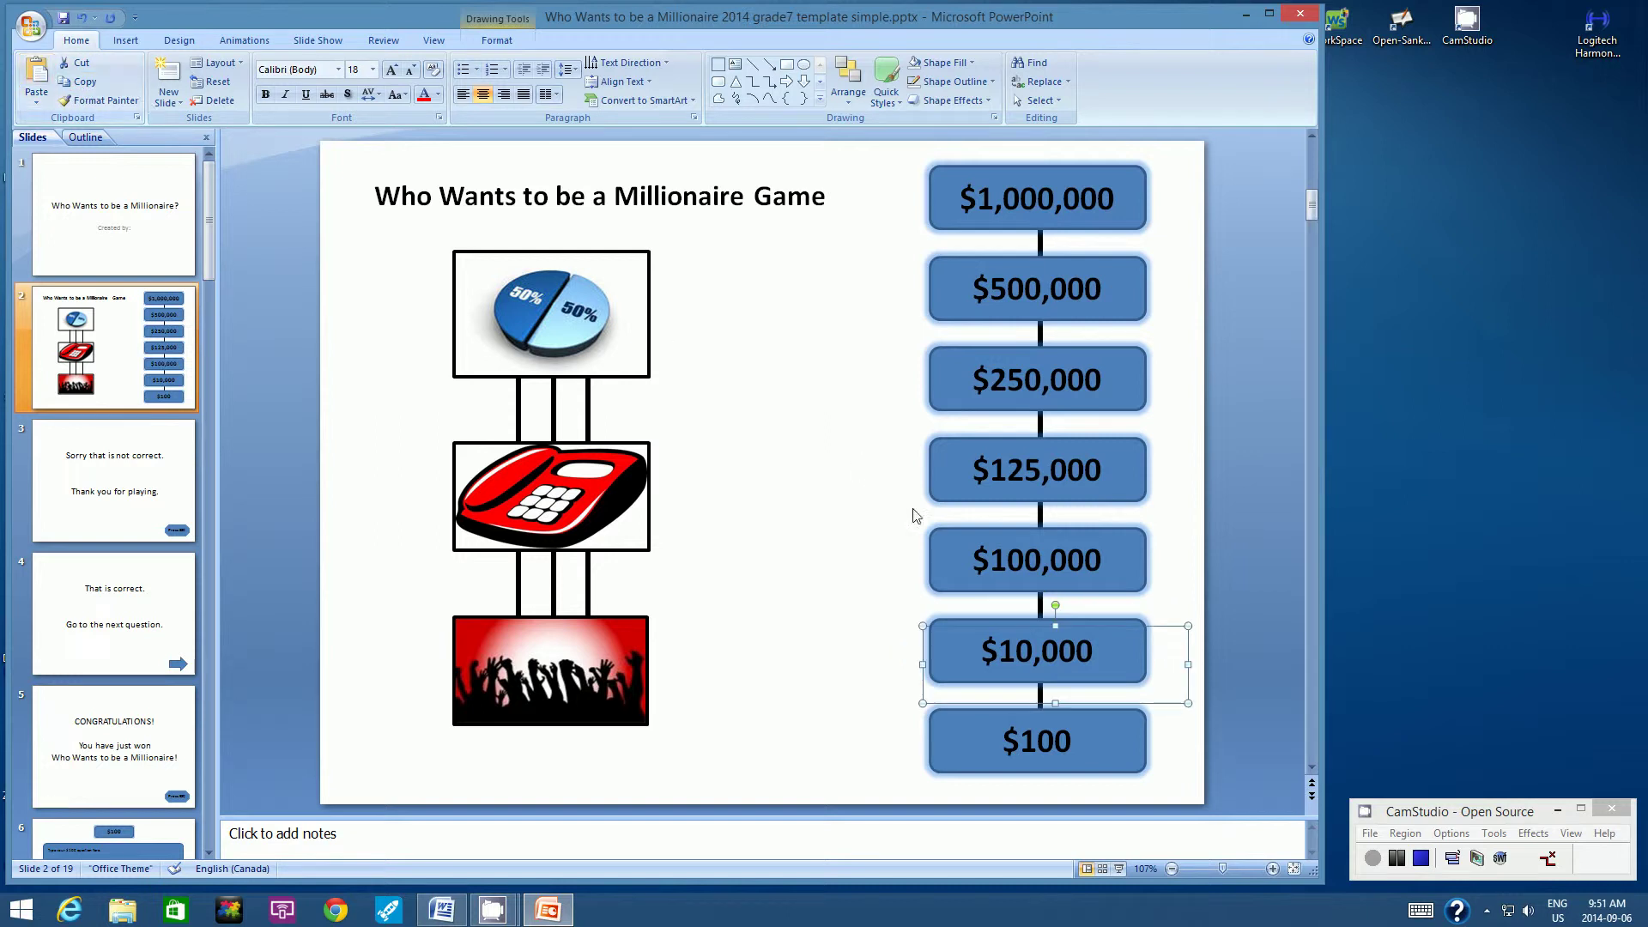
{"action": "left_click_drag", "start_coordinate": [951, 698], "coordinate": [934, 597]}
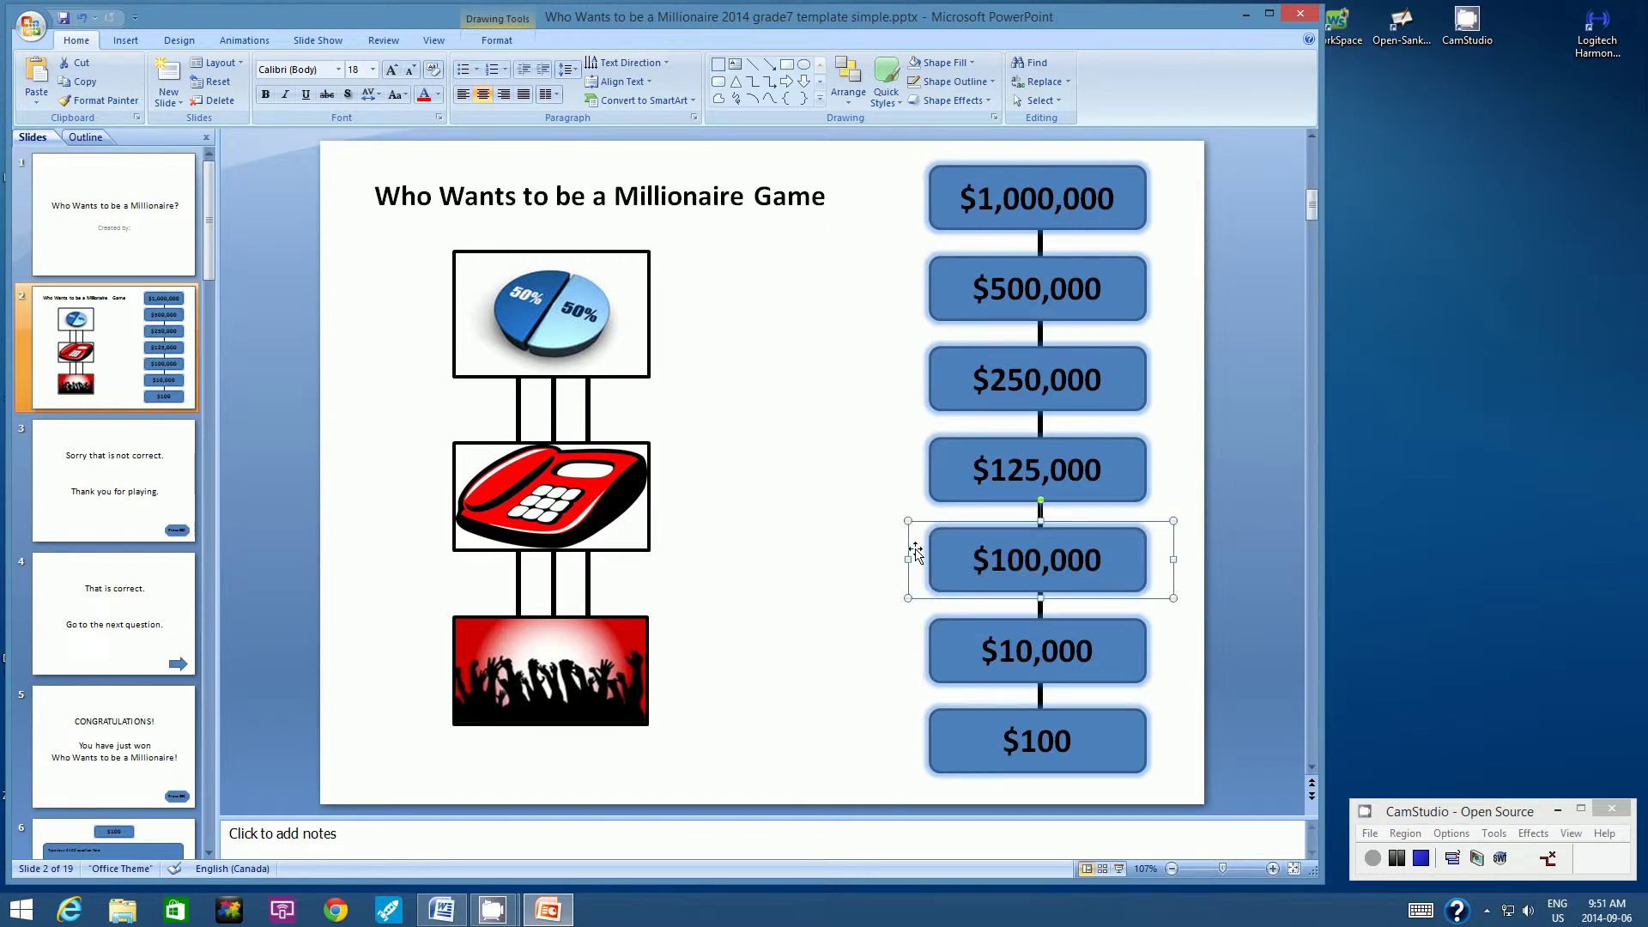
Hyperlink the $100,000 box to Slide 10.
{"action": "right_click", "coordinate": [915, 554]}
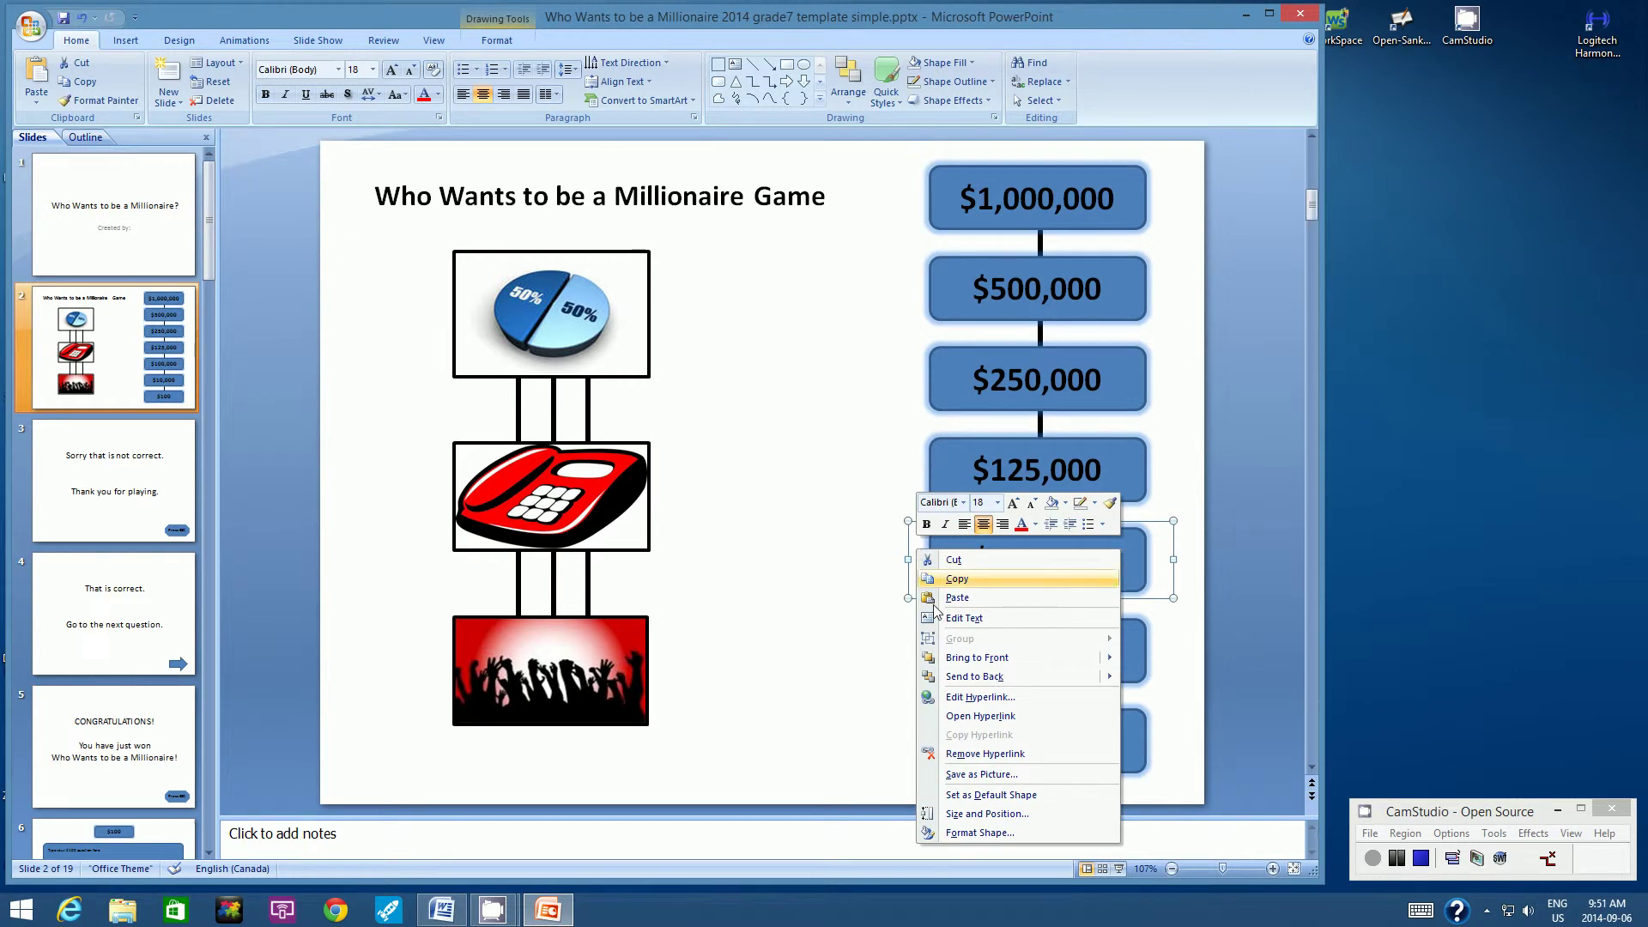
{"action": "left_click", "coordinate": [966, 697]}
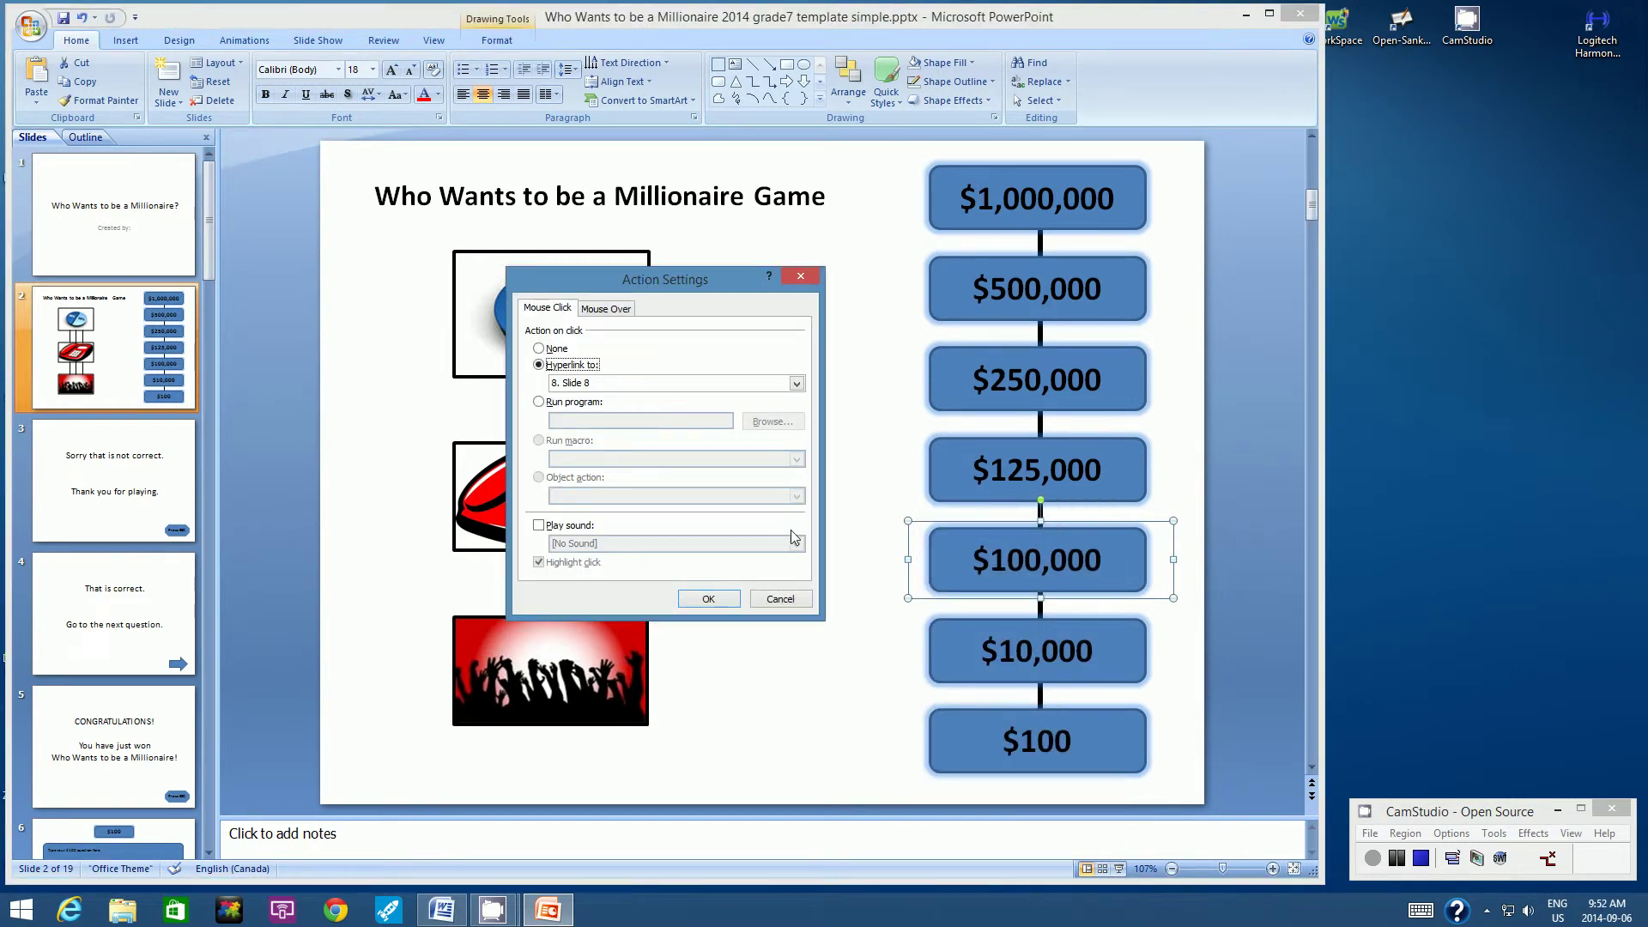
{"action": "left_click", "coordinate": [797, 383]}
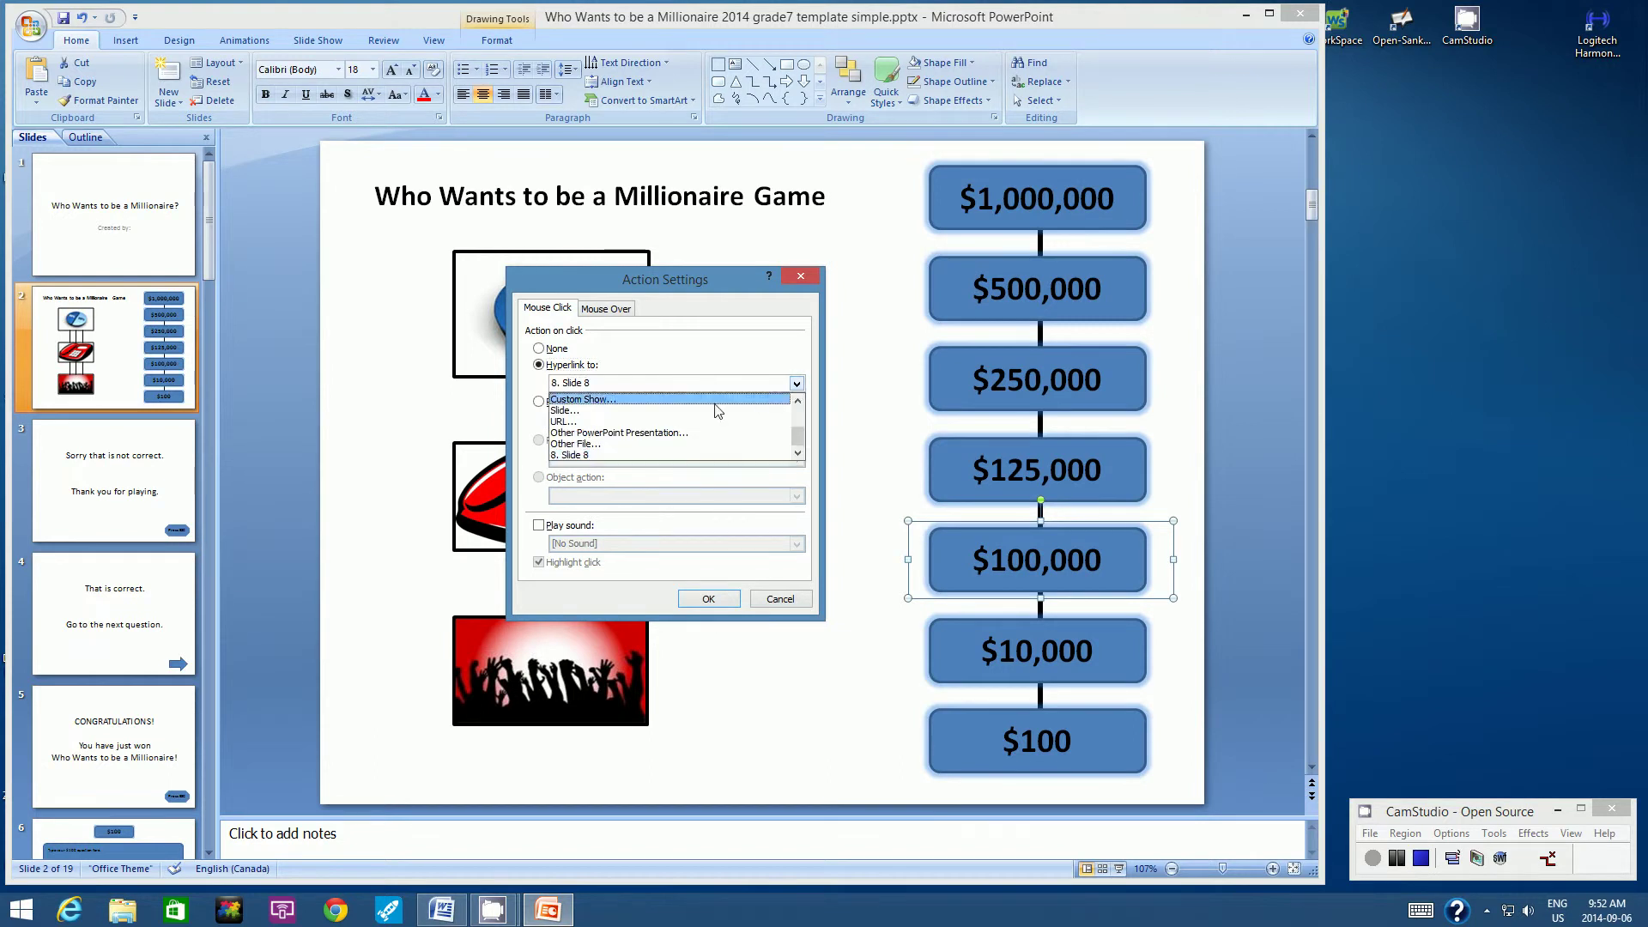
{"action": "left_click", "coordinate": [580, 414]}
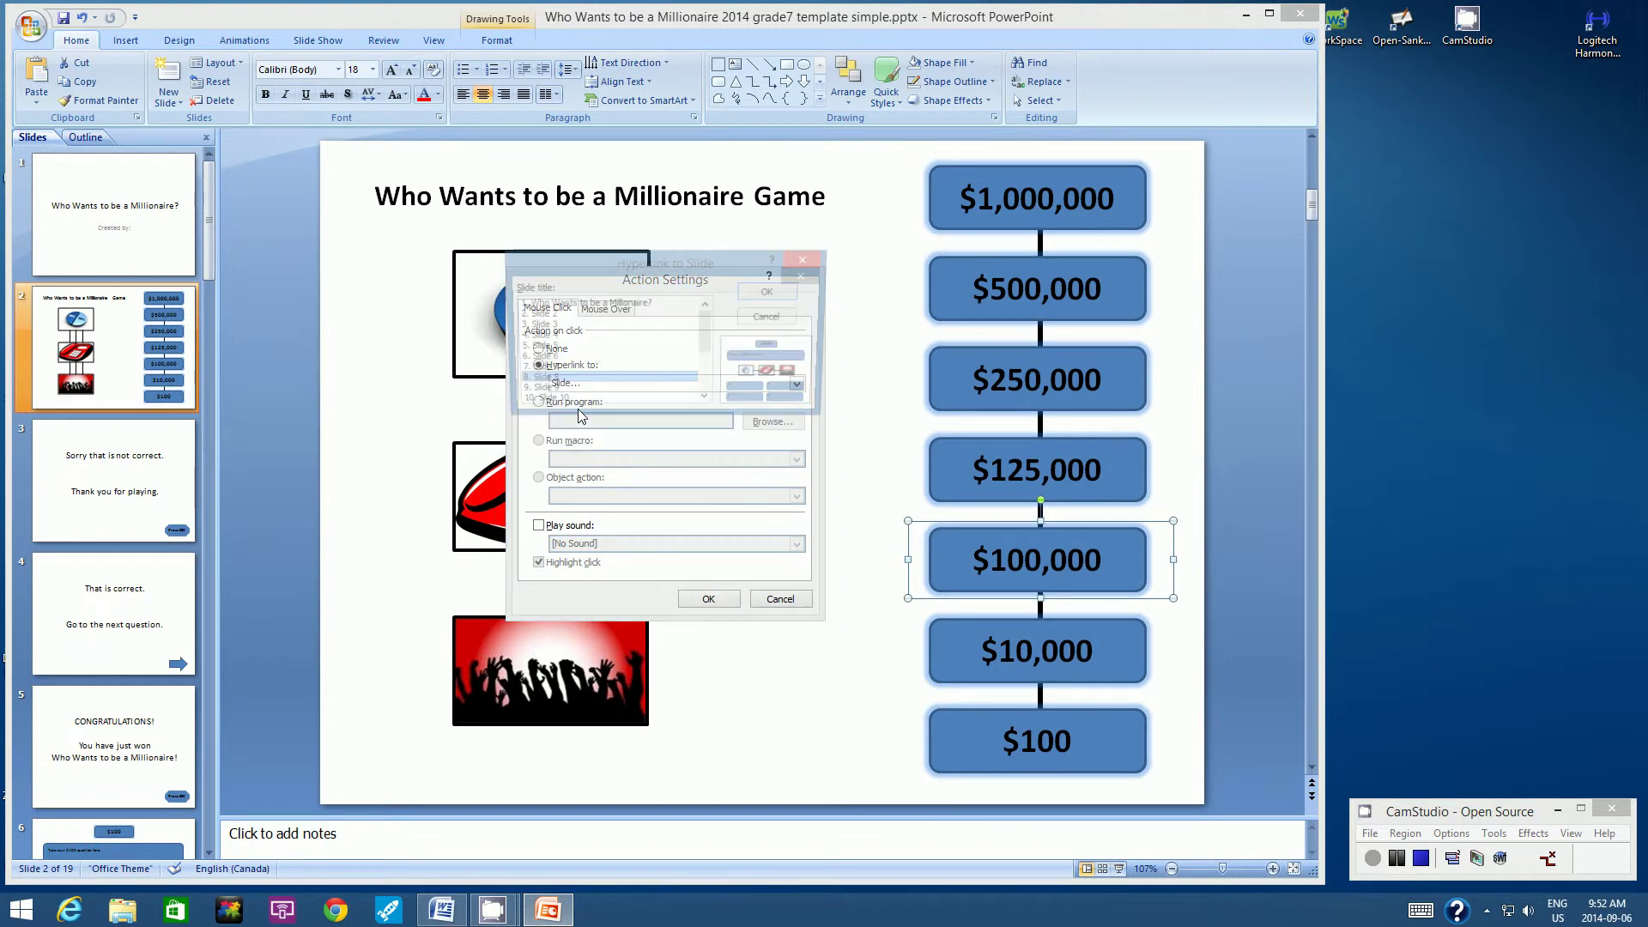
{"action": "left_click", "coordinate": [551, 405]}
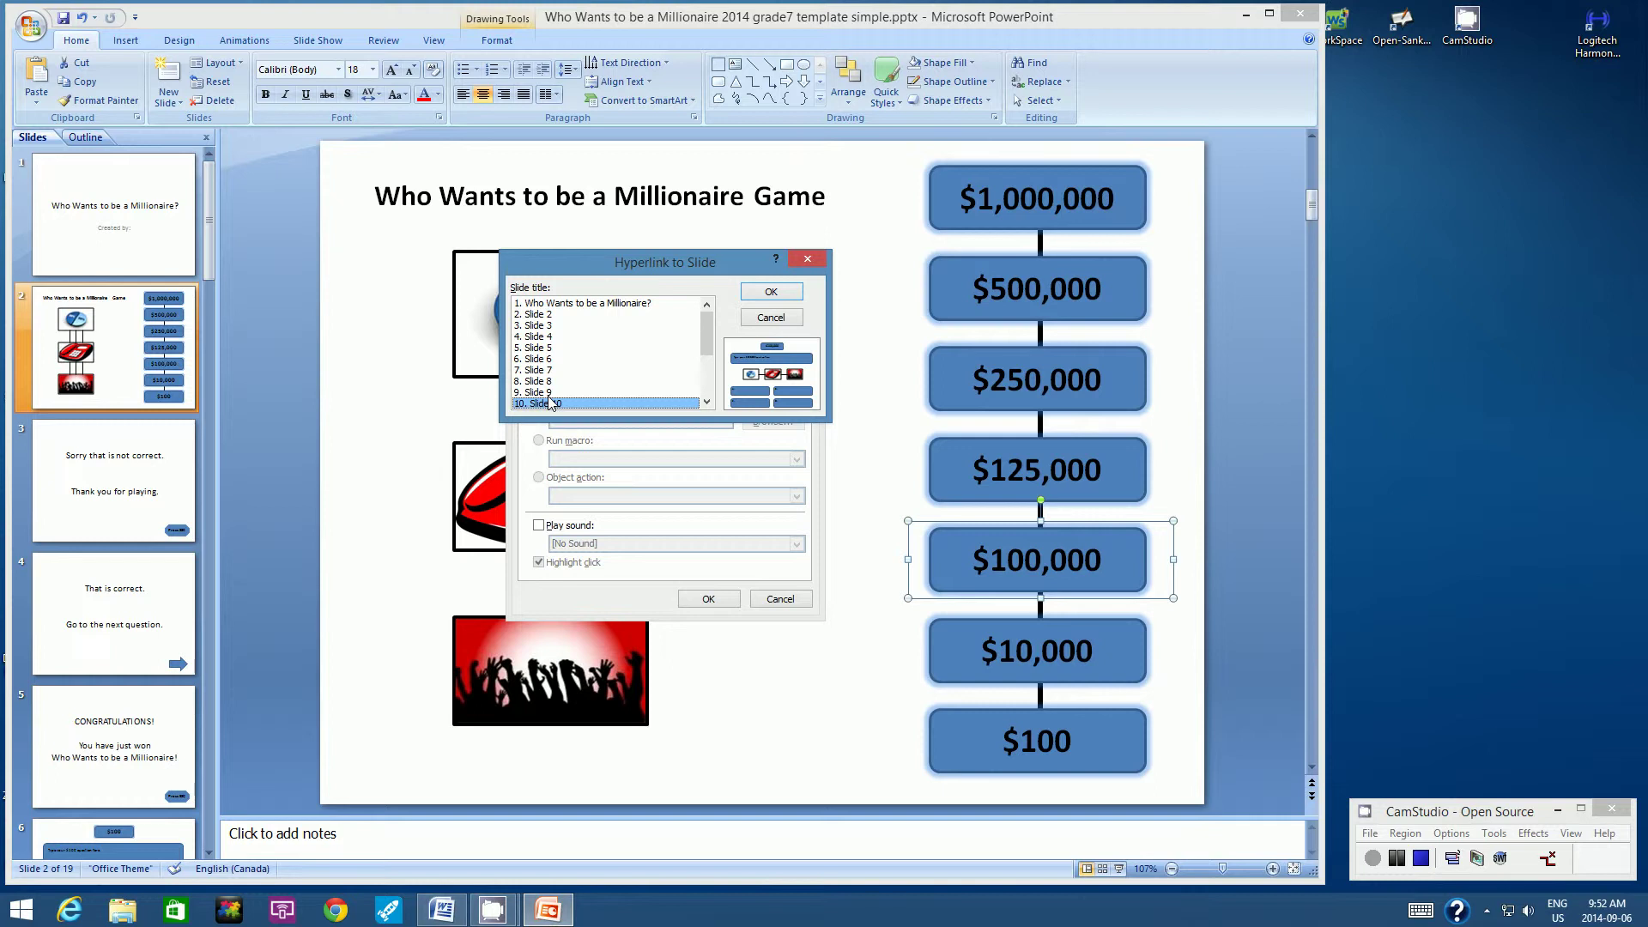
{"action": "left_click", "coordinate": [771, 293]}
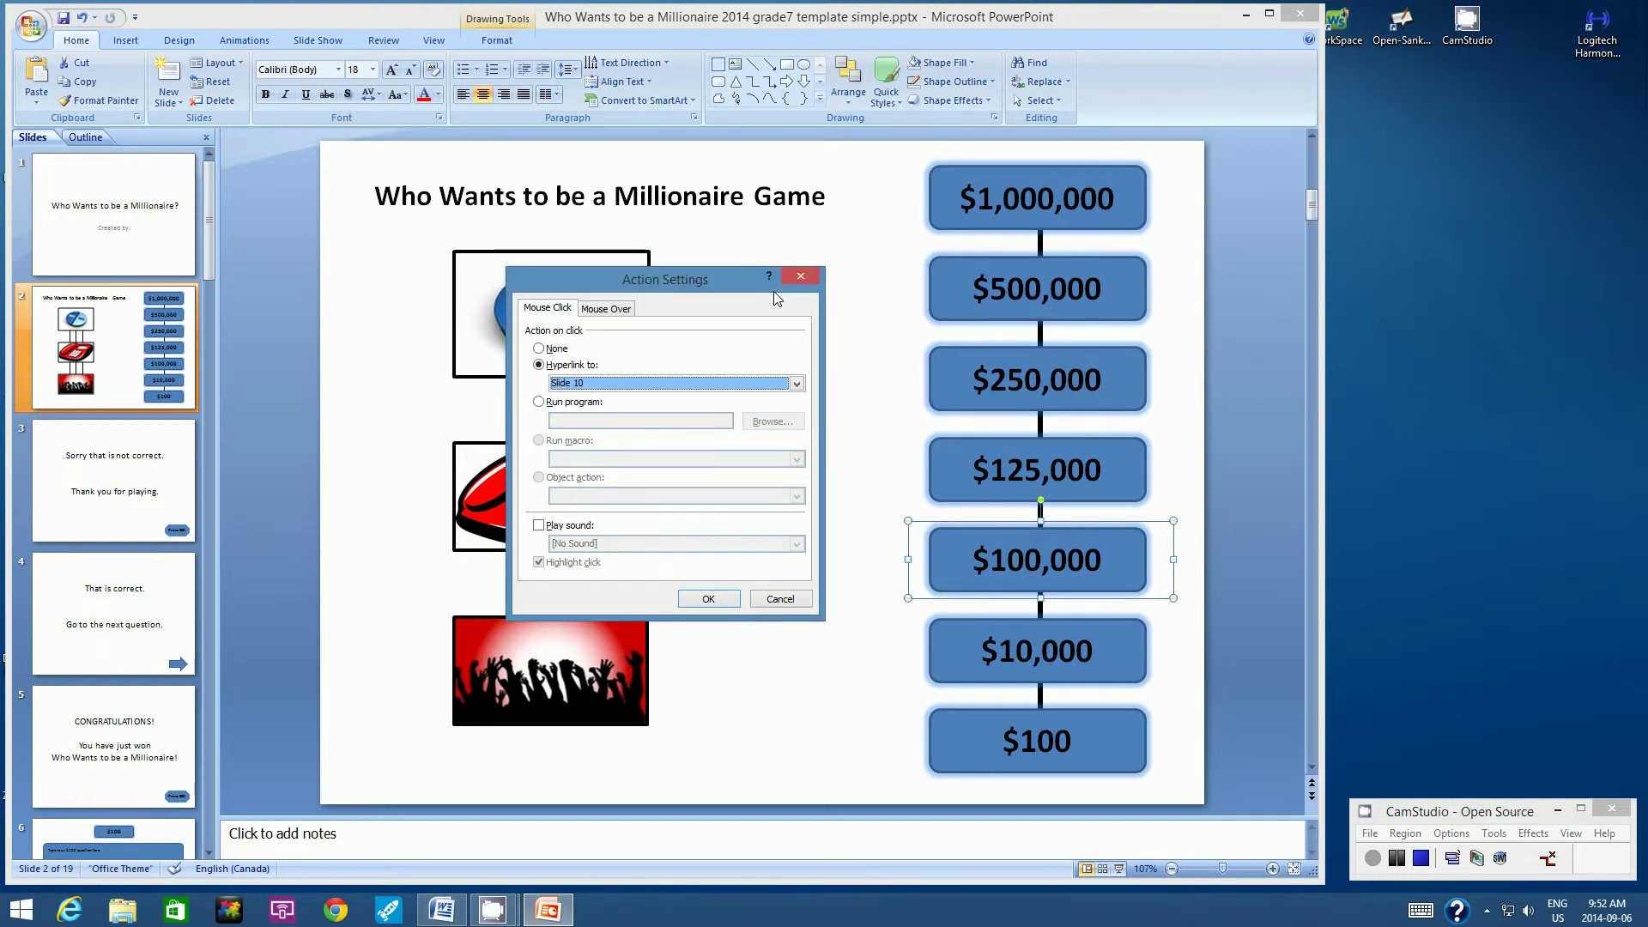
{"action": "left_click", "coordinate": [709, 599]}
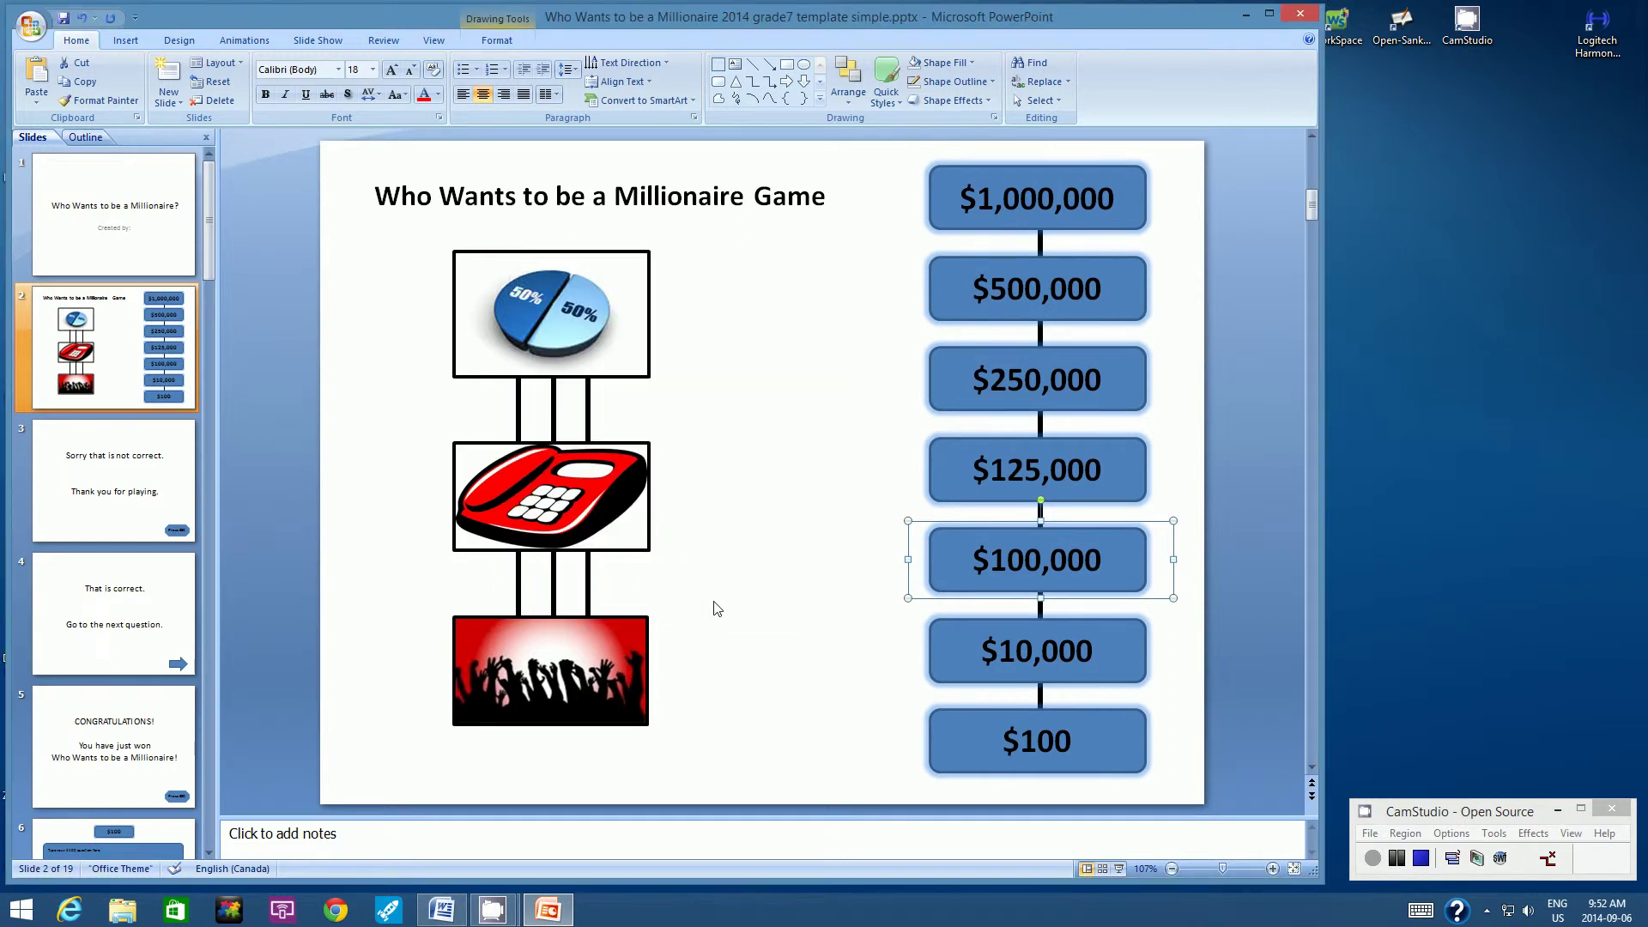
Place a copy of the $100,000 box on the $125,000 rung.
{"action": "left_click", "coordinate": [86, 82]}
{"action": "left_click", "coordinate": [37, 77]}
{"action": "left_click_drag", "start_coordinate": [935, 606], "coordinate": [920, 498]}
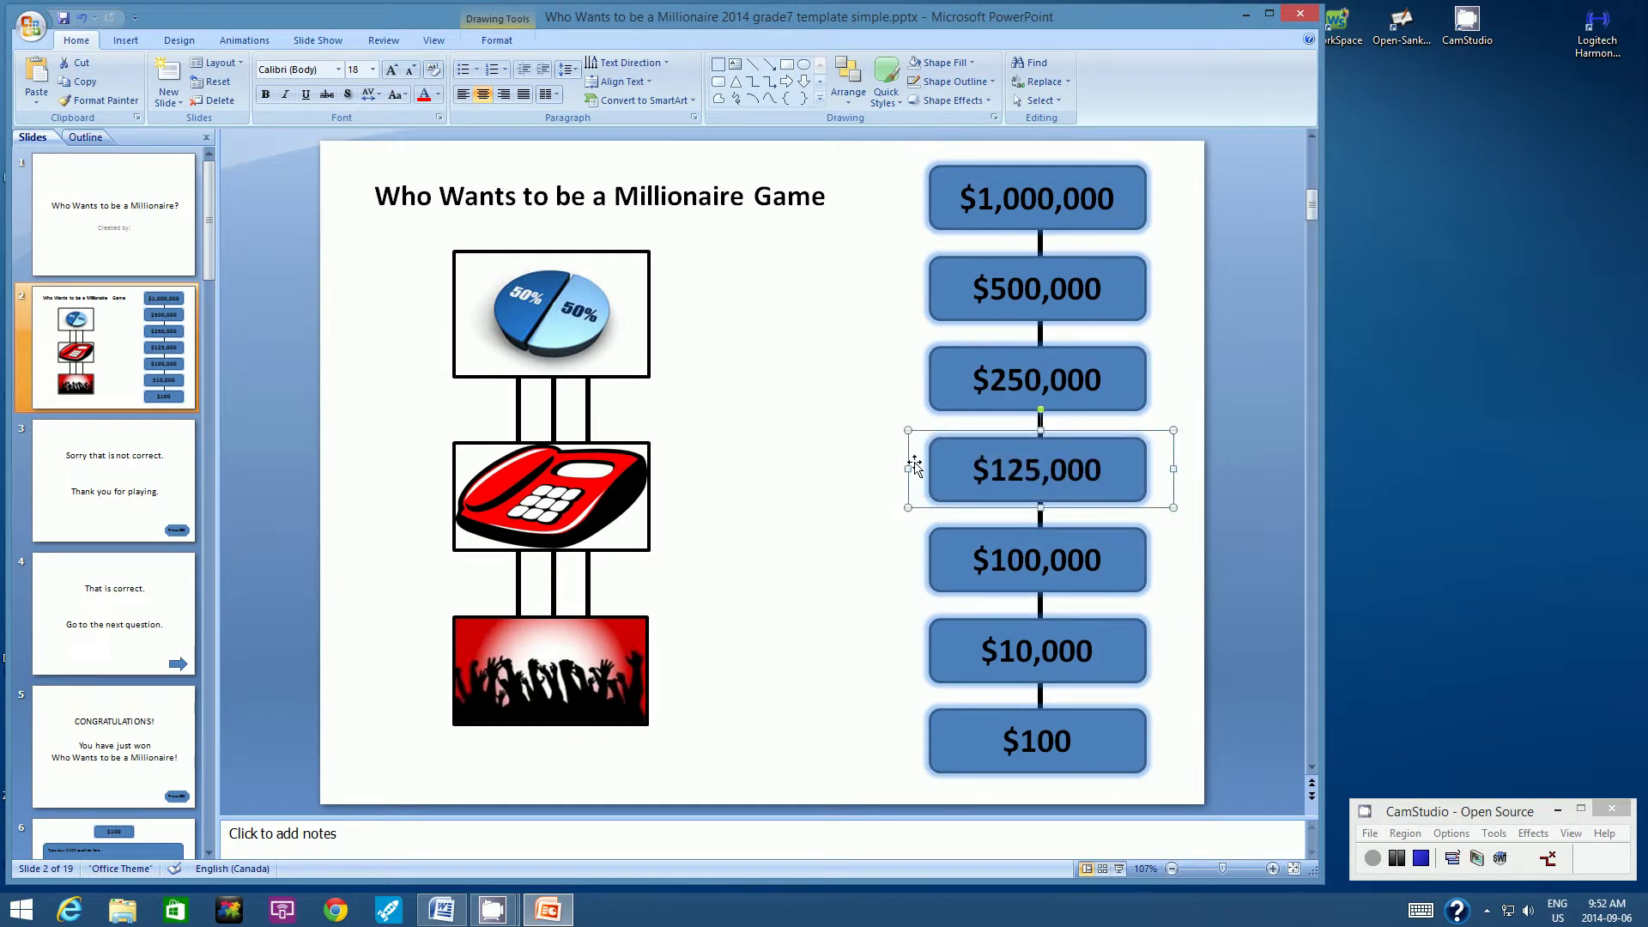
Hyperlink the $125,000 box to Slide 12, then paste a duplicate of it.
{"action": "right_click", "coordinate": [916, 456]}
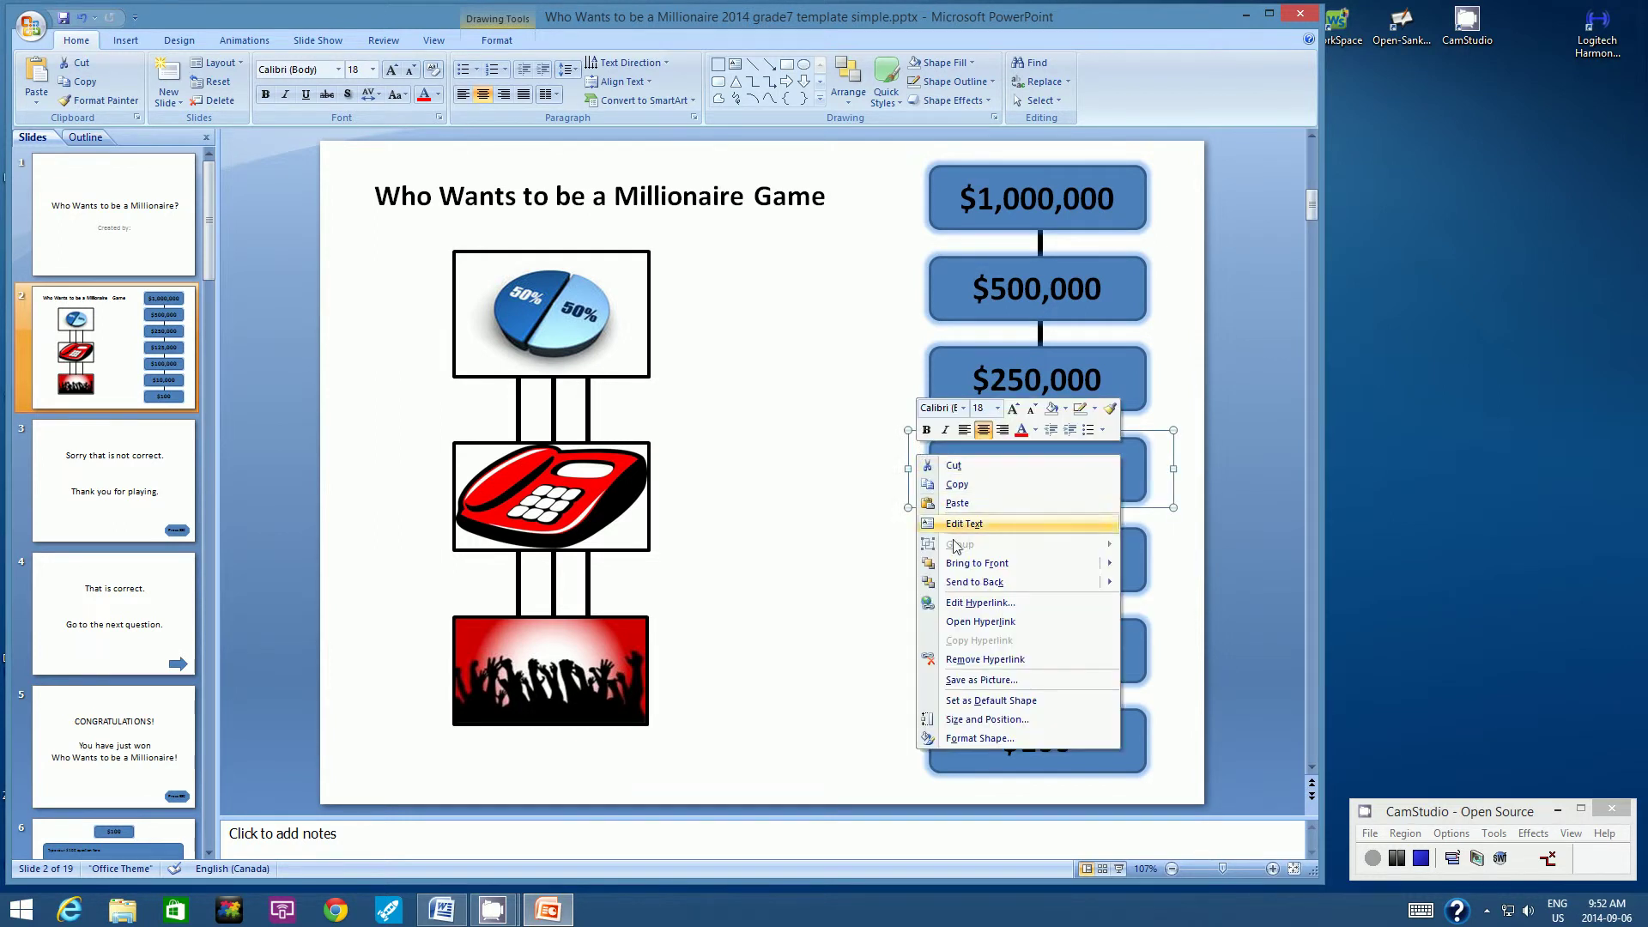
{"action": "mouse_move", "coordinate": [960, 558]}
{"action": "left_click", "coordinate": [965, 601]}
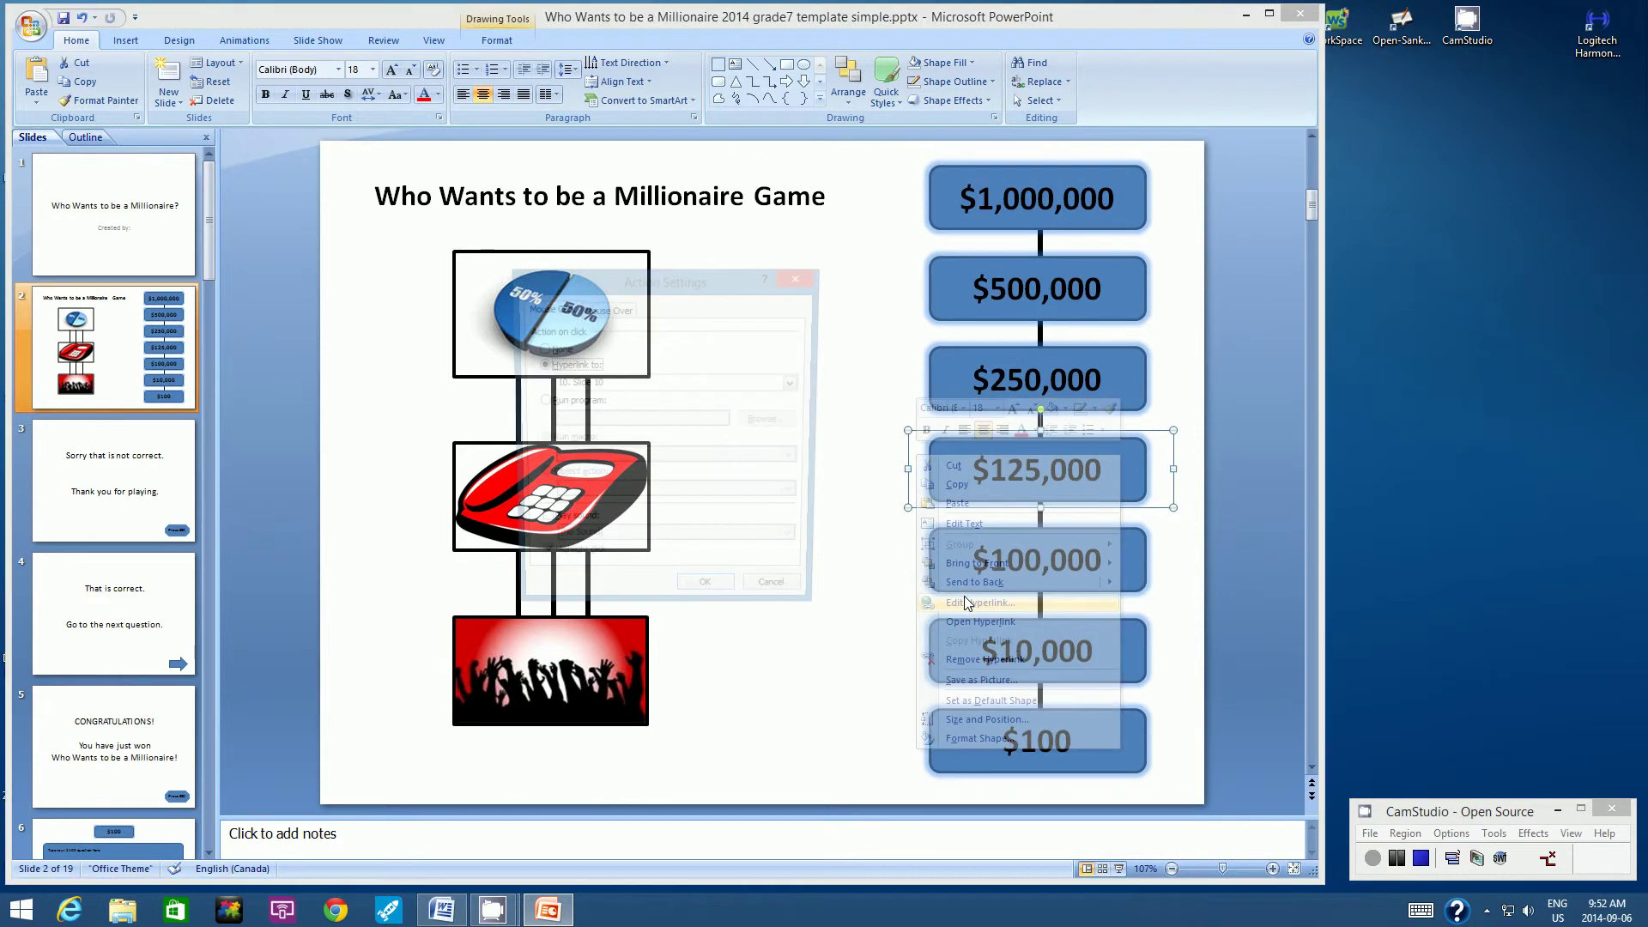
{"action": "left_click", "coordinate": [797, 383]}
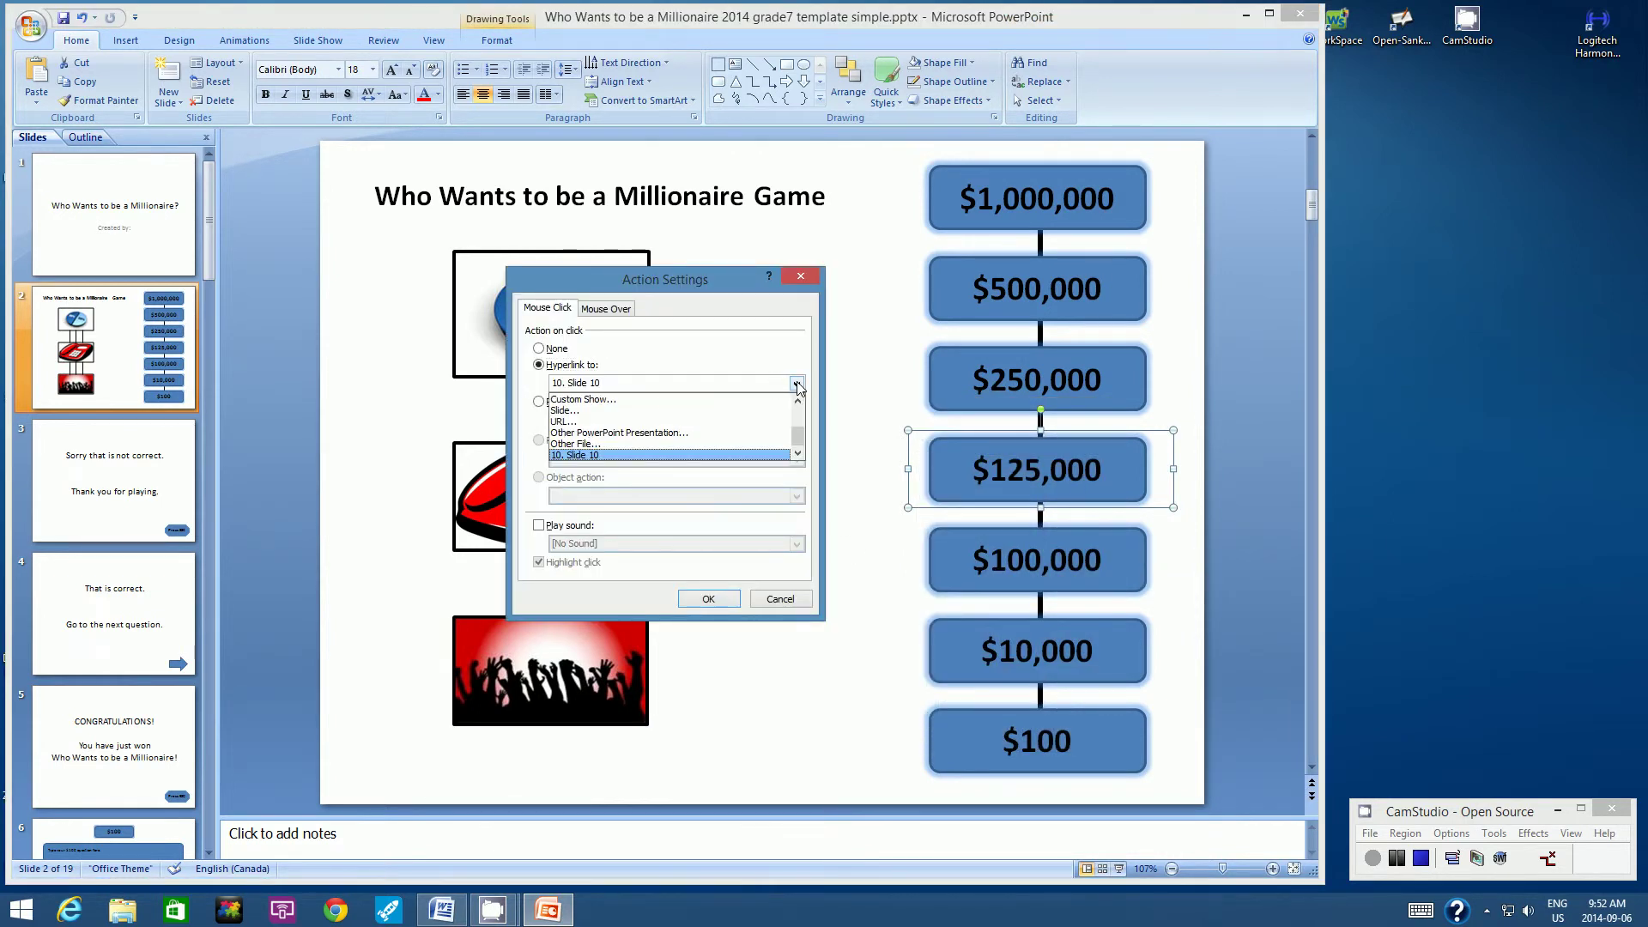
{"action": "left_click", "coordinate": [642, 411]}
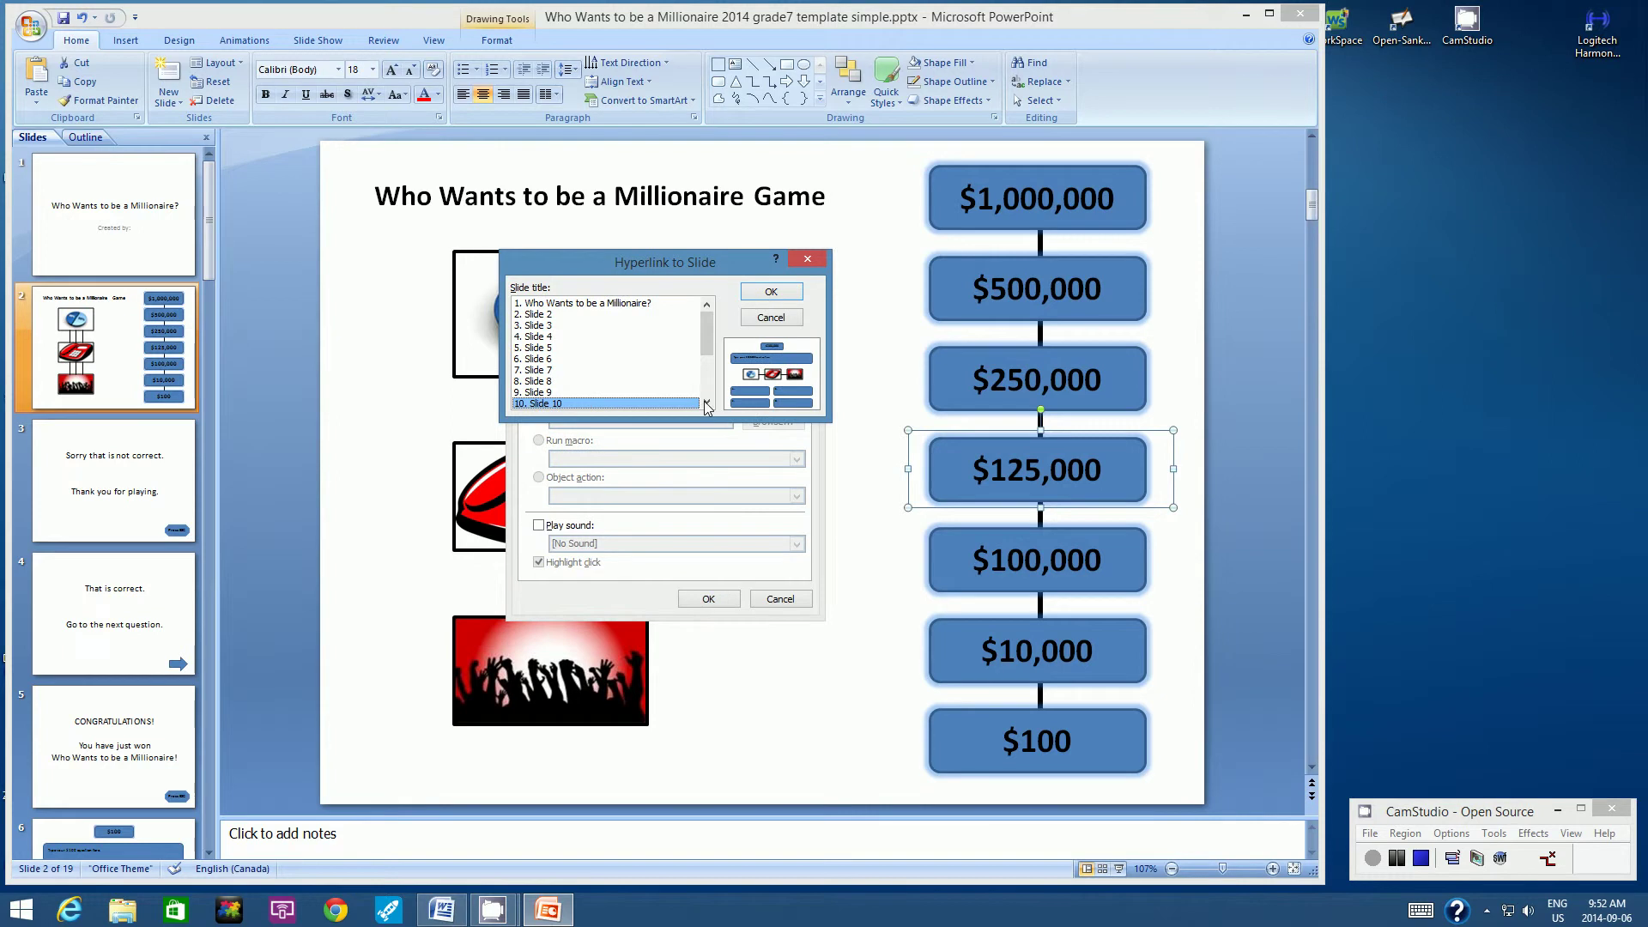
{"action": "left_click_drag", "start_coordinate": [707, 344], "coordinate": [708, 365]}
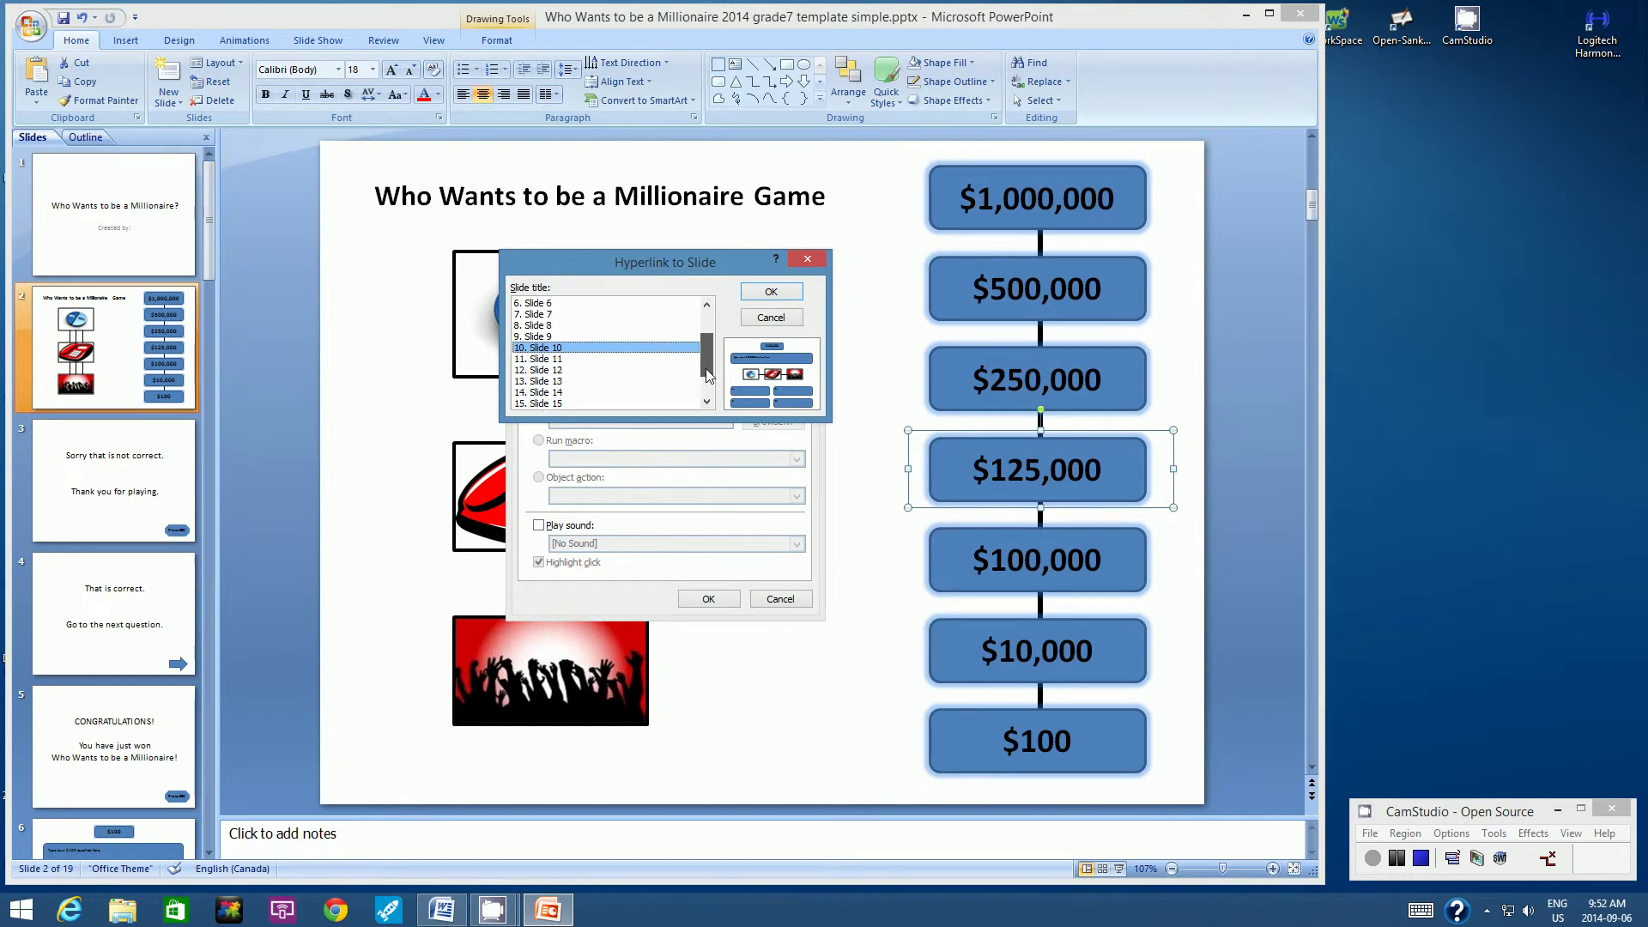
{"action": "left_click", "coordinate": [558, 371]}
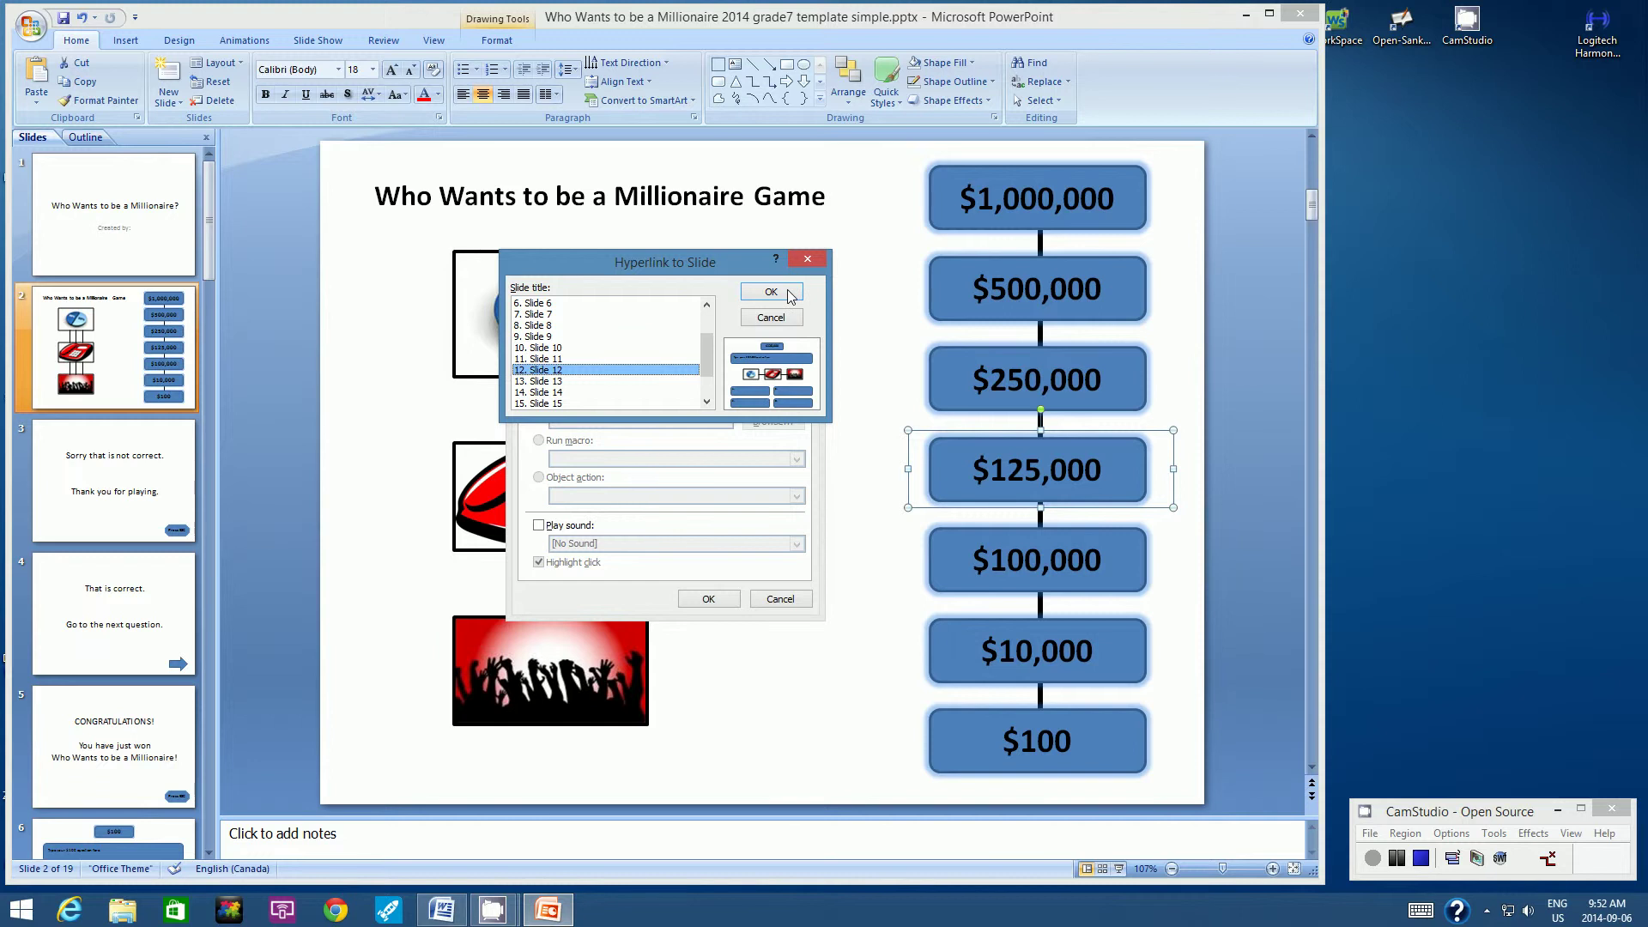
{"action": "left_click", "coordinate": [787, 292]}
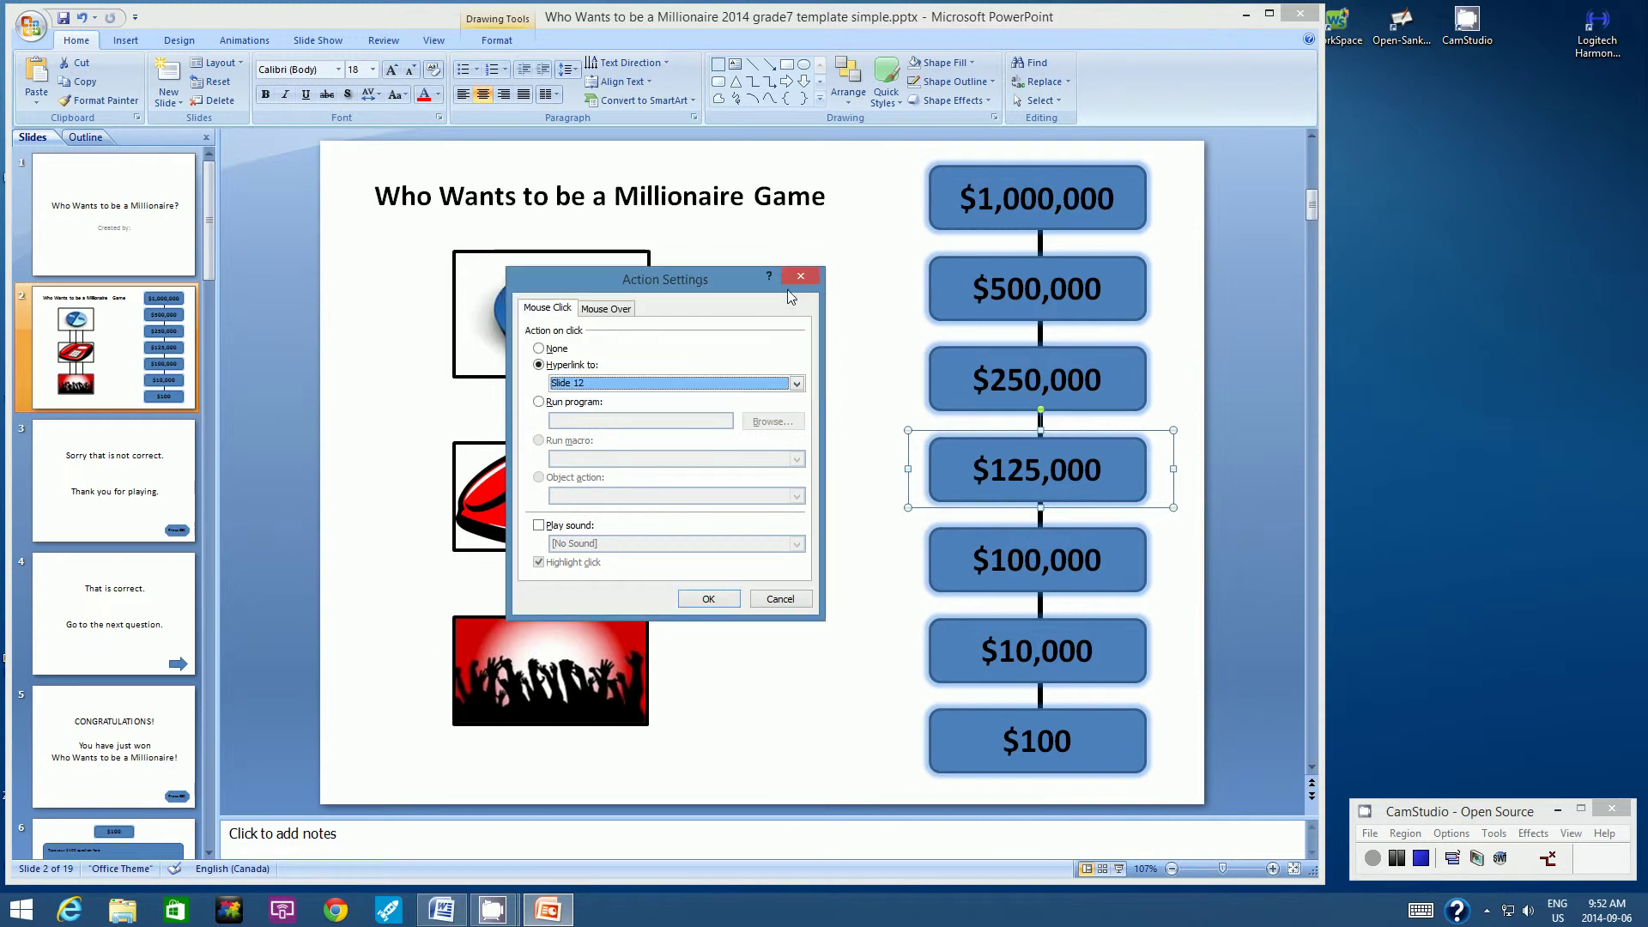
{"action": "left_click", "coordinate": [707, 600]}
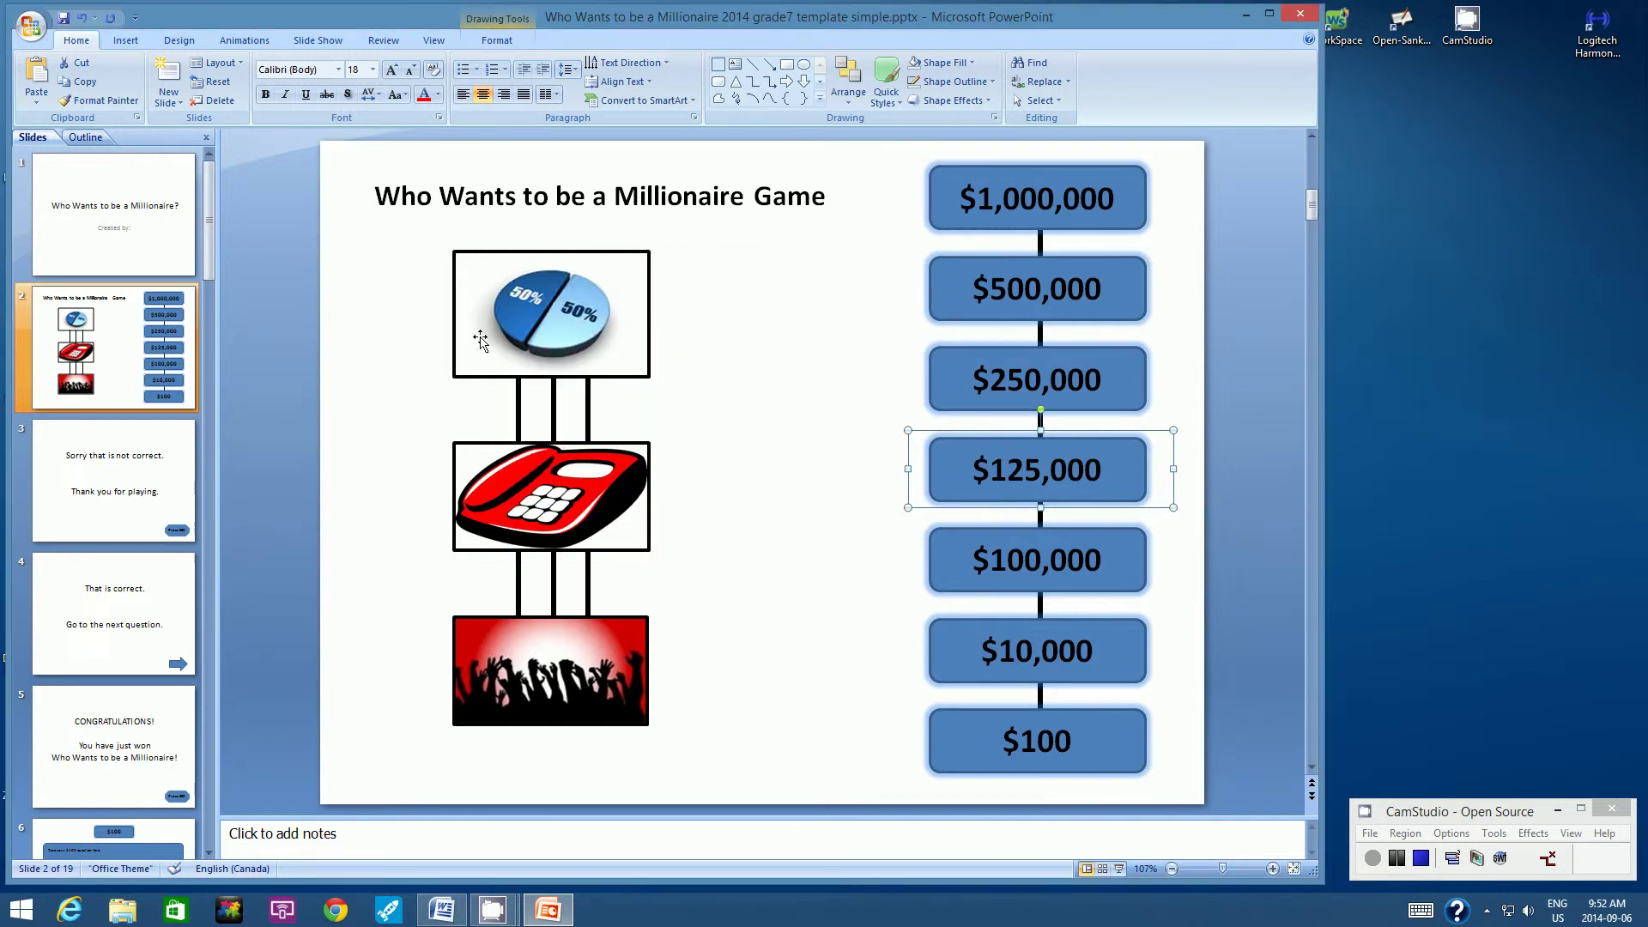
{"action": "left_click", "coordinate": [85, 82]}
{"action": "left_click", "coordinate": [36, 77]}
Move the copy onto the $250,000 rung, link it to Slide 14, and paste another duplicate.
{"action": "left_click_drag", "start_coordinate": [964, 514], "coordinate": [946, 407]}
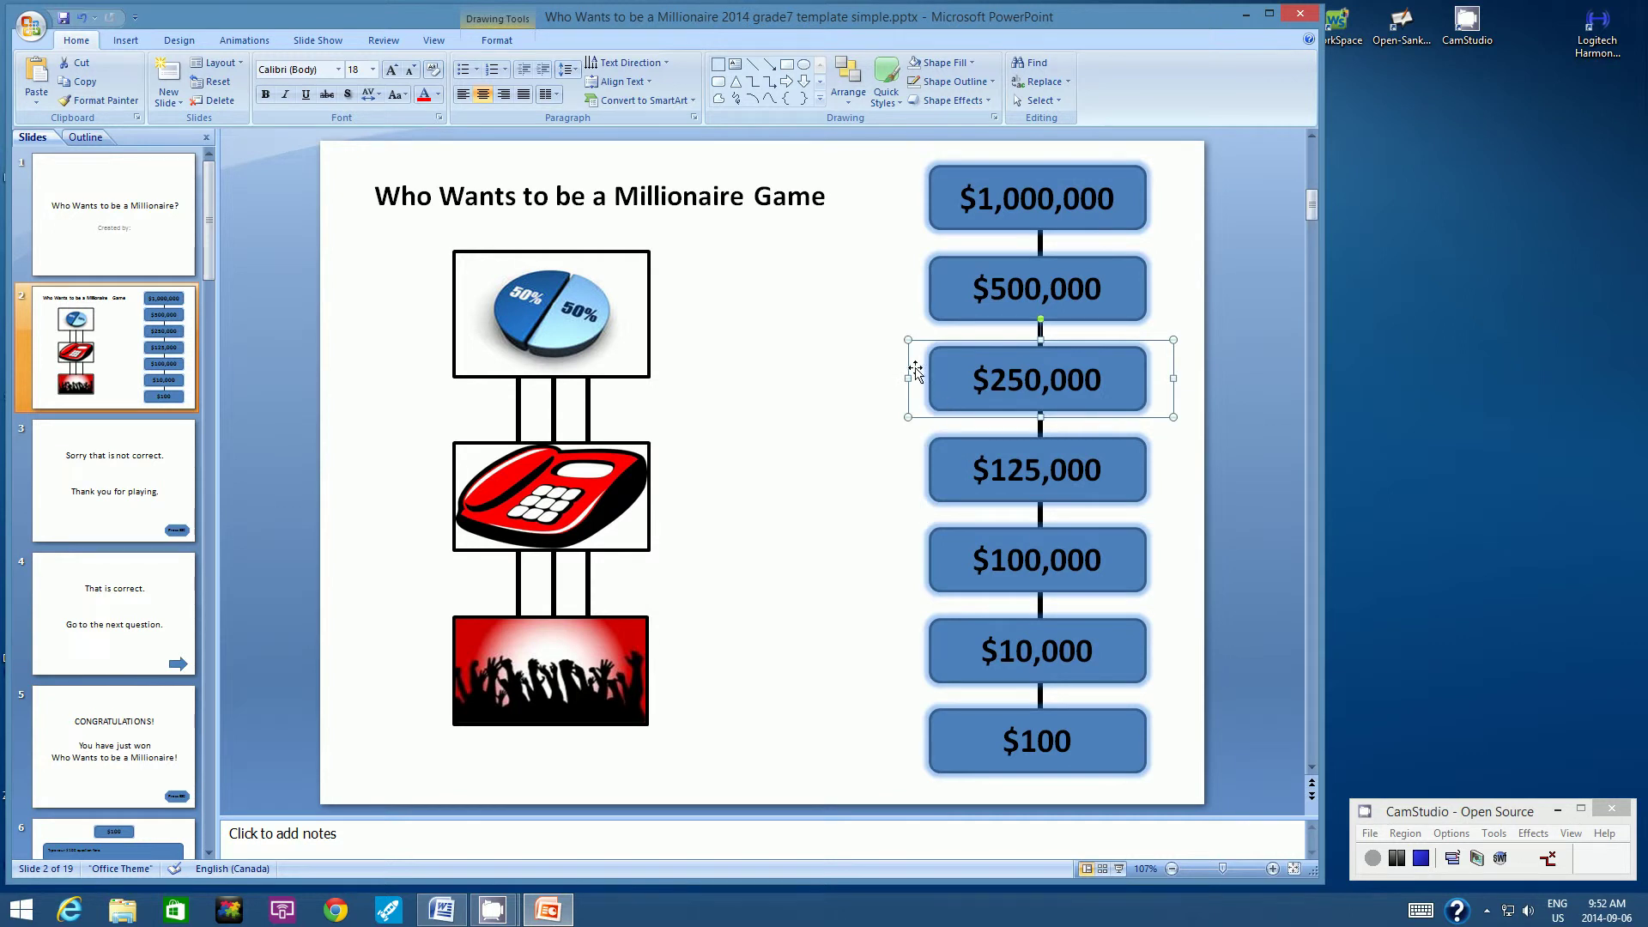
{"action": "right_click", "coordinate": [915, 367]}
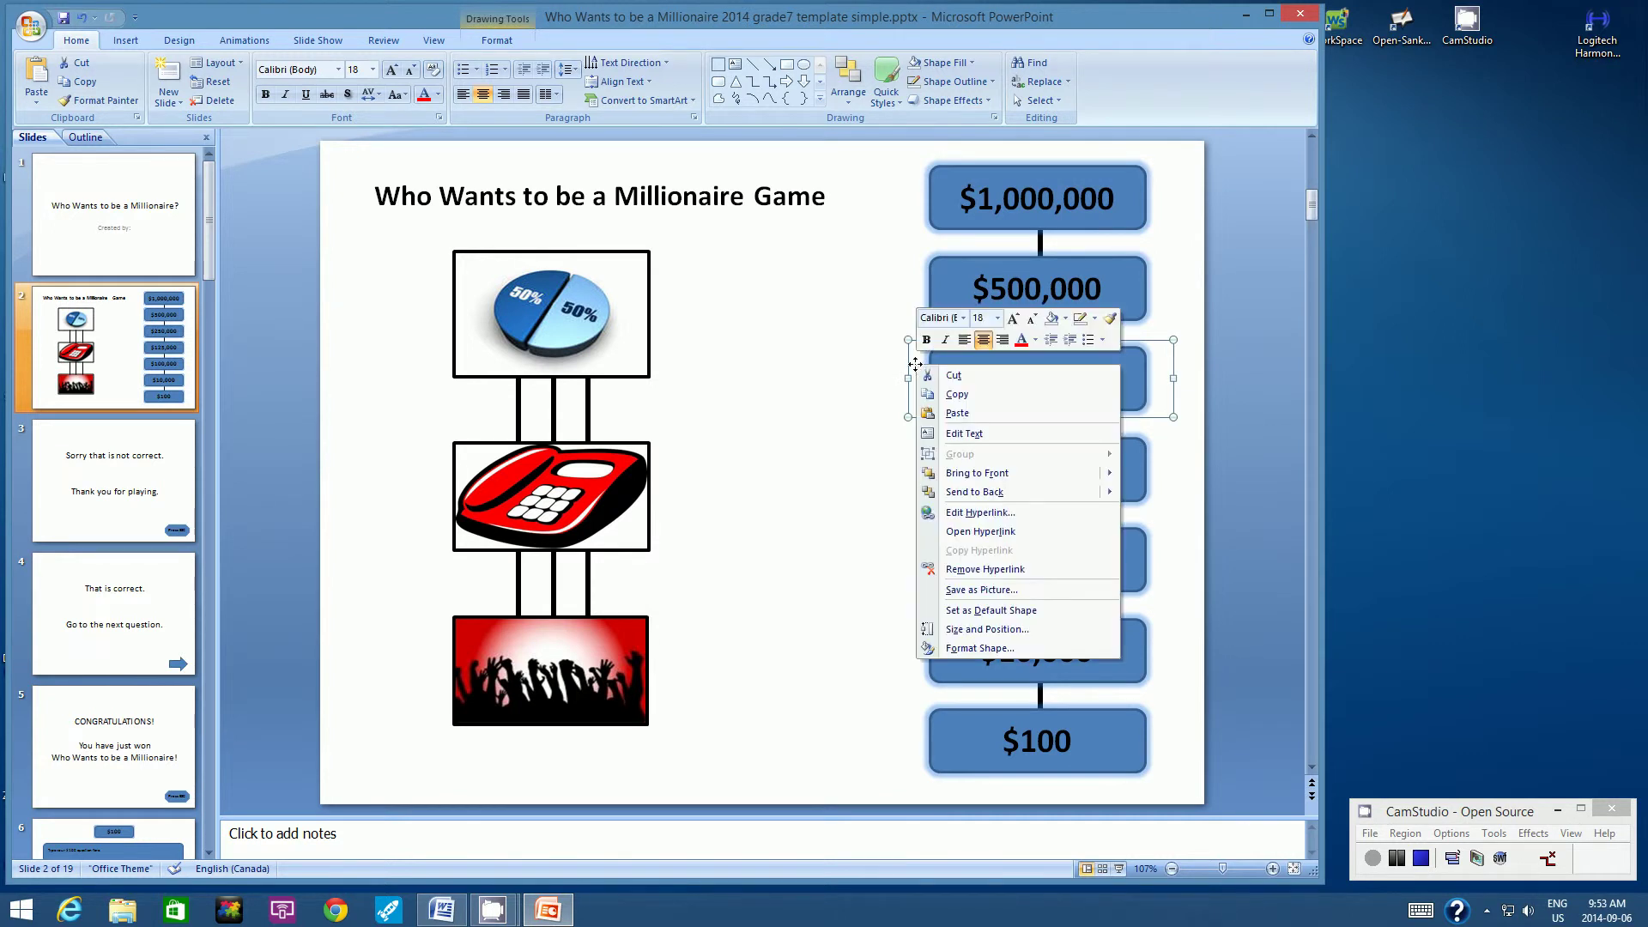
{"action": "left_click", "coordinate": [955, 511]}
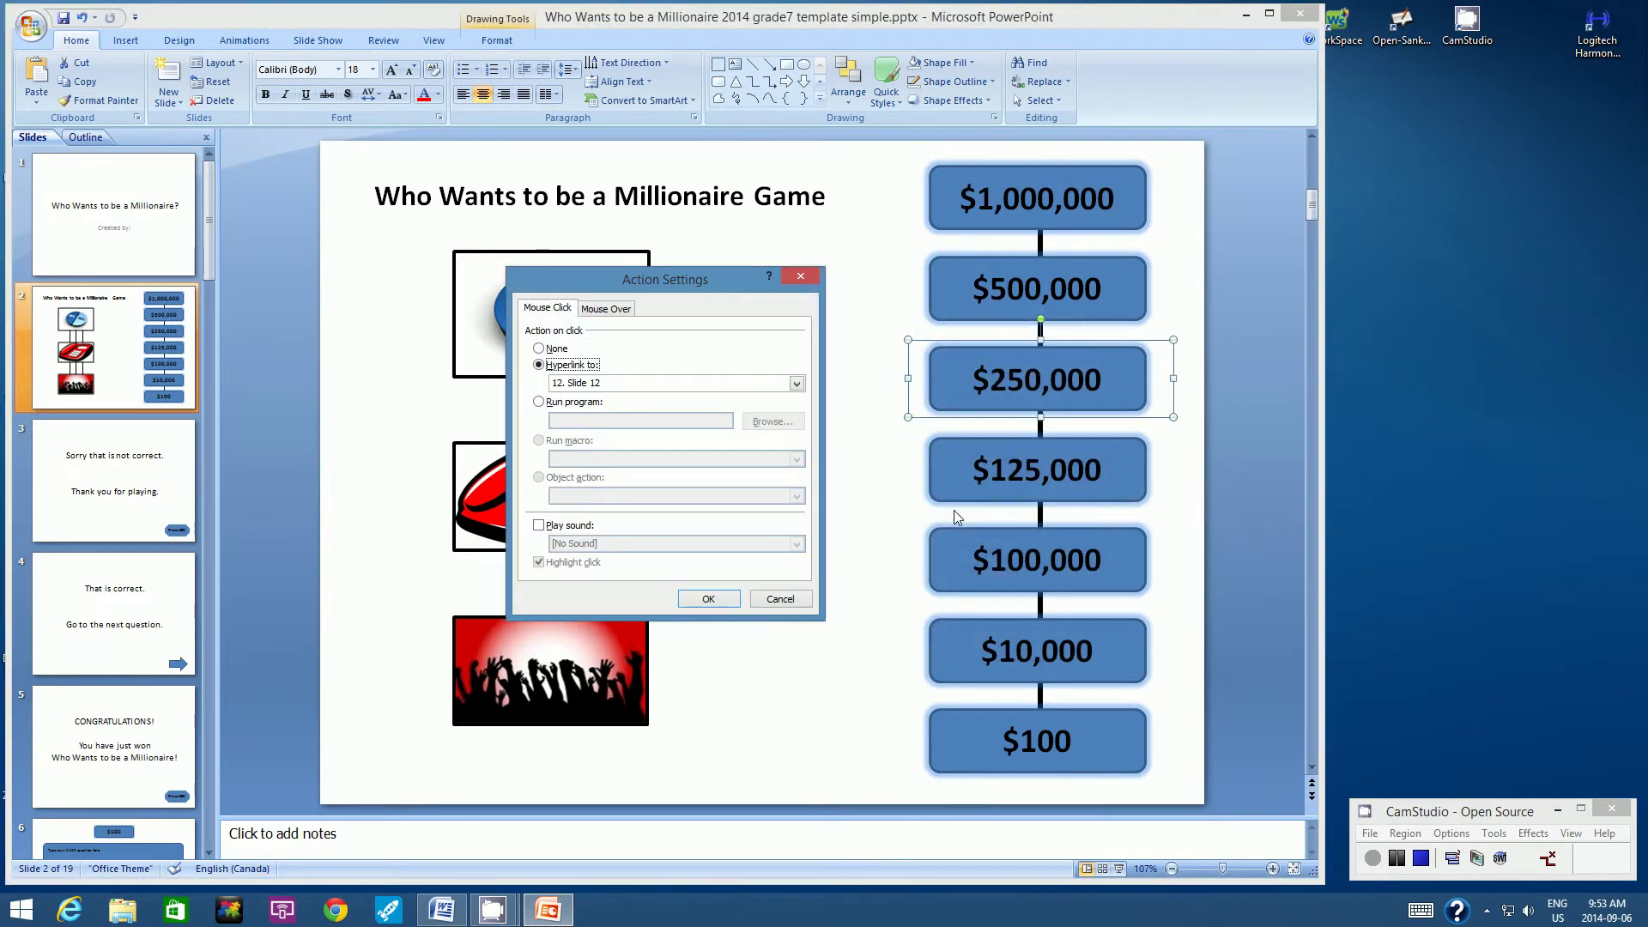
{"action": "left_click", "coordinate": [796, 384]}
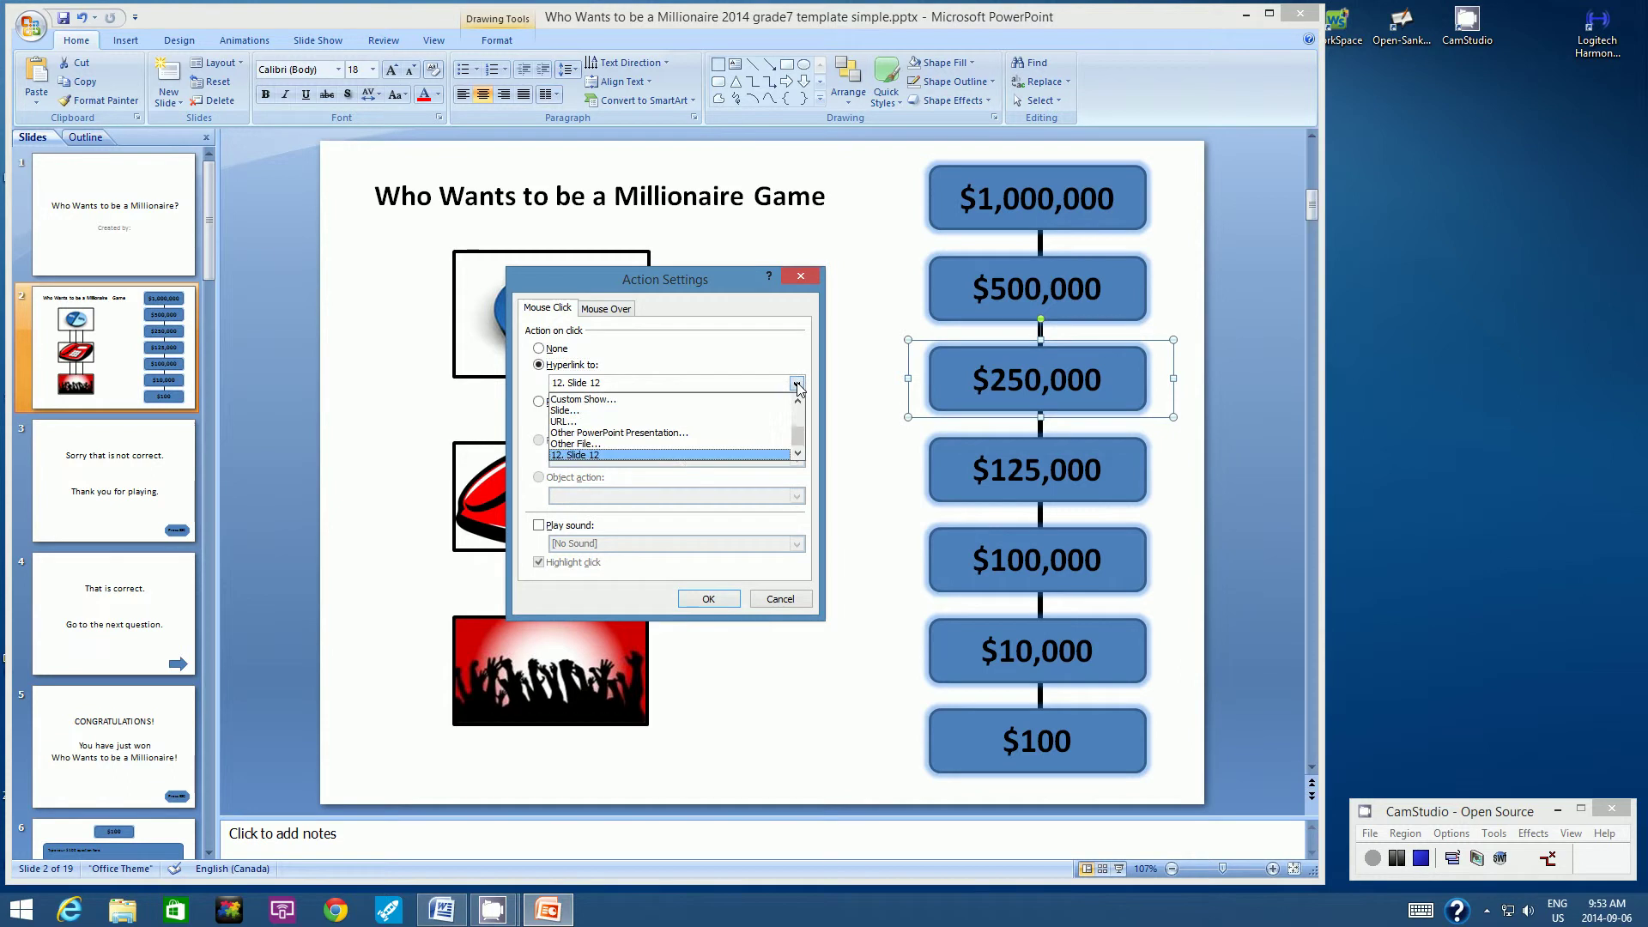
{"action": "left_click", "coordinate": [602, 414]}
{"action": "scroll", "coordinate": [575, 378], "scroll_direction": "down", "scroll_amount": 3}
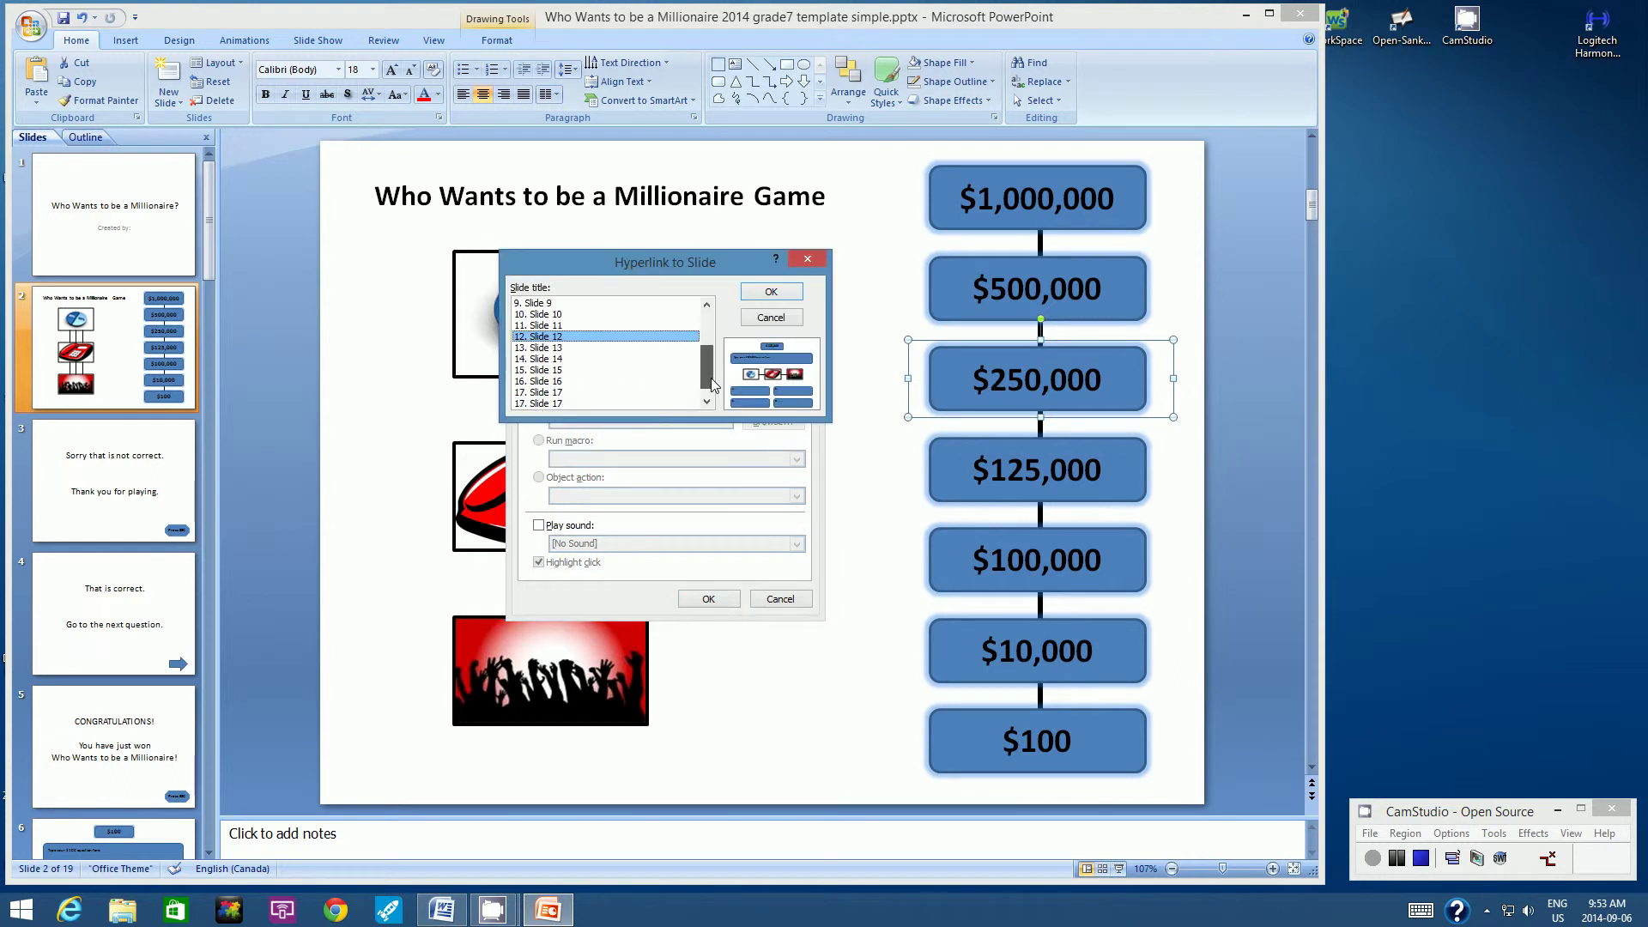
{"action": "left_click", "coordinate": [557, 360]}
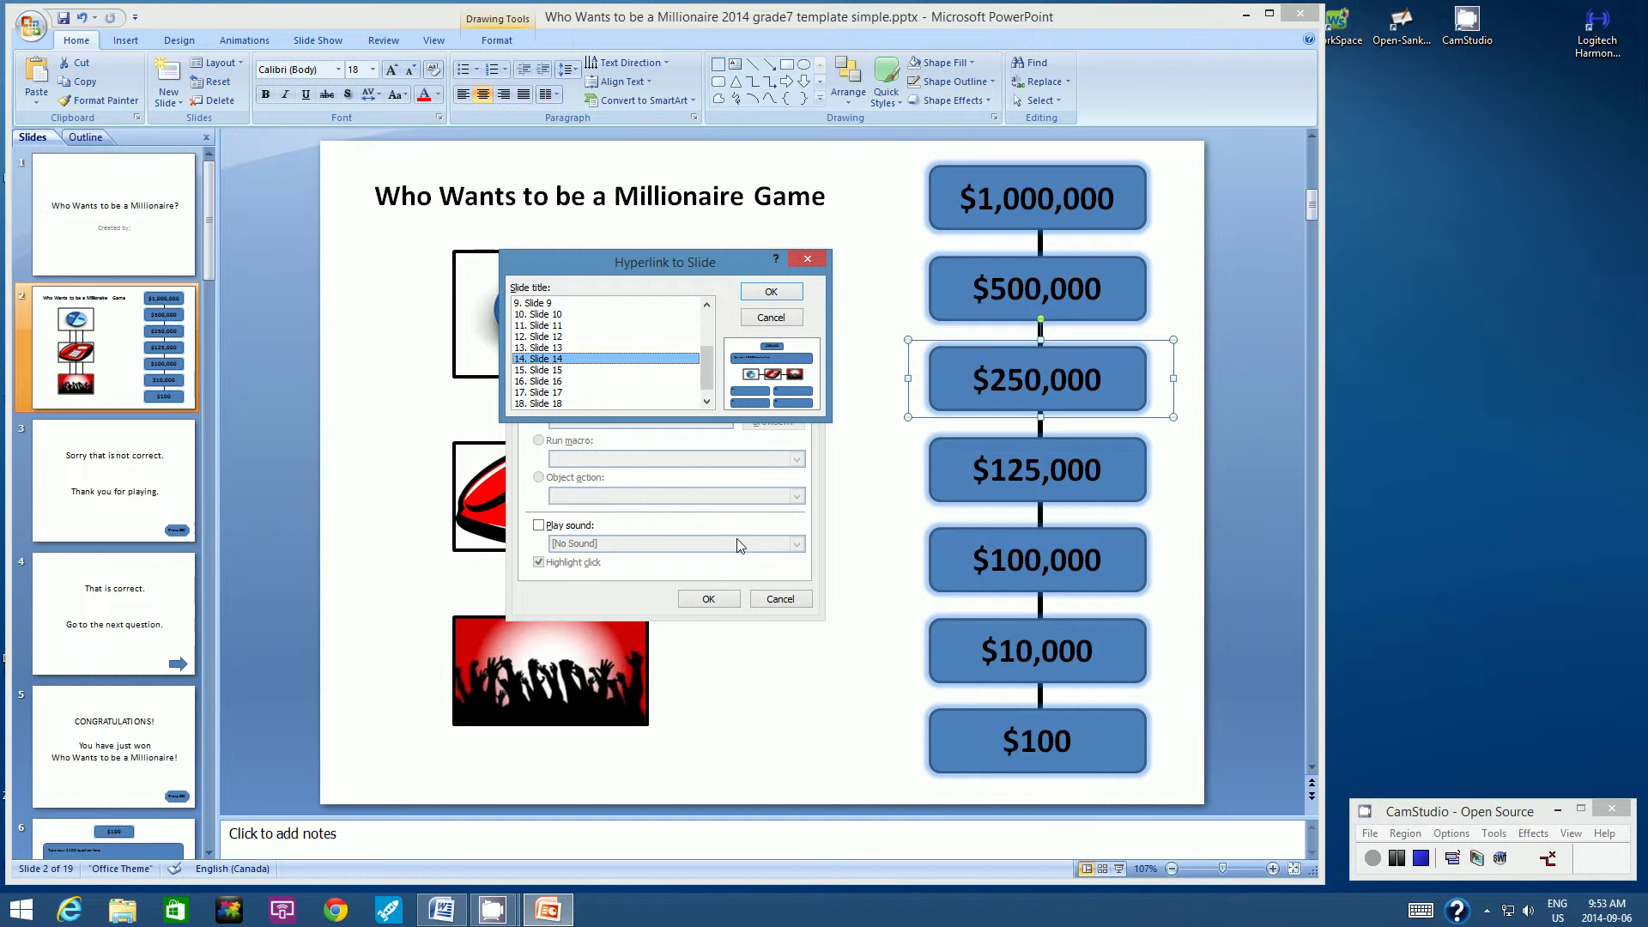
{"action": "left_click", "coordinate": [723, 603]}
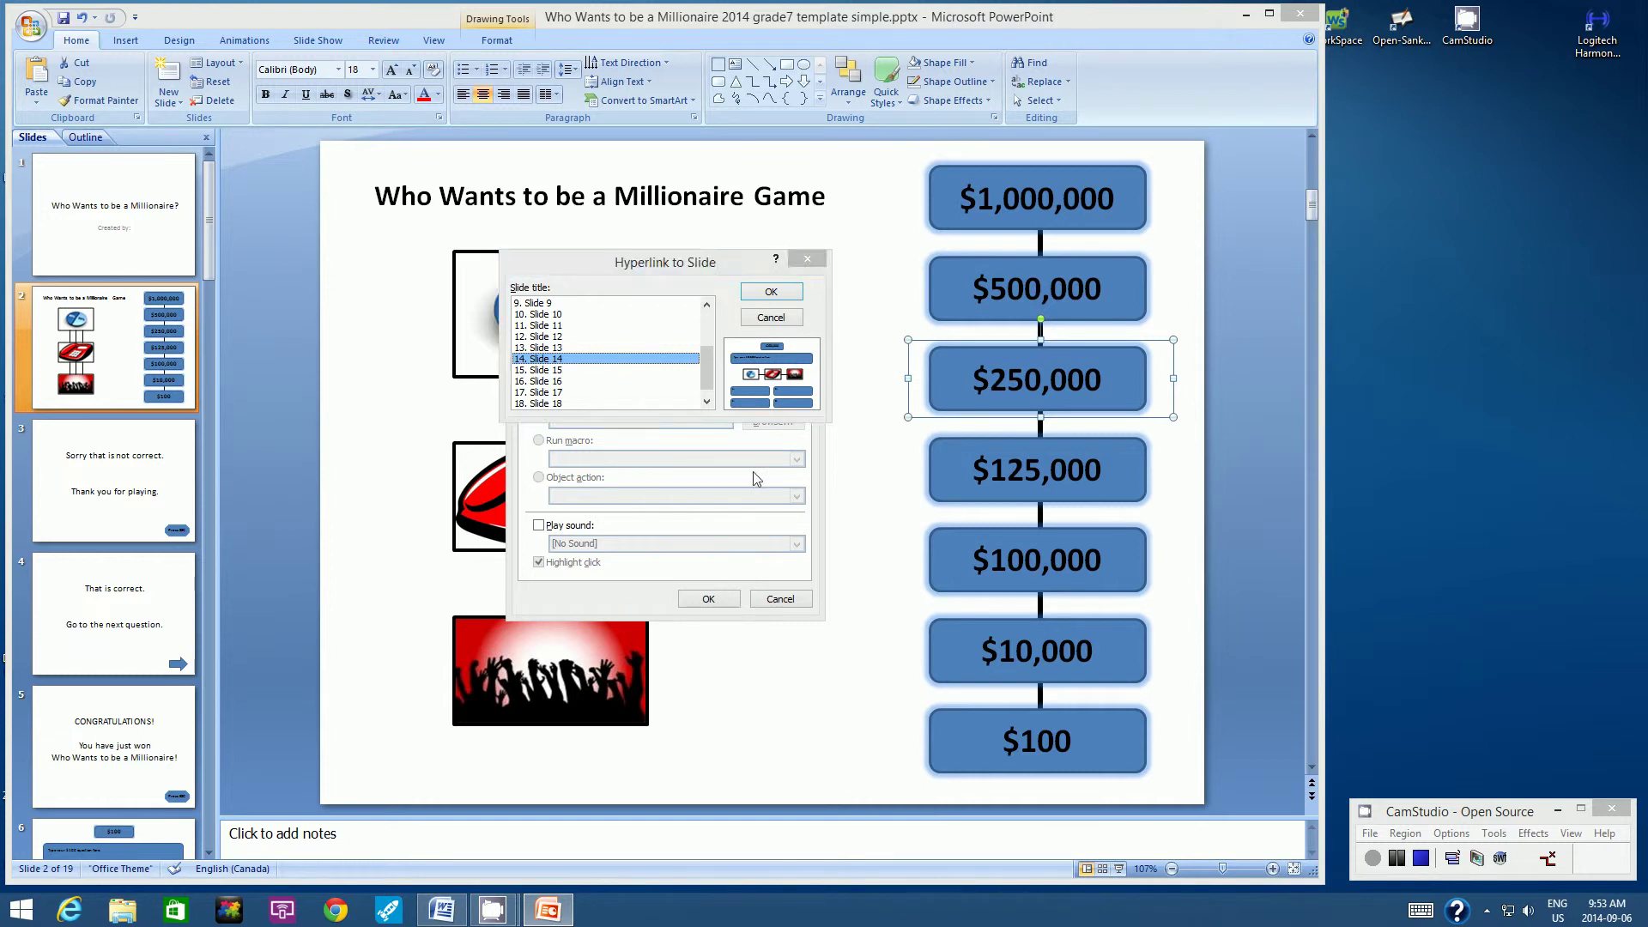
{"action": "left_click", "coordinate": [772, 294]}
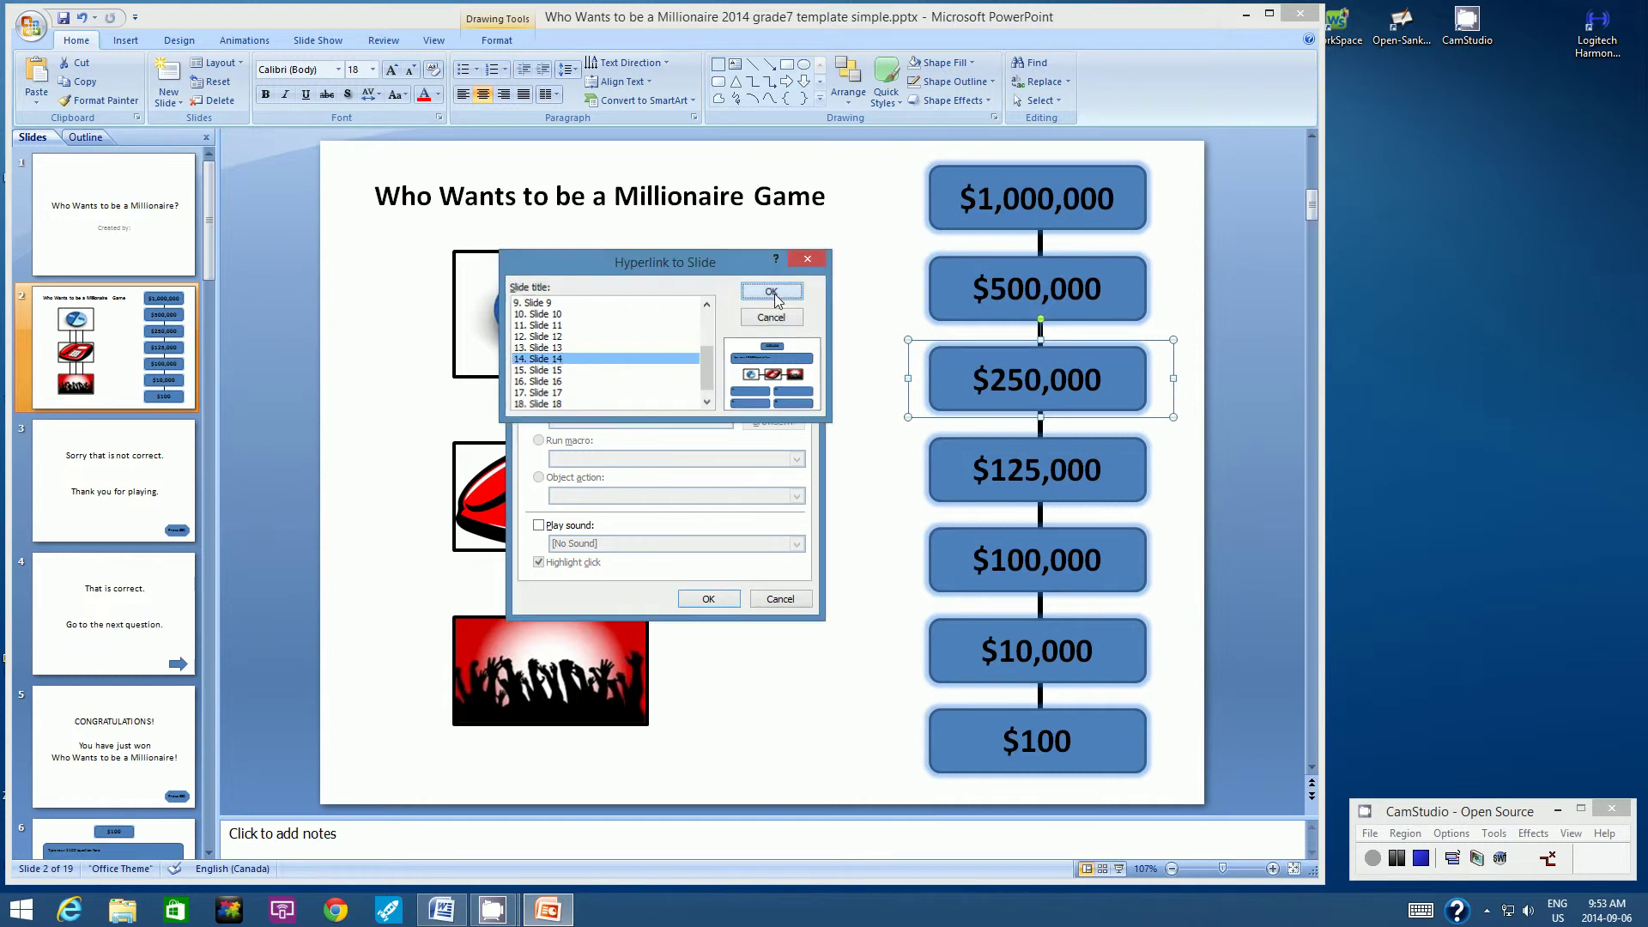
{"action": "left_click", "coordinate": [702, 599]}
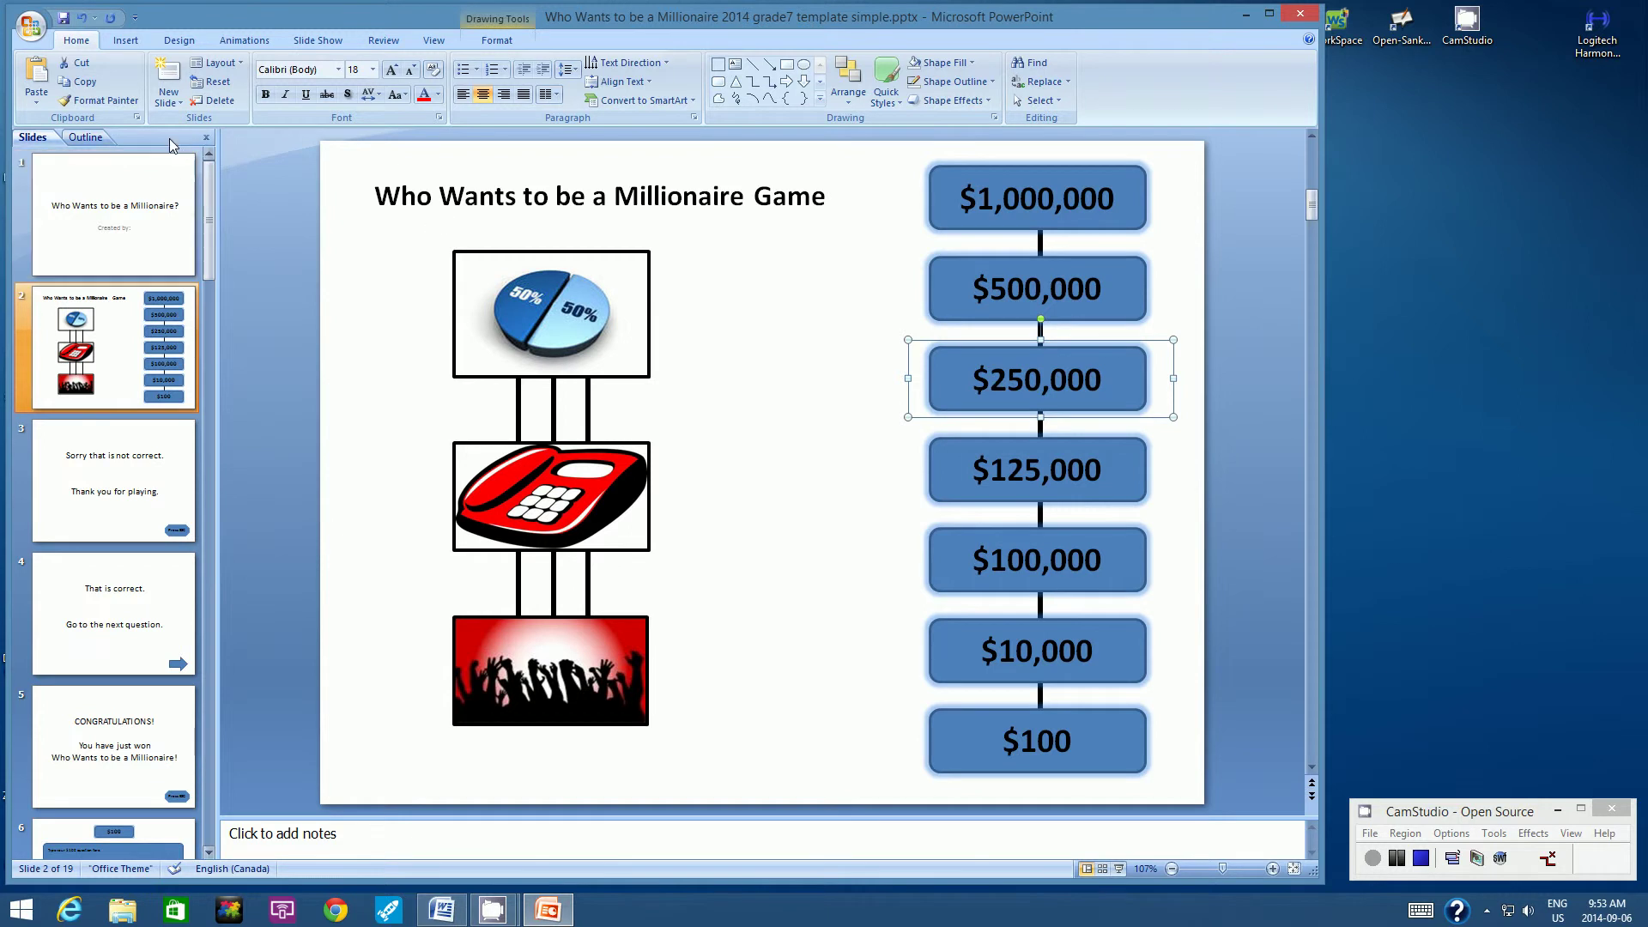
{"action": "left_click", "coordinate": [89, 83]}
{"action": "left_click", "coordinate": [36, 73]}
Move the copy onto the $500,000 rung, link it to Slide 16, and paste another duplicate.
{"action": "left_click_drag", "start_coordinate": [947, 429], "coordinate": [934, 314]}
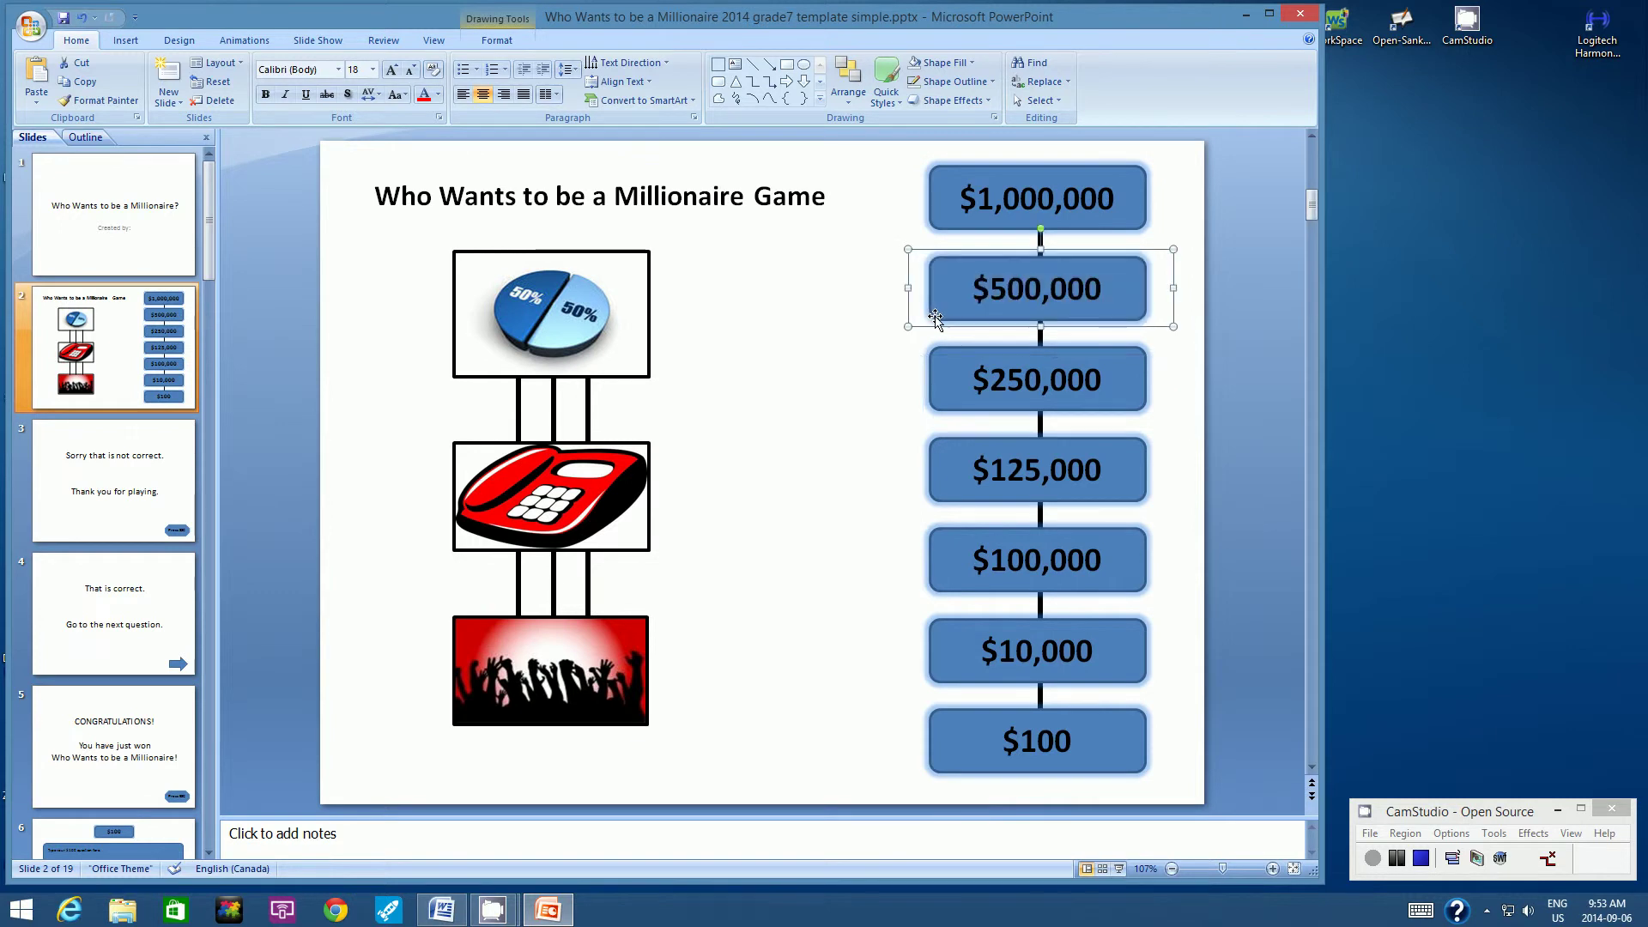
{"action": "right_click", "coordinate": [913, 271]}
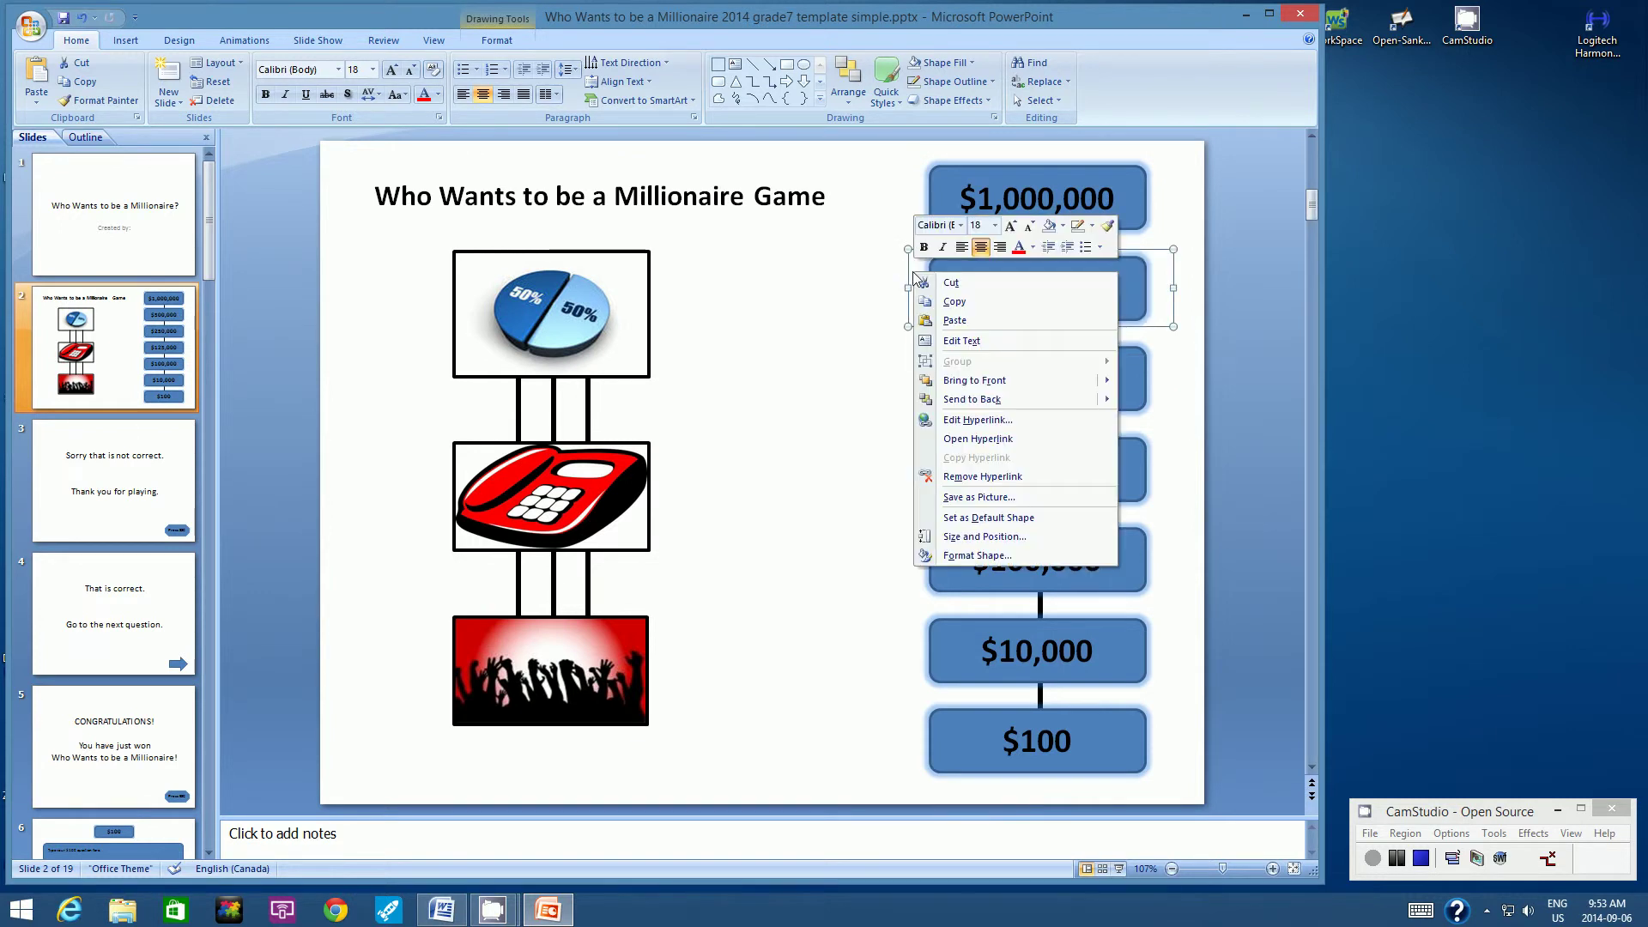
{"action": "left_click", "coordinate": [946, 424]}
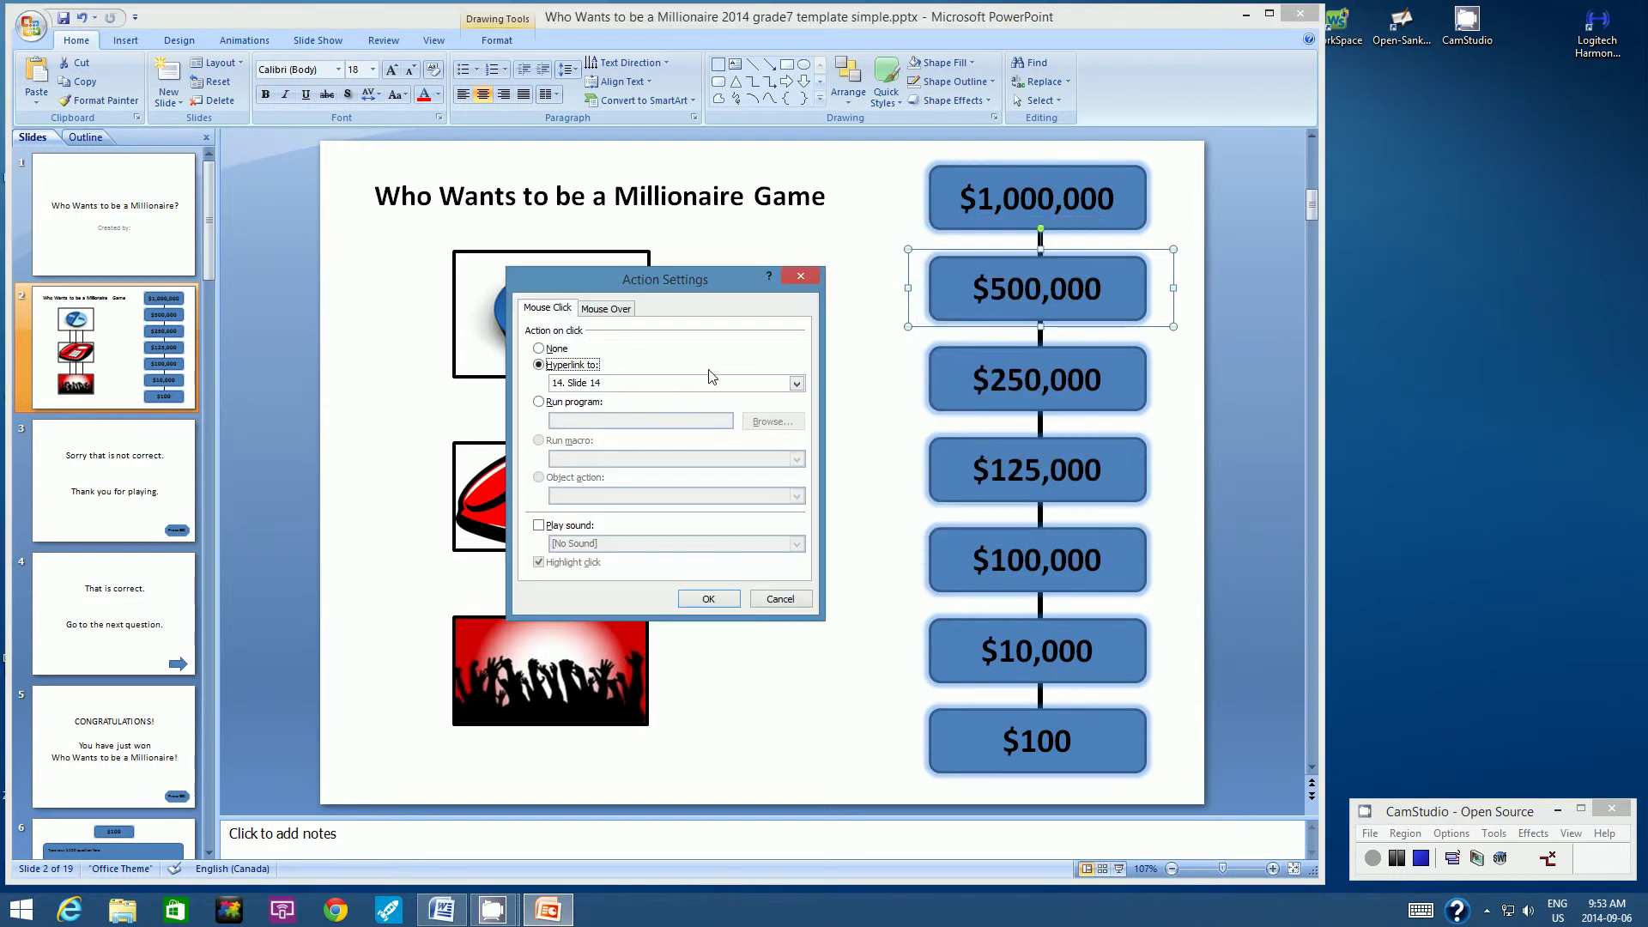
{"action": "left_click", "coordinate": [797, 384]}
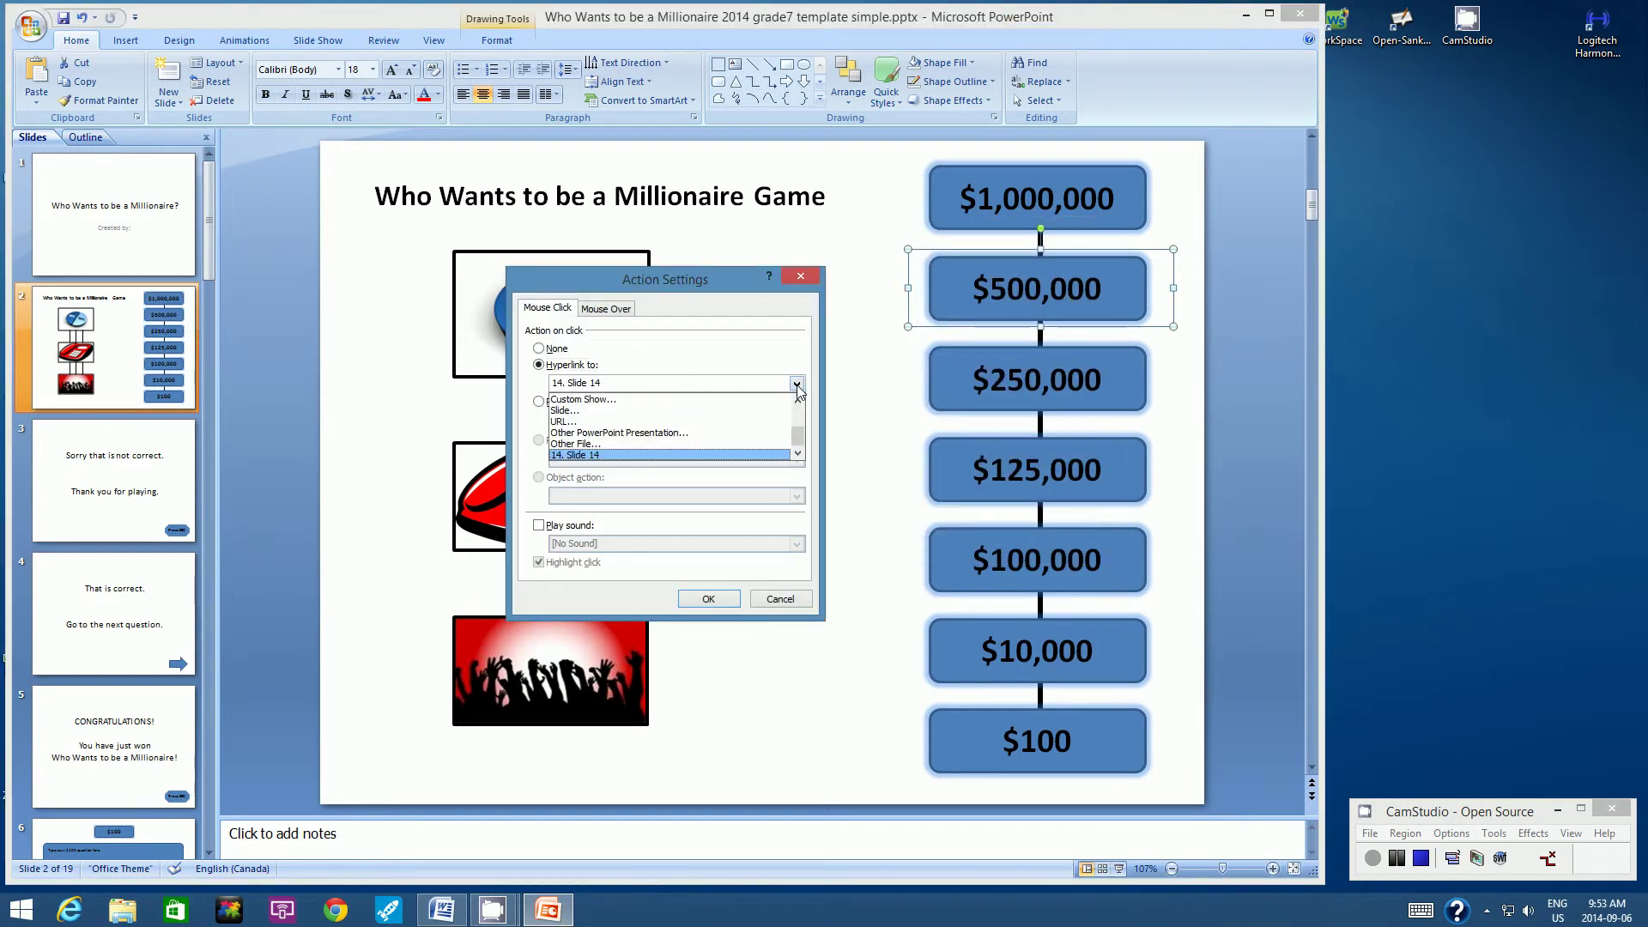
{"action": "left_click", "coordinate": [625, 411]}
{"action": "left_click_drag", "start_coordinate": [709, 344], "coordinate": [709, 364]}
{"action": "left_click", "coordinate": [556, 371]}
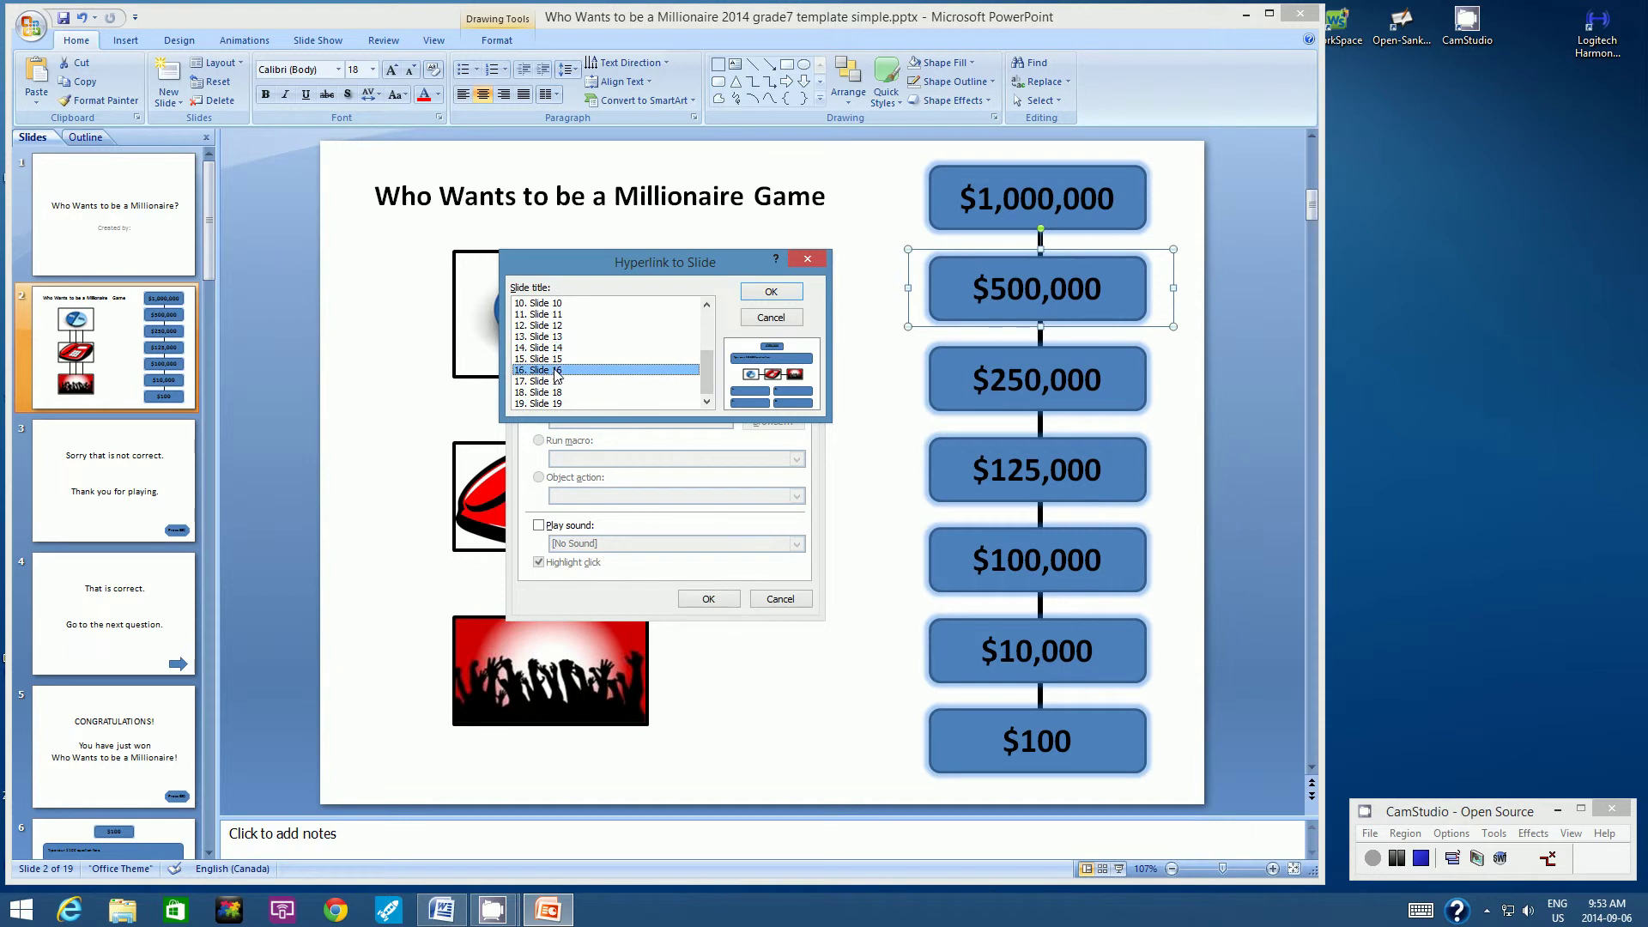
{"action": "left_click", "coordinate": [756, 295]}
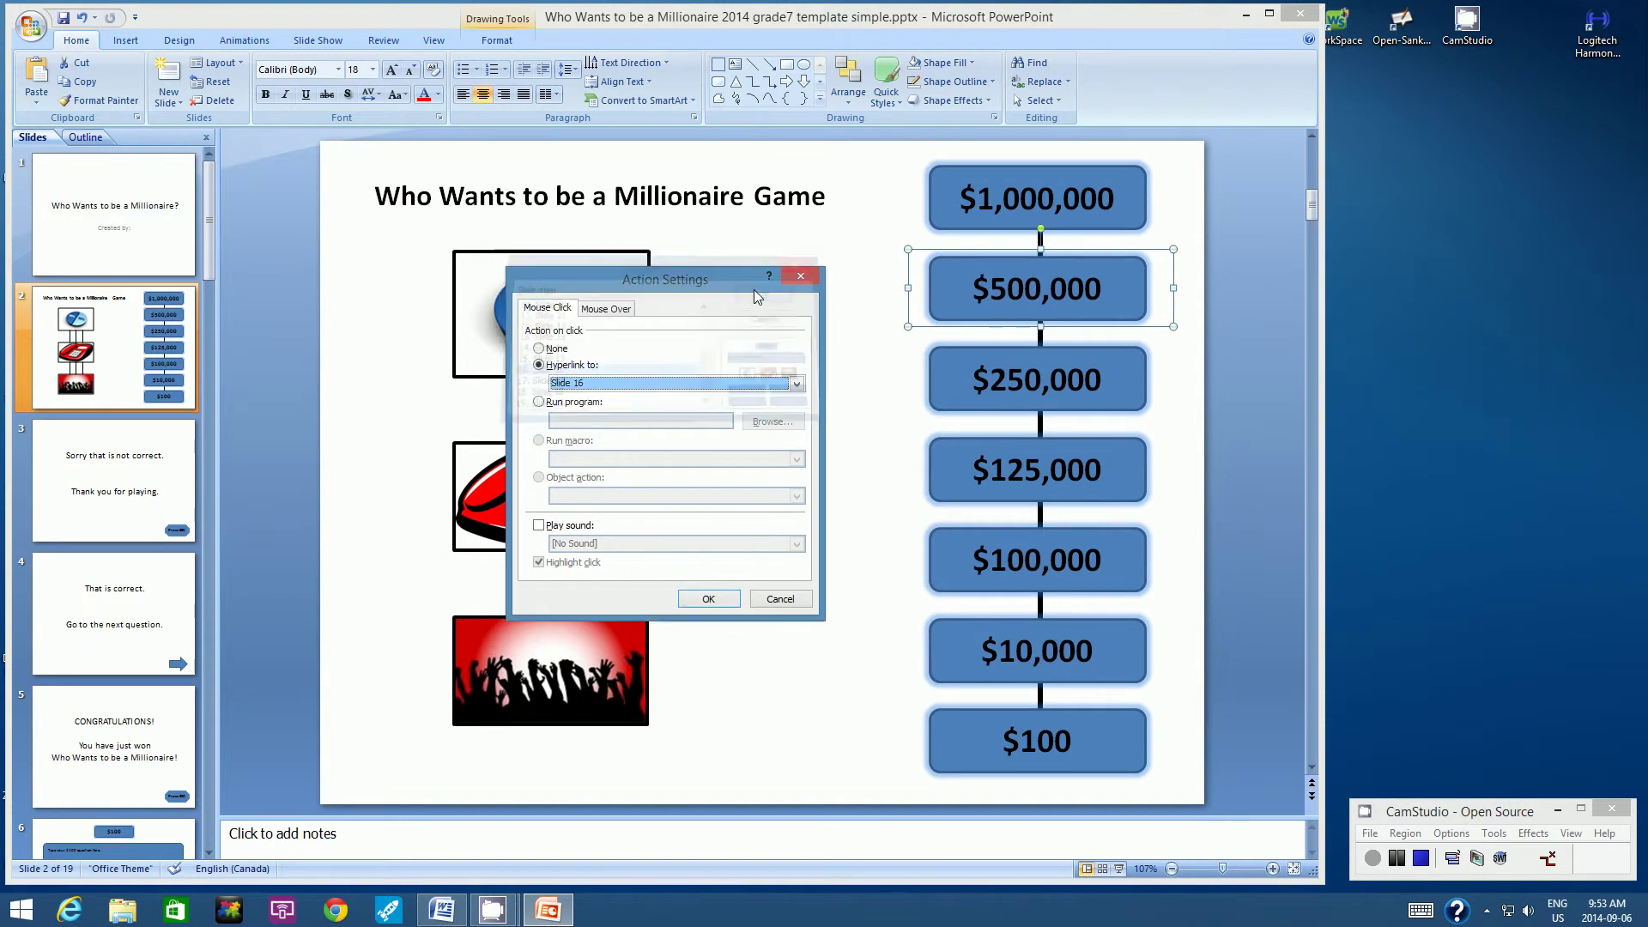
{"action": "left_click", "coordinate": [709, 599]}
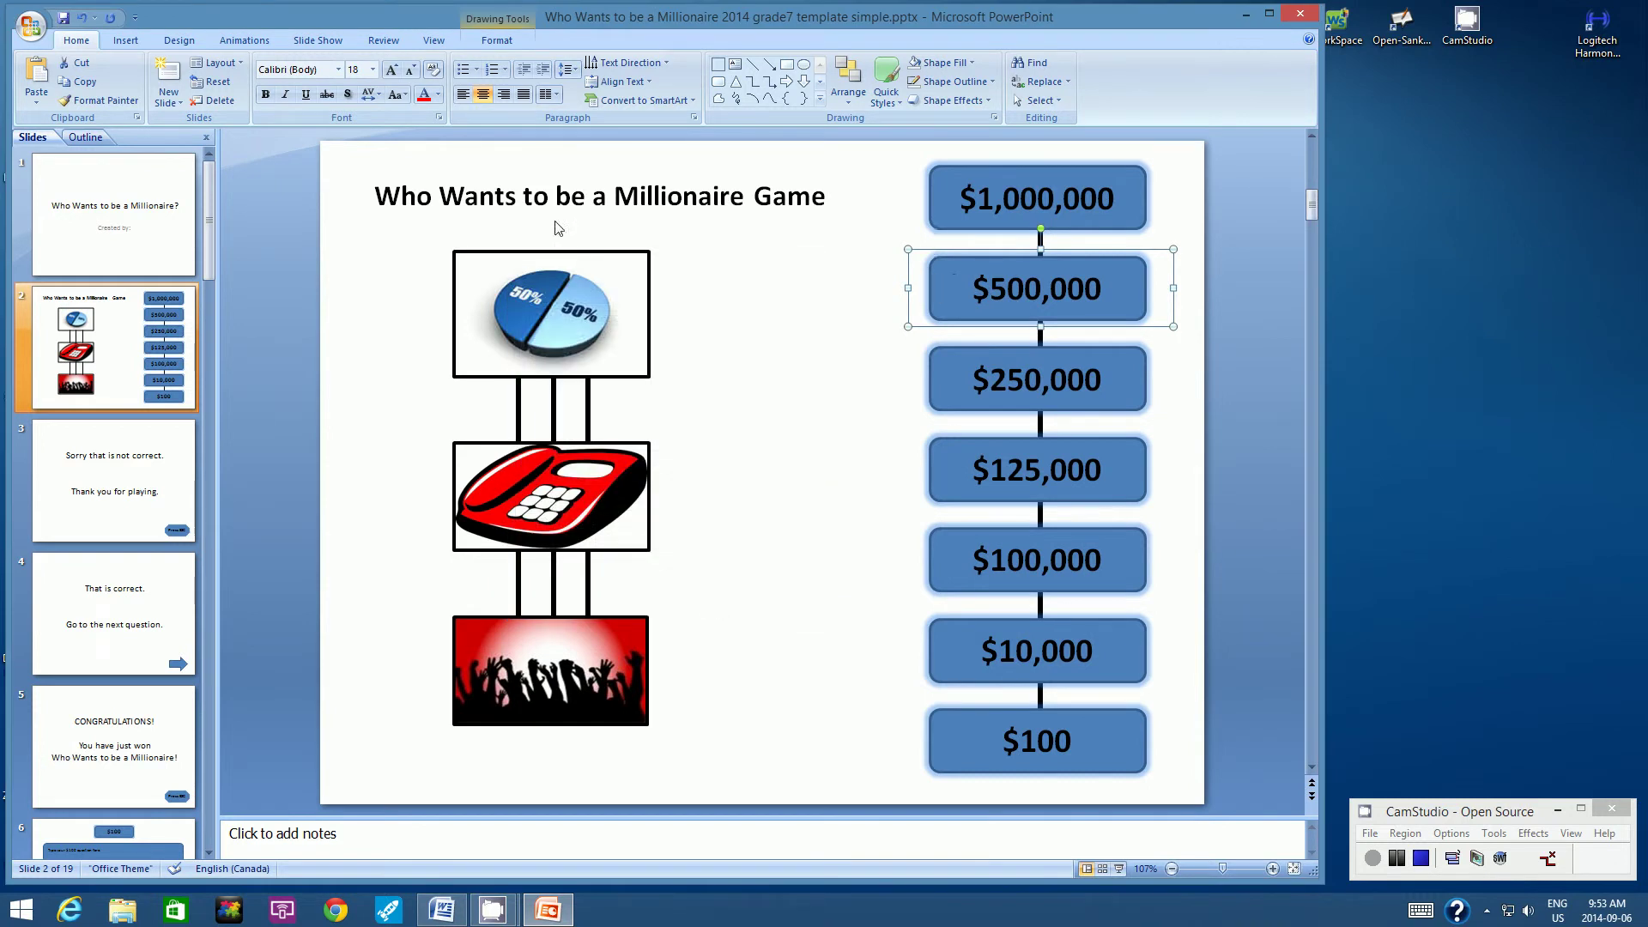
{"action": "left_click", "coordinate": [88, 82]}
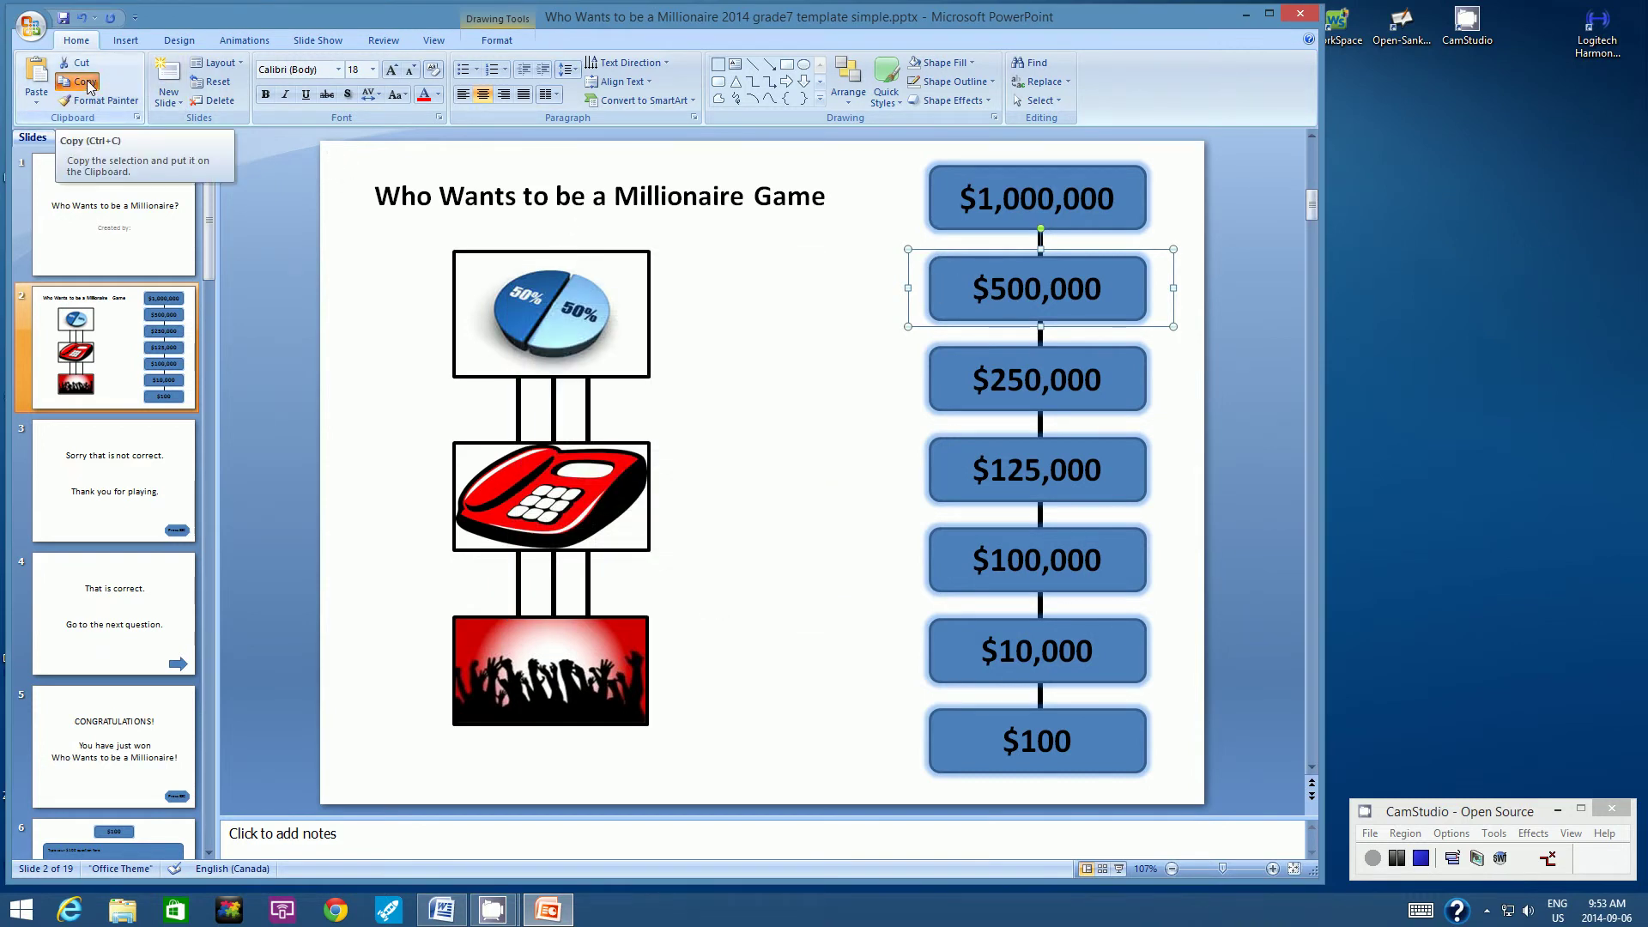
{"action": "left_click", "coordinate": [38, 75]}
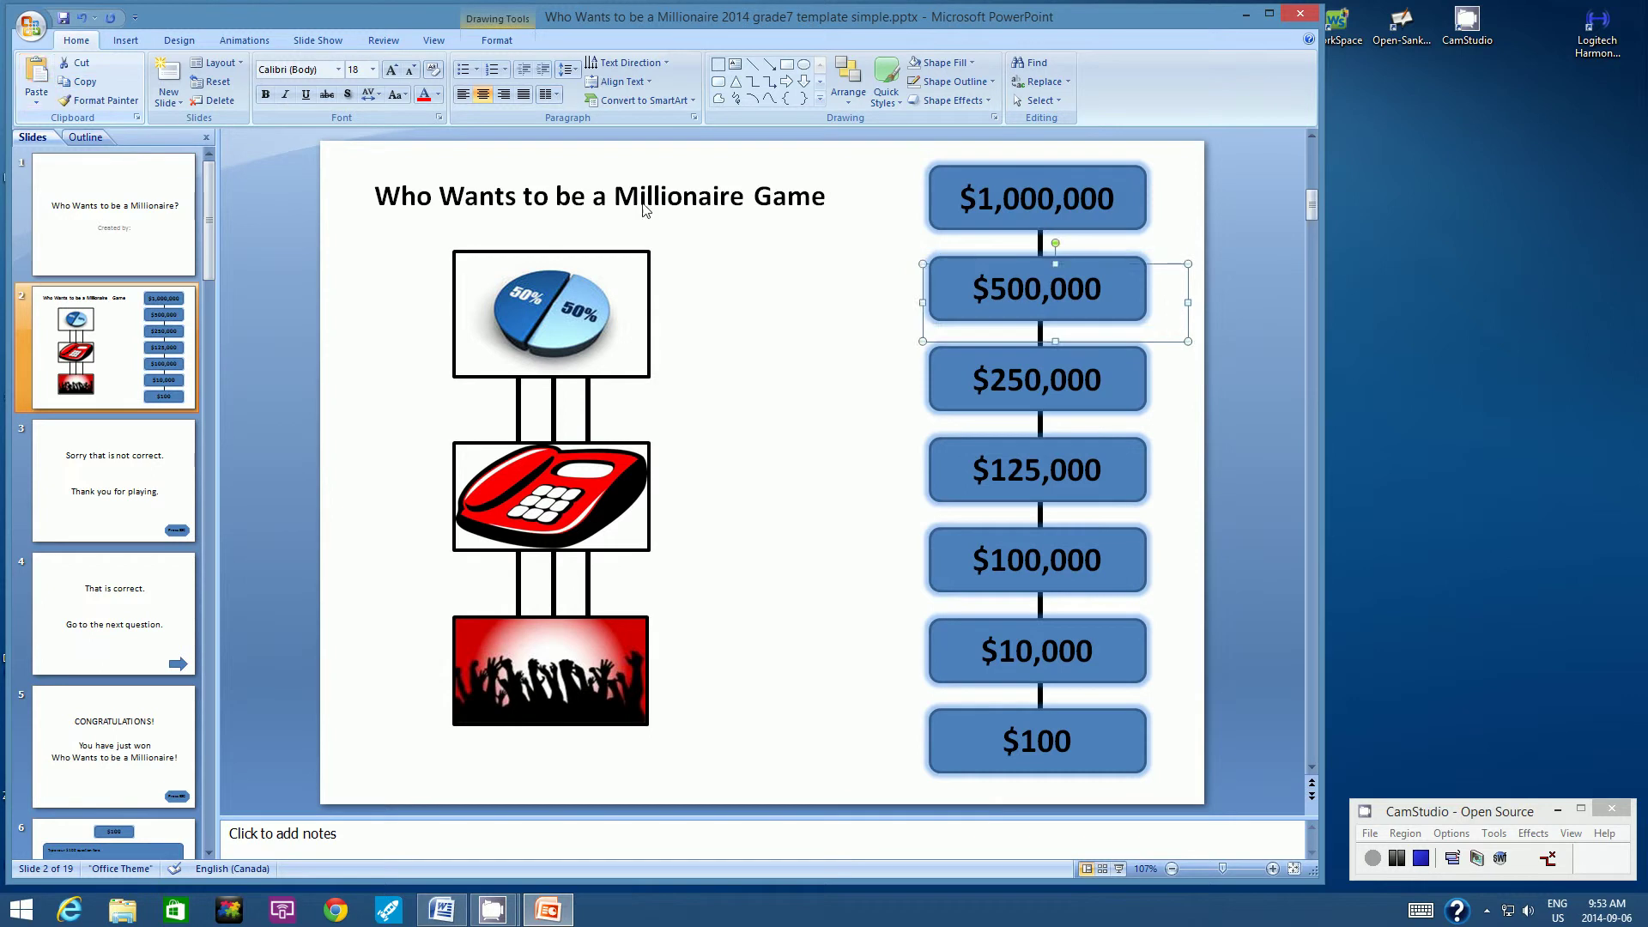
Place the duplicate over the $1,000,000 box and hyperlink it to Slide 18.
{"action": "left_click_drag", "start_coordinate": [948, 336], "coordinate": [931, 226]}
{"action": "right_click", "coordinate": [917, 184]}
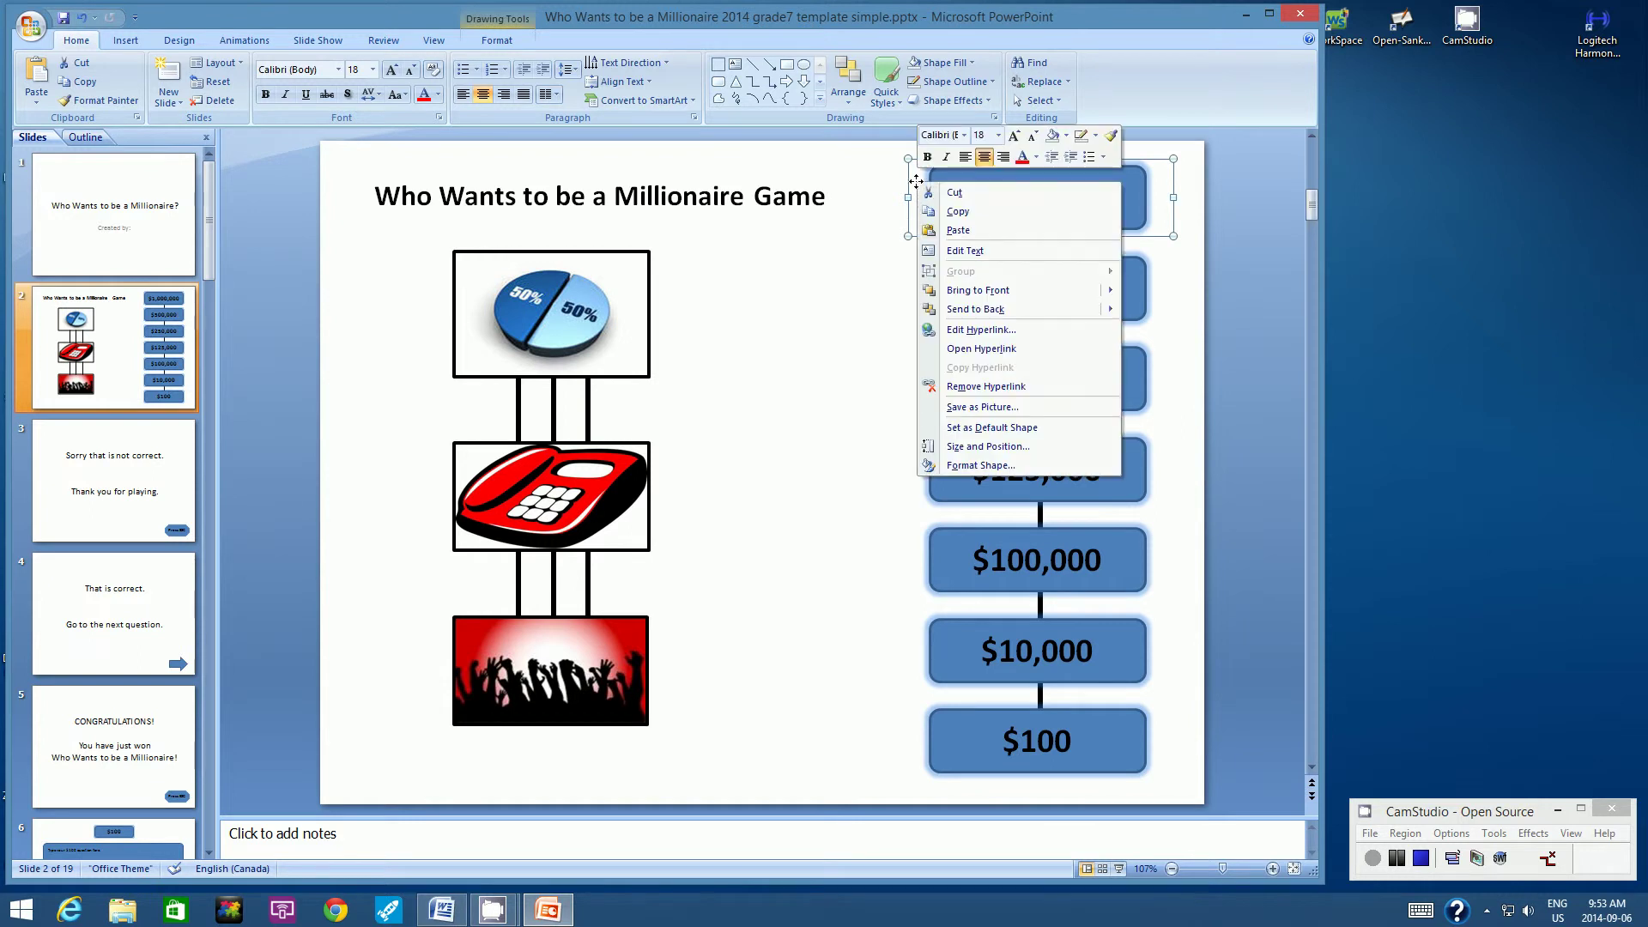
{"action": "left_click", "coordinate": [962, 331]}
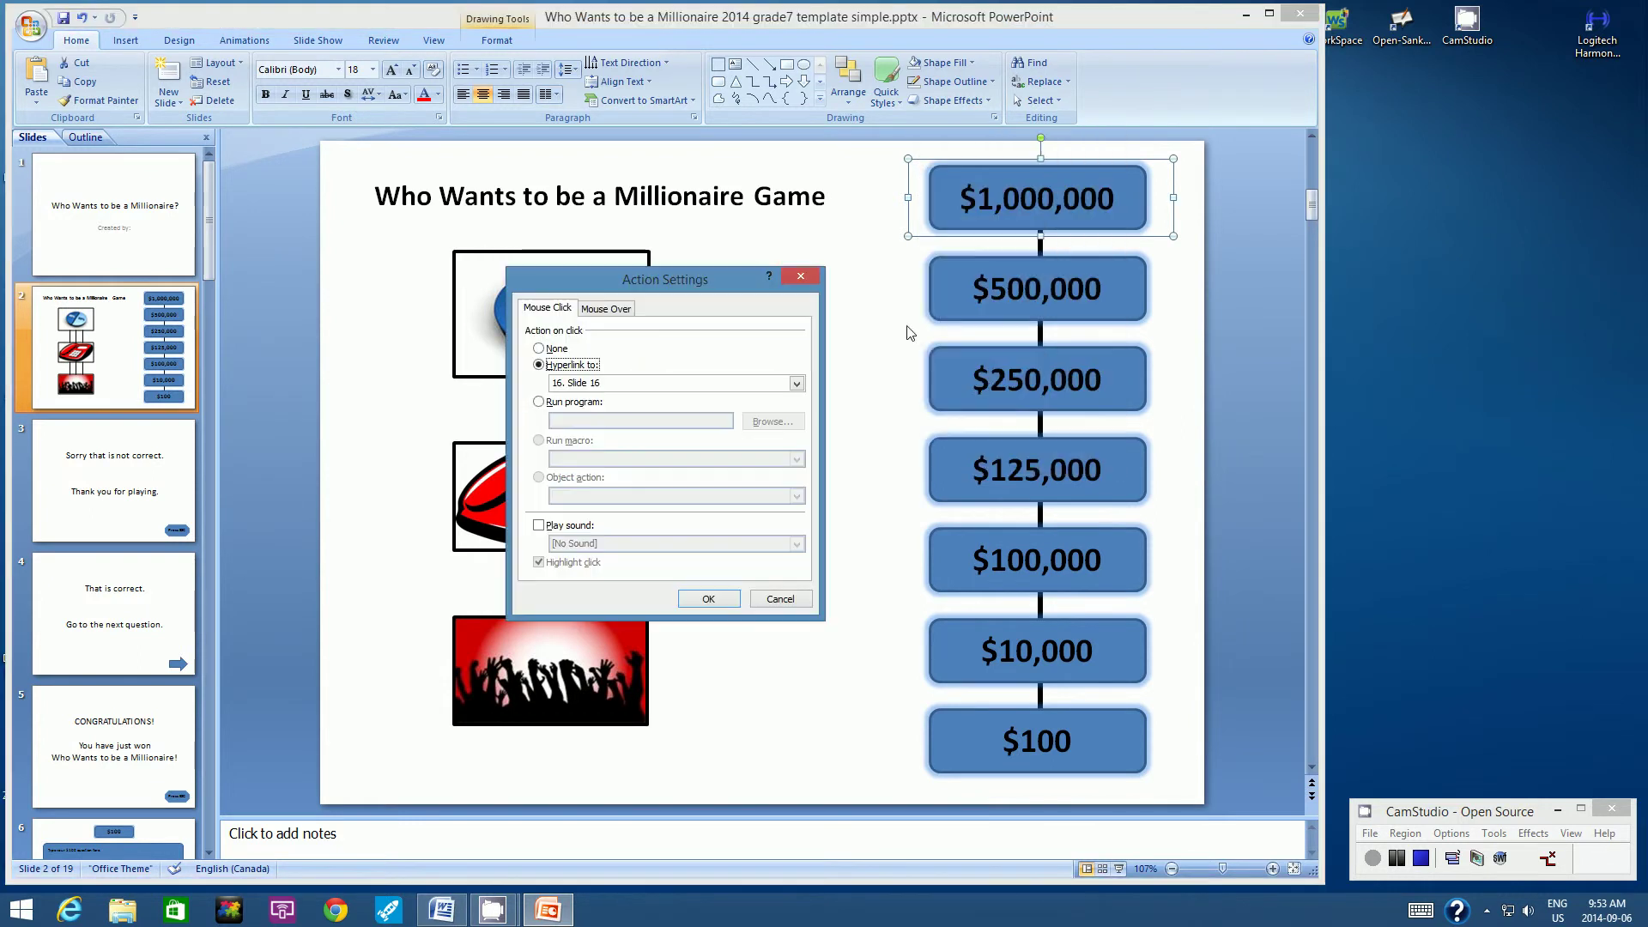
{"action": "left_click", "coordinate": [799, 384]}
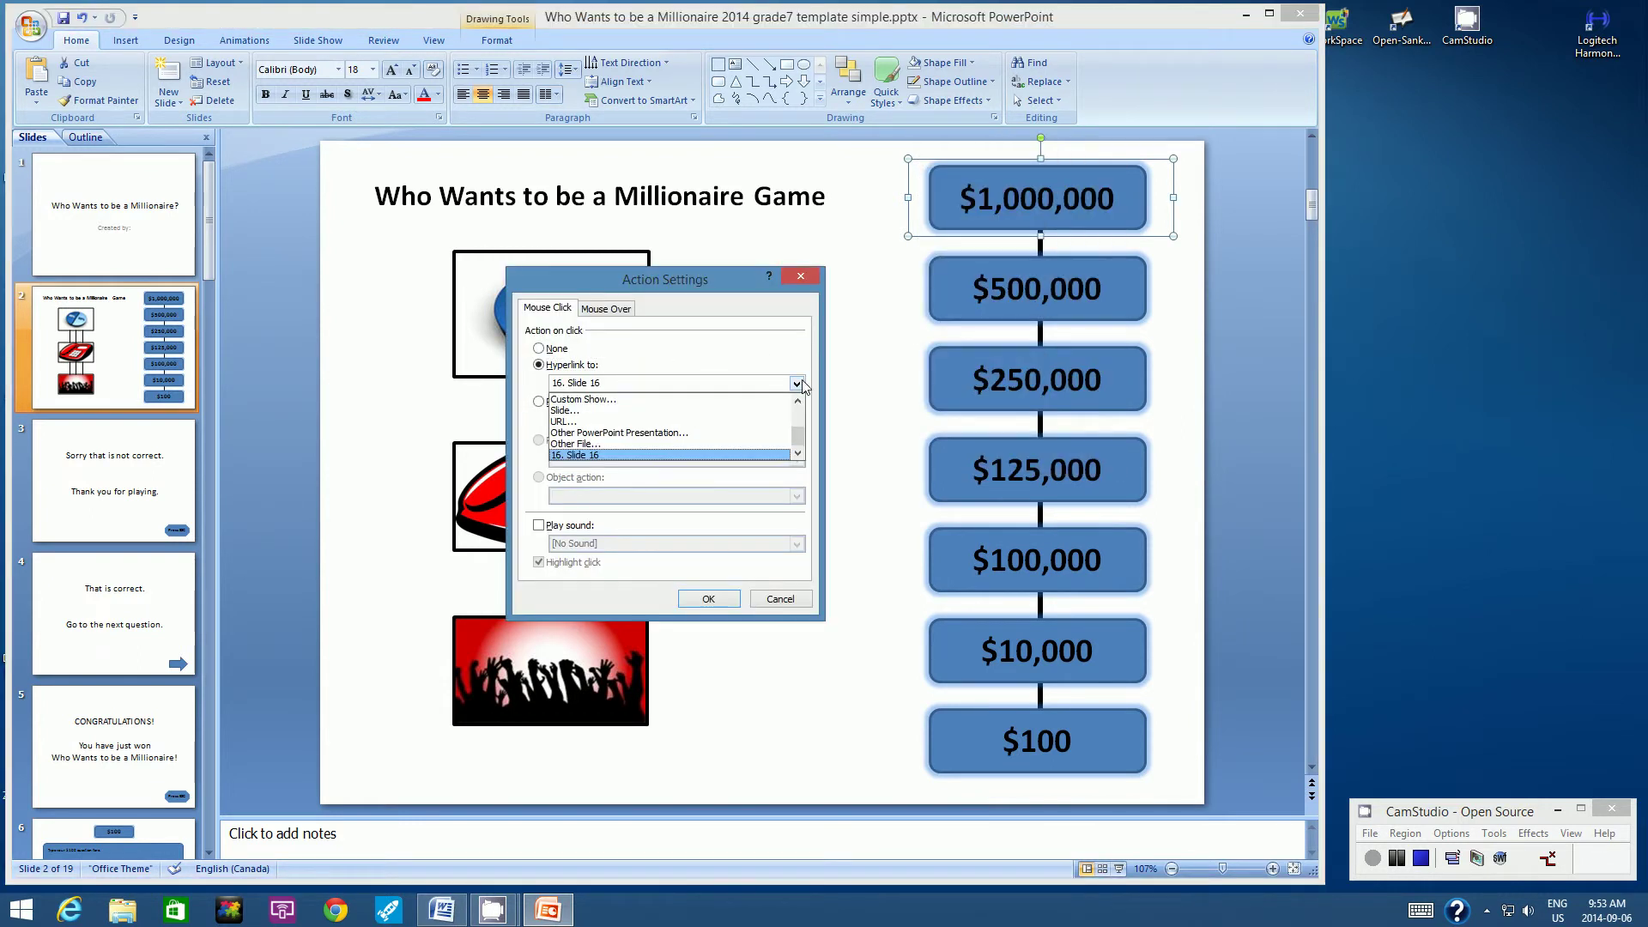
{"action": "left_click", "coordinate": [622, 414]}
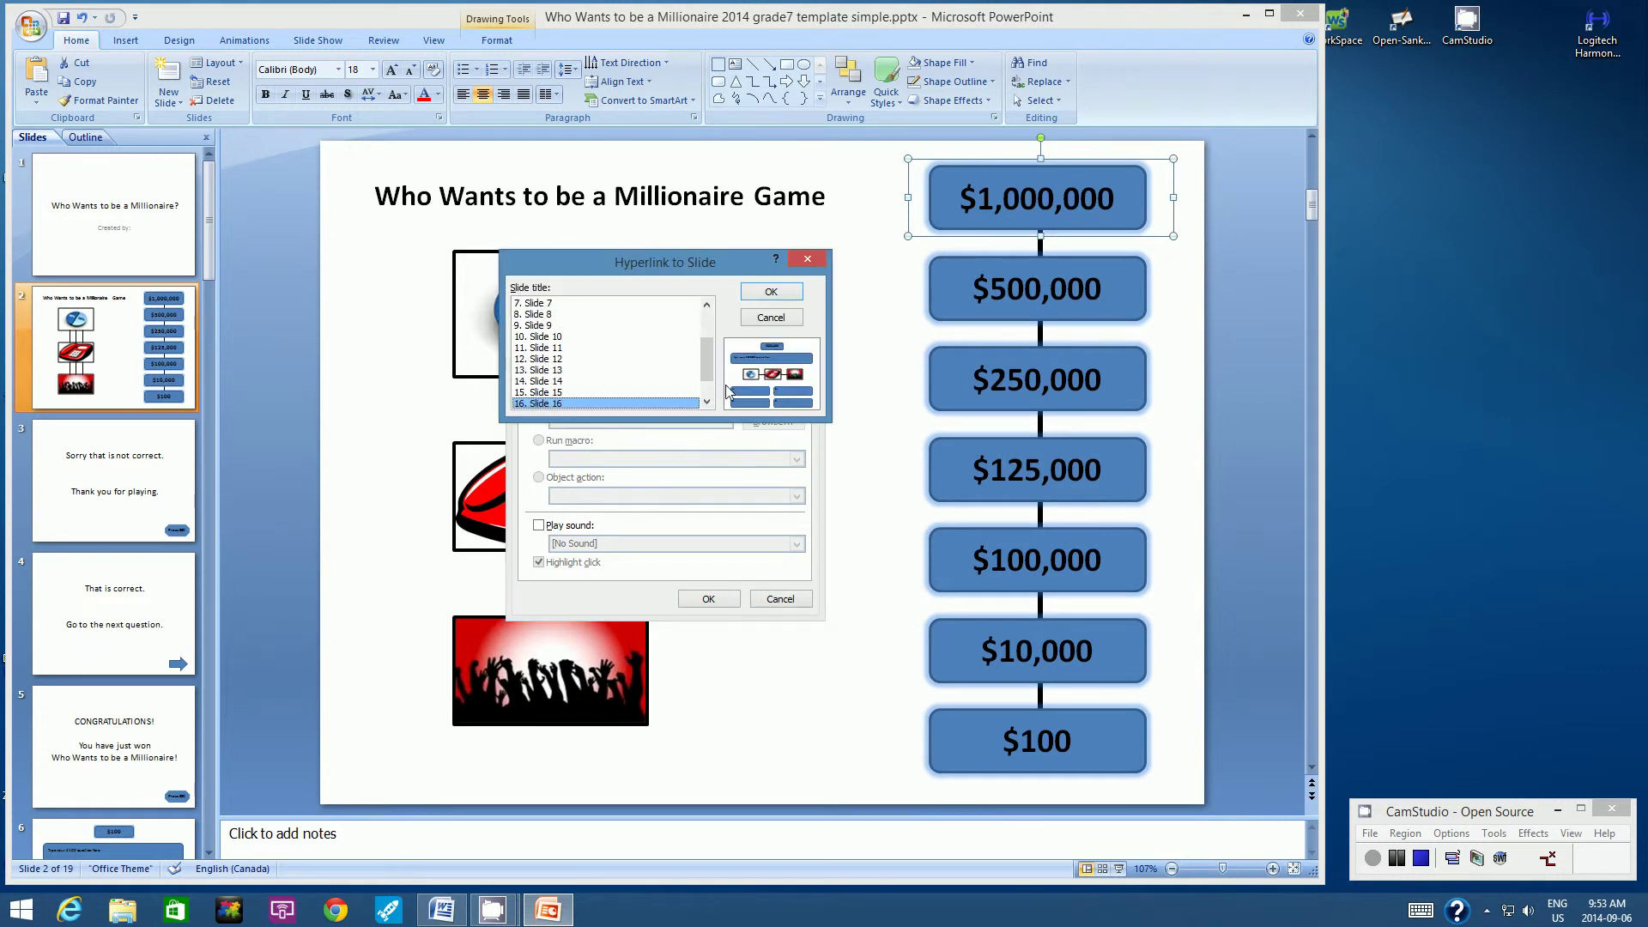
{"action": "scroll", "coordinate": [708, 352], "scroll_direction": "down", "scroll_amount": 1}
{"action": "left_click", "coordinate": [577, 392]}
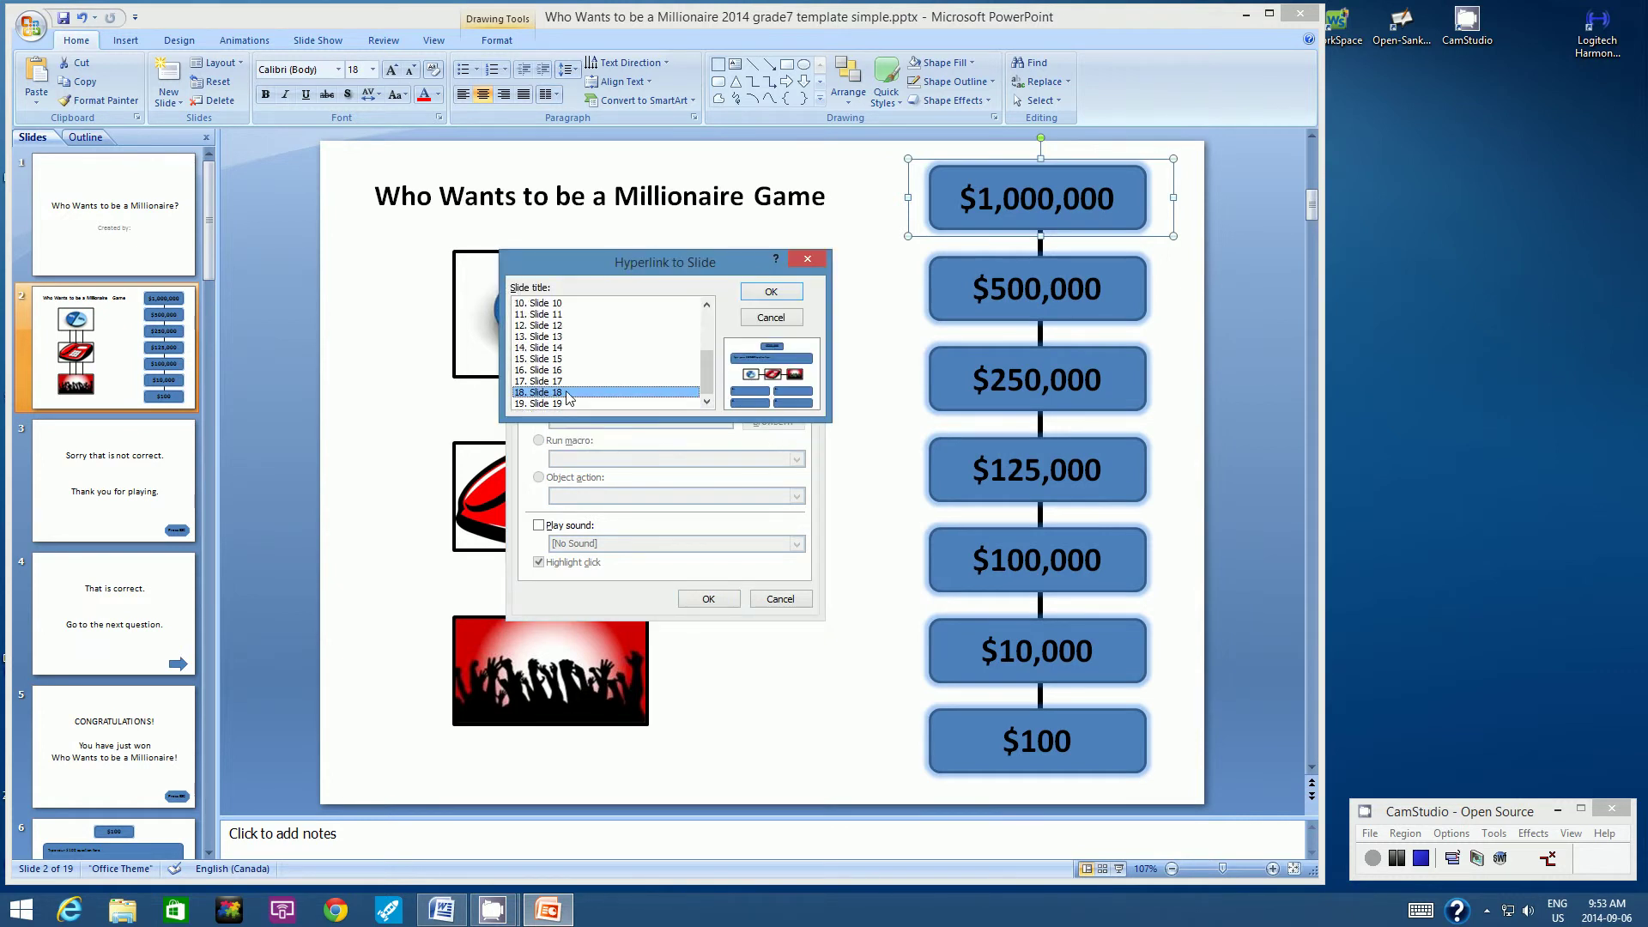
{"action": "left_click", "coordinate": [773, 293]}
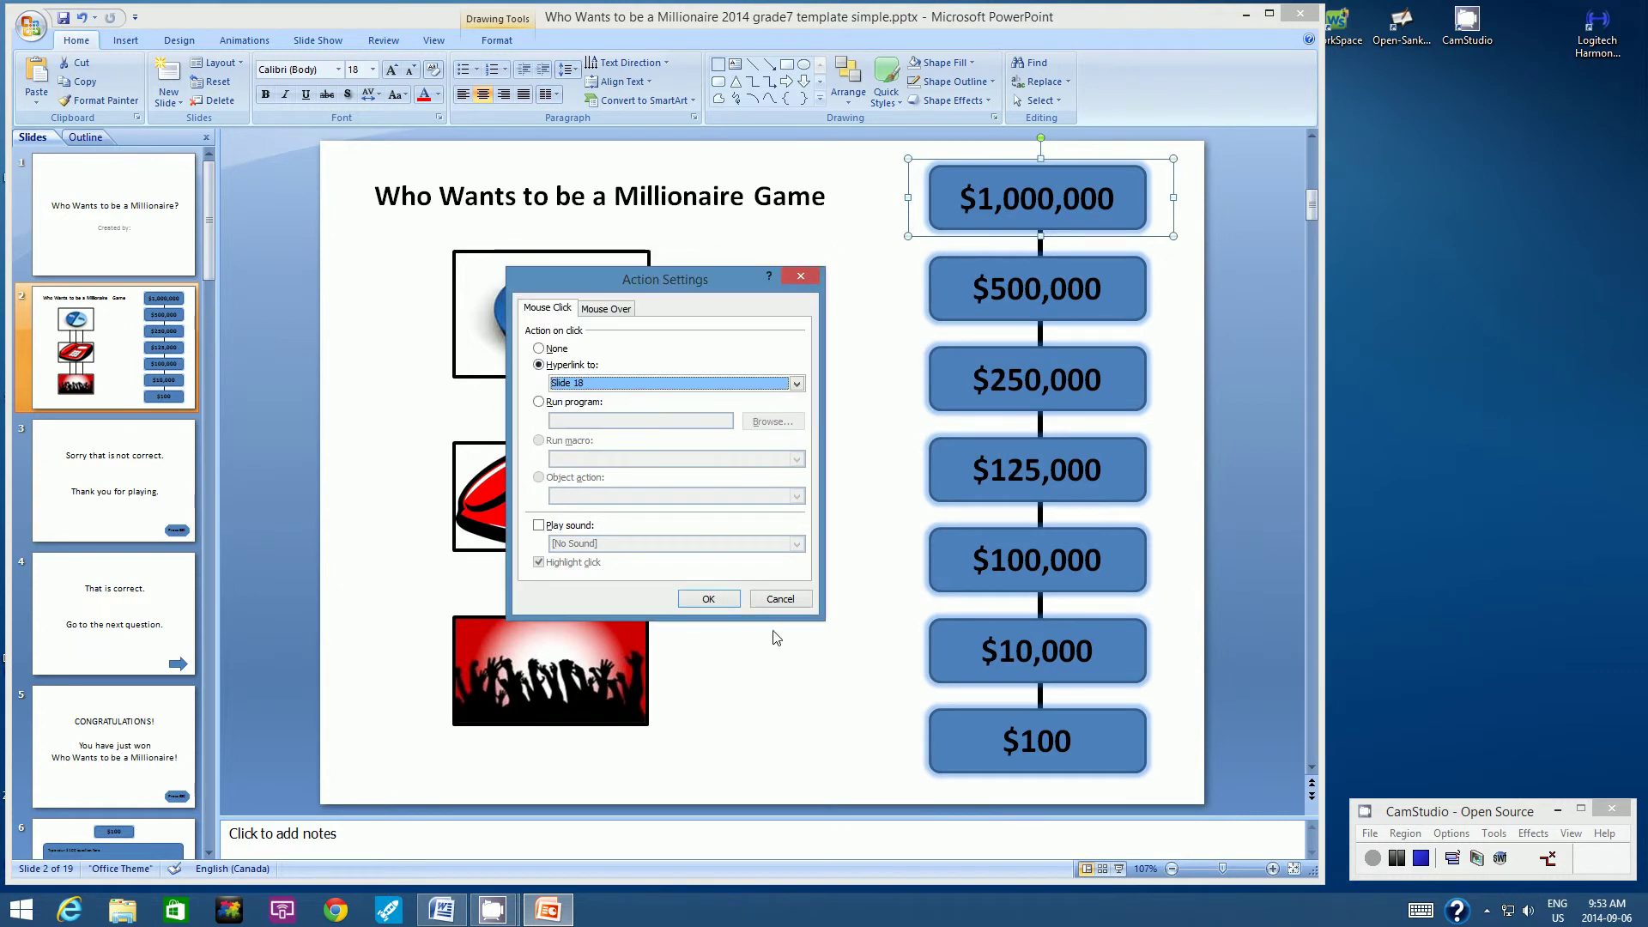
{"action": "left_click", "coordinate": [709, 603]}
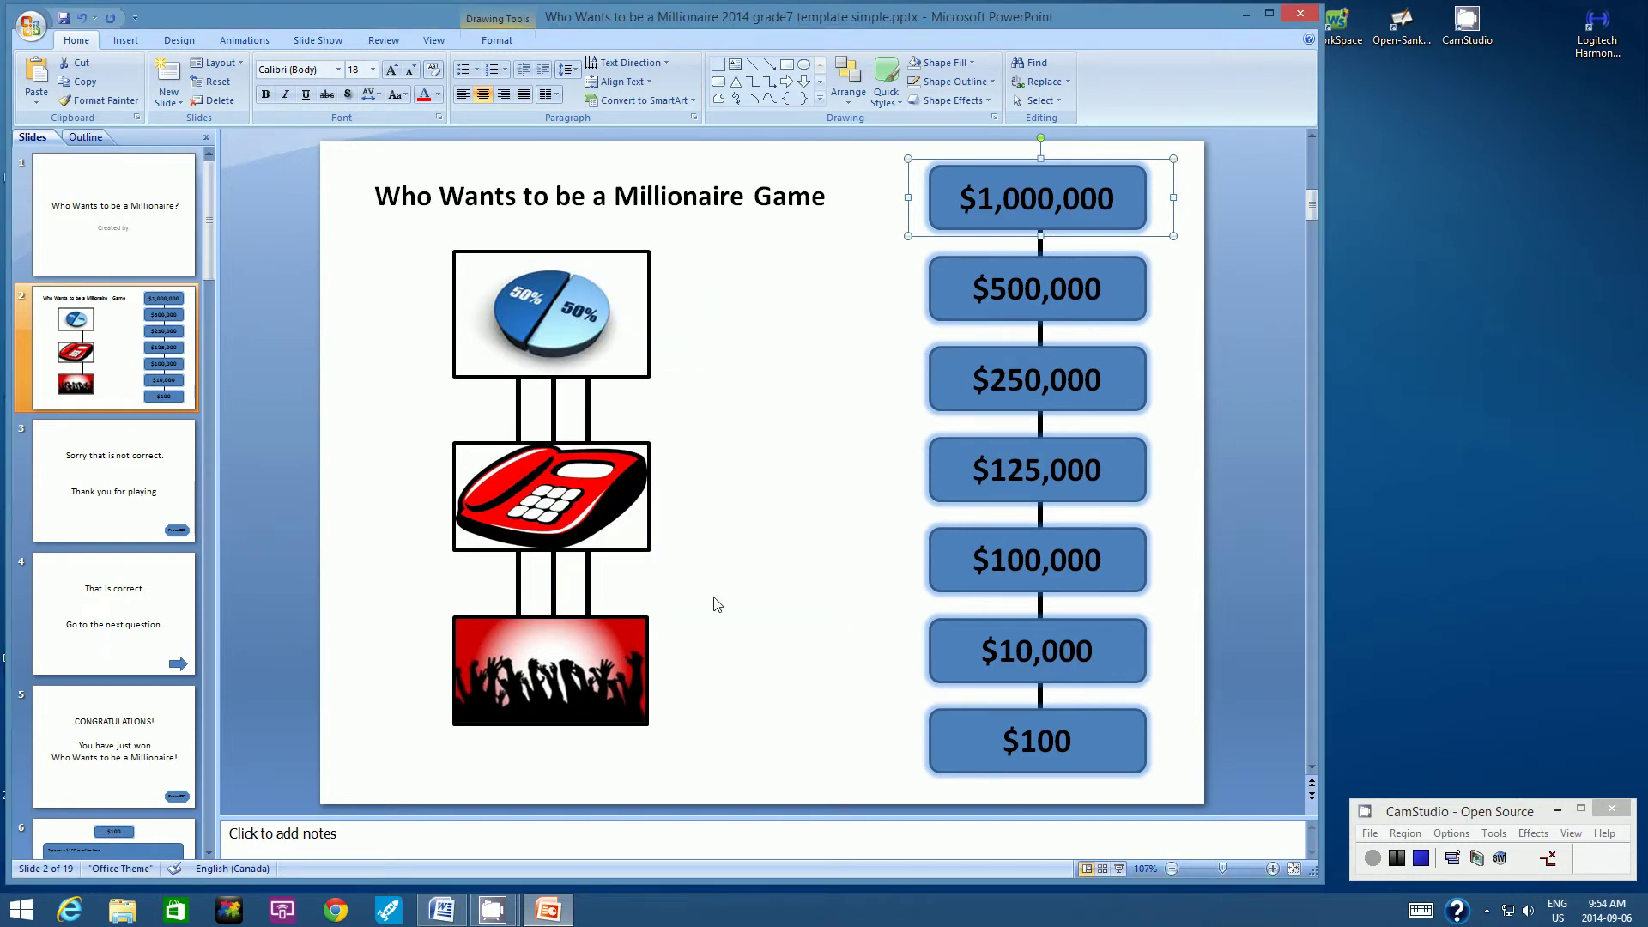
Run the show from slide 2 and confirm the $10,000 button jumps to slide 8.
{"action": "left_click", "coordinate": [837, 520]}
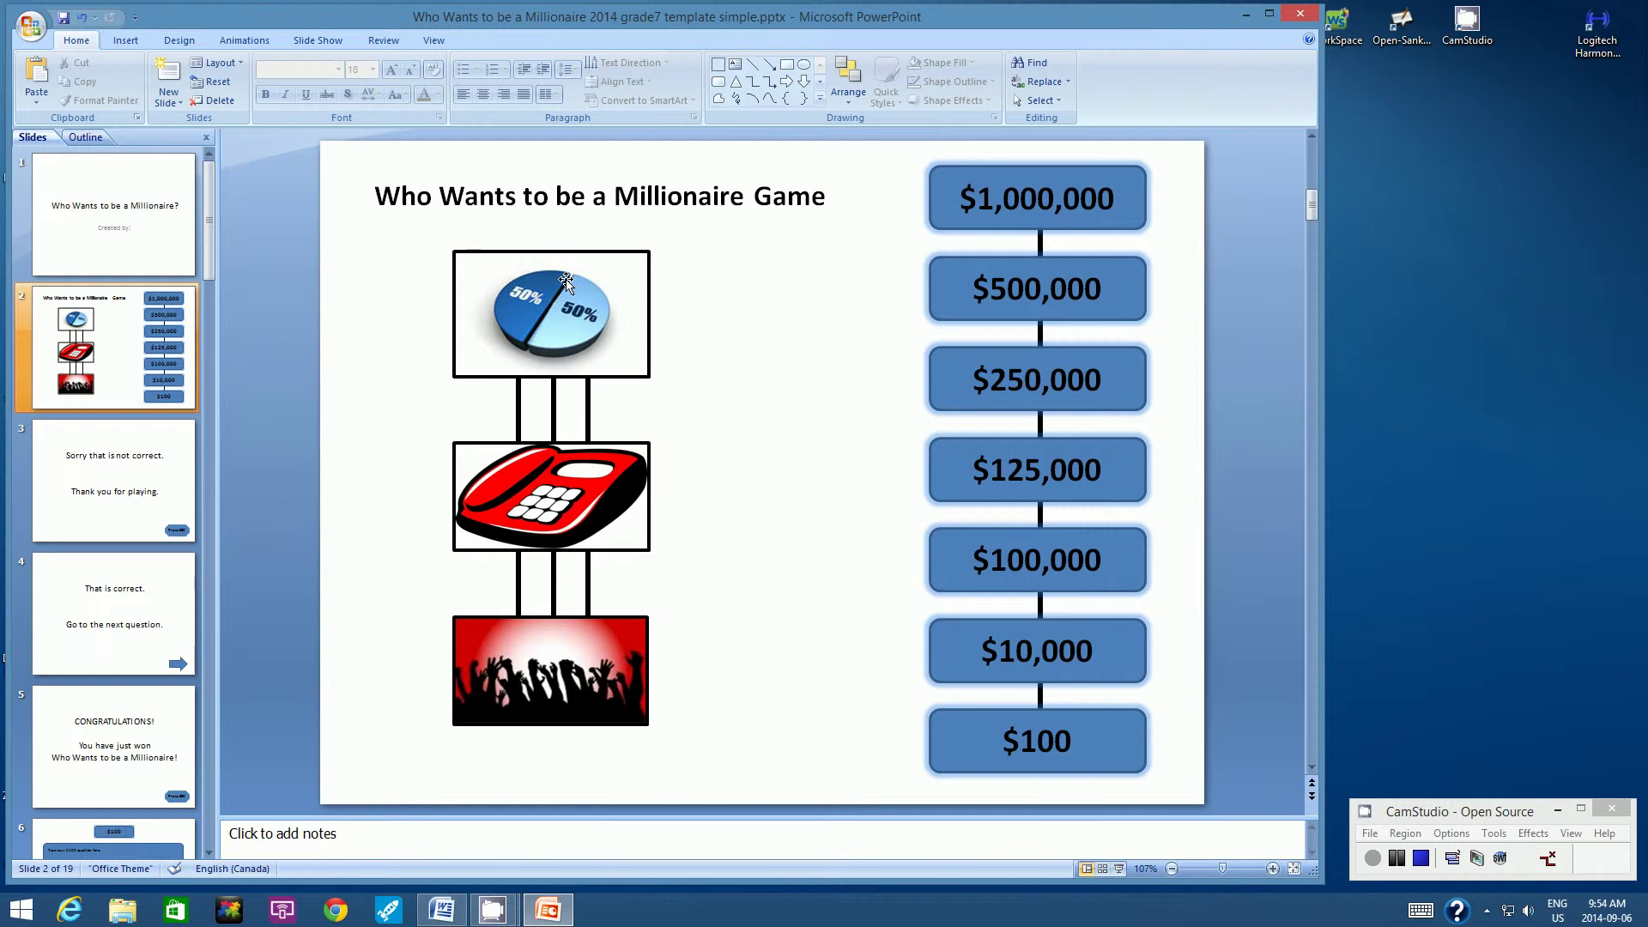
{"action": "left_click", "coordinate": [319, 41]}
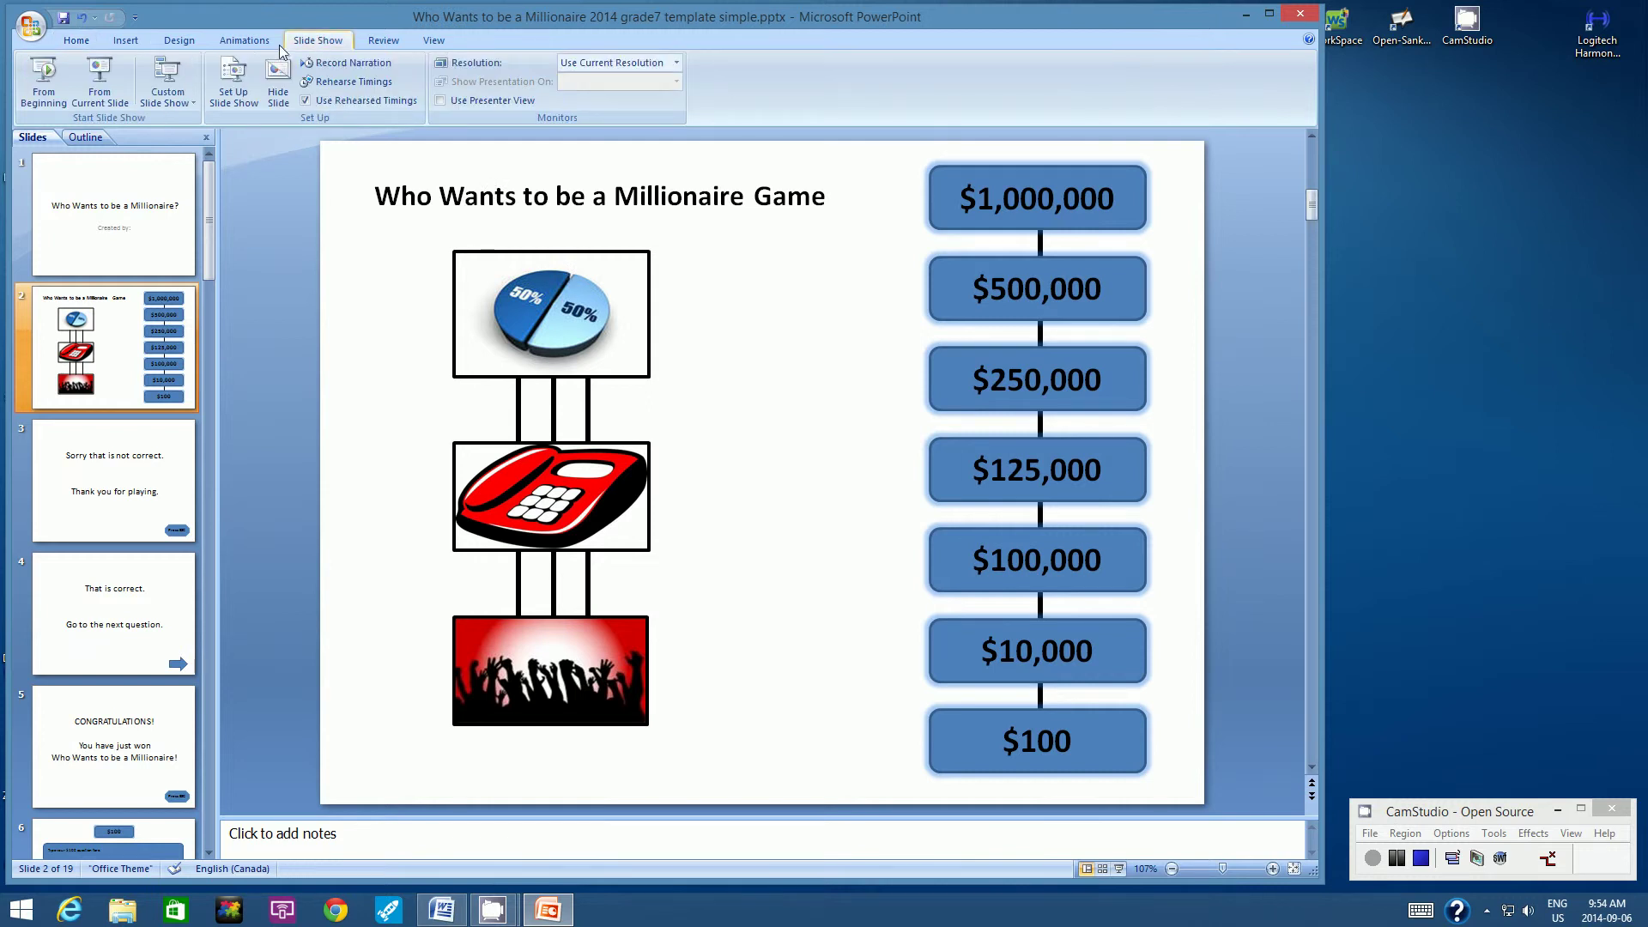
{"action": "left_click", "coordinate": [122, 74]}
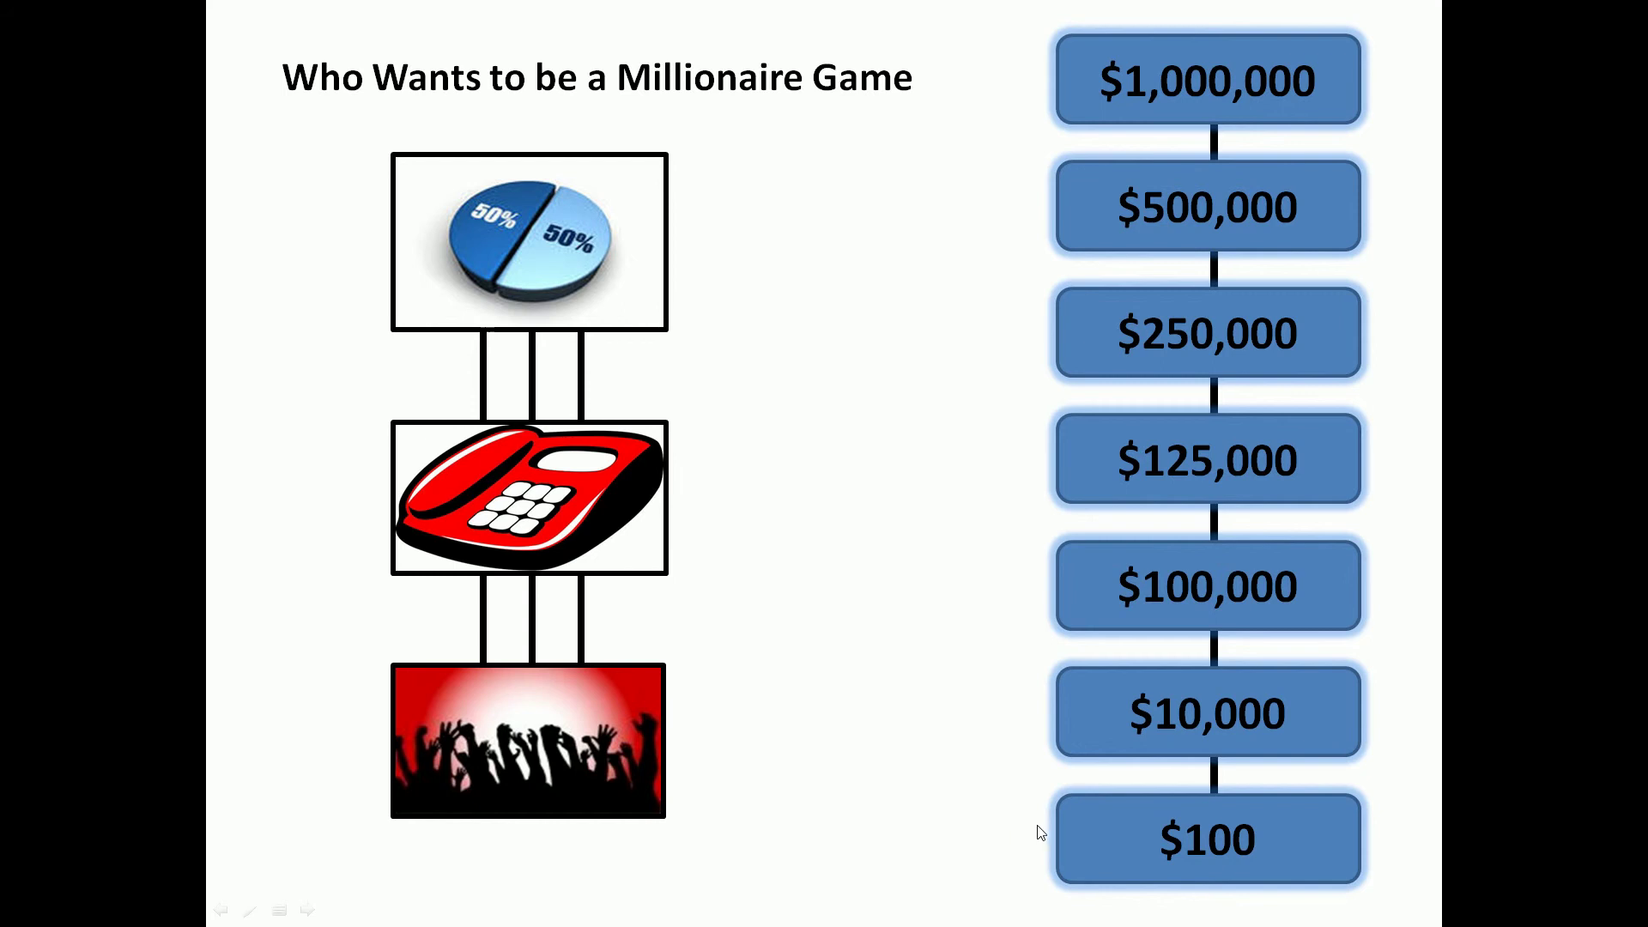
{"action": "left_click", "coordinate": [1031, 744]}
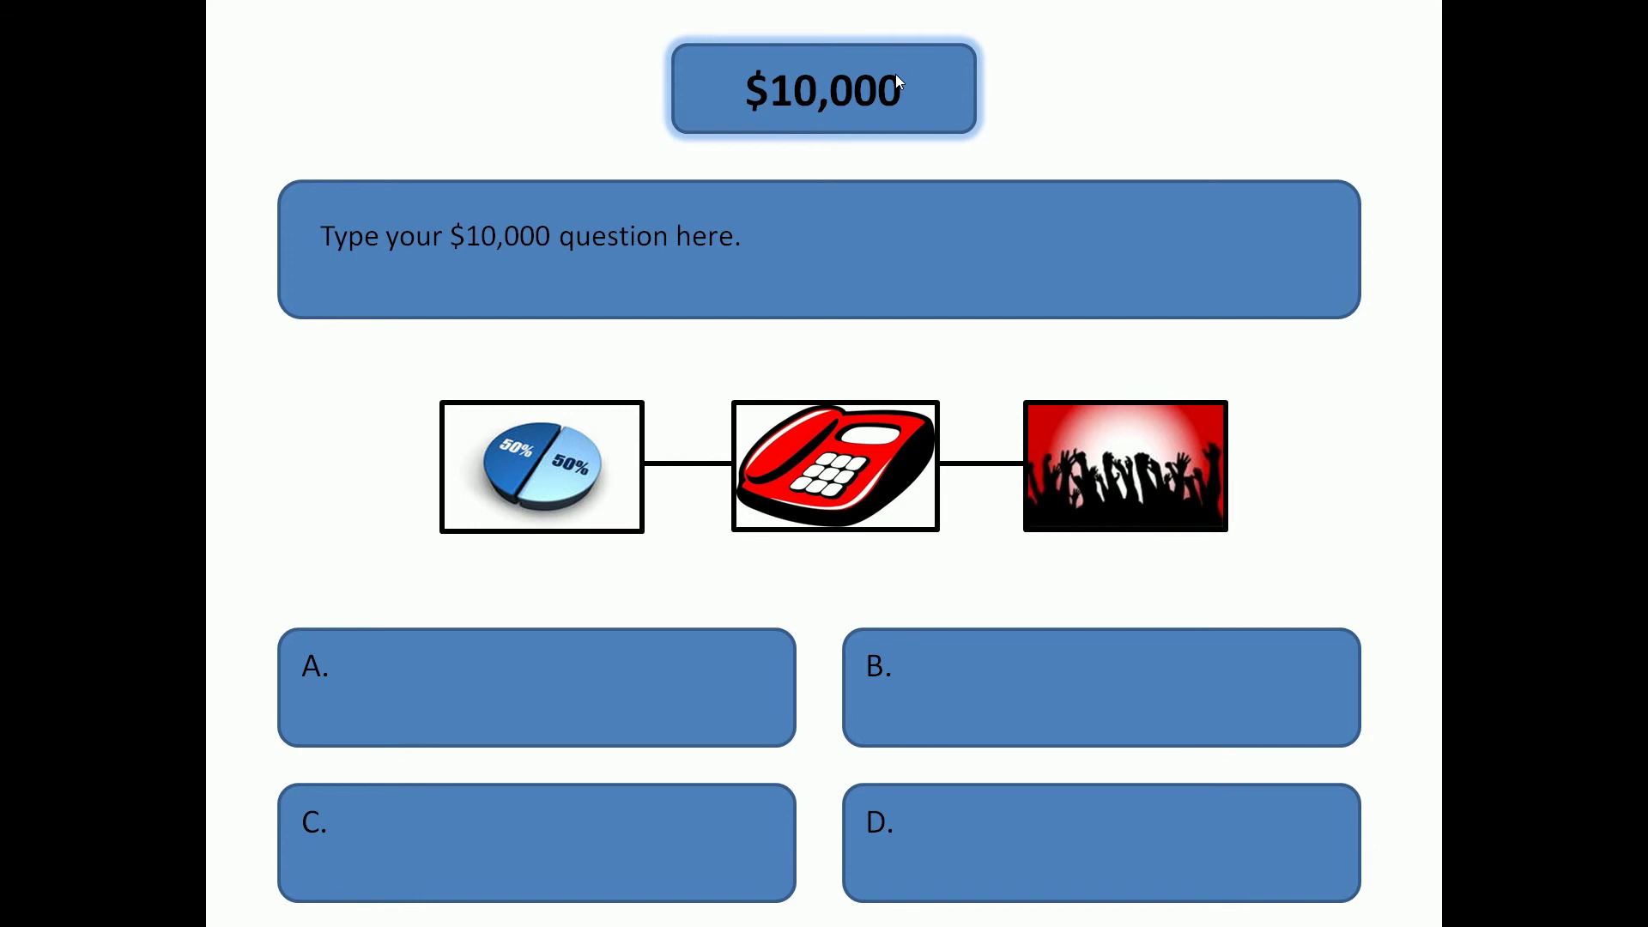
{"action": "key", "text": "Escape"}
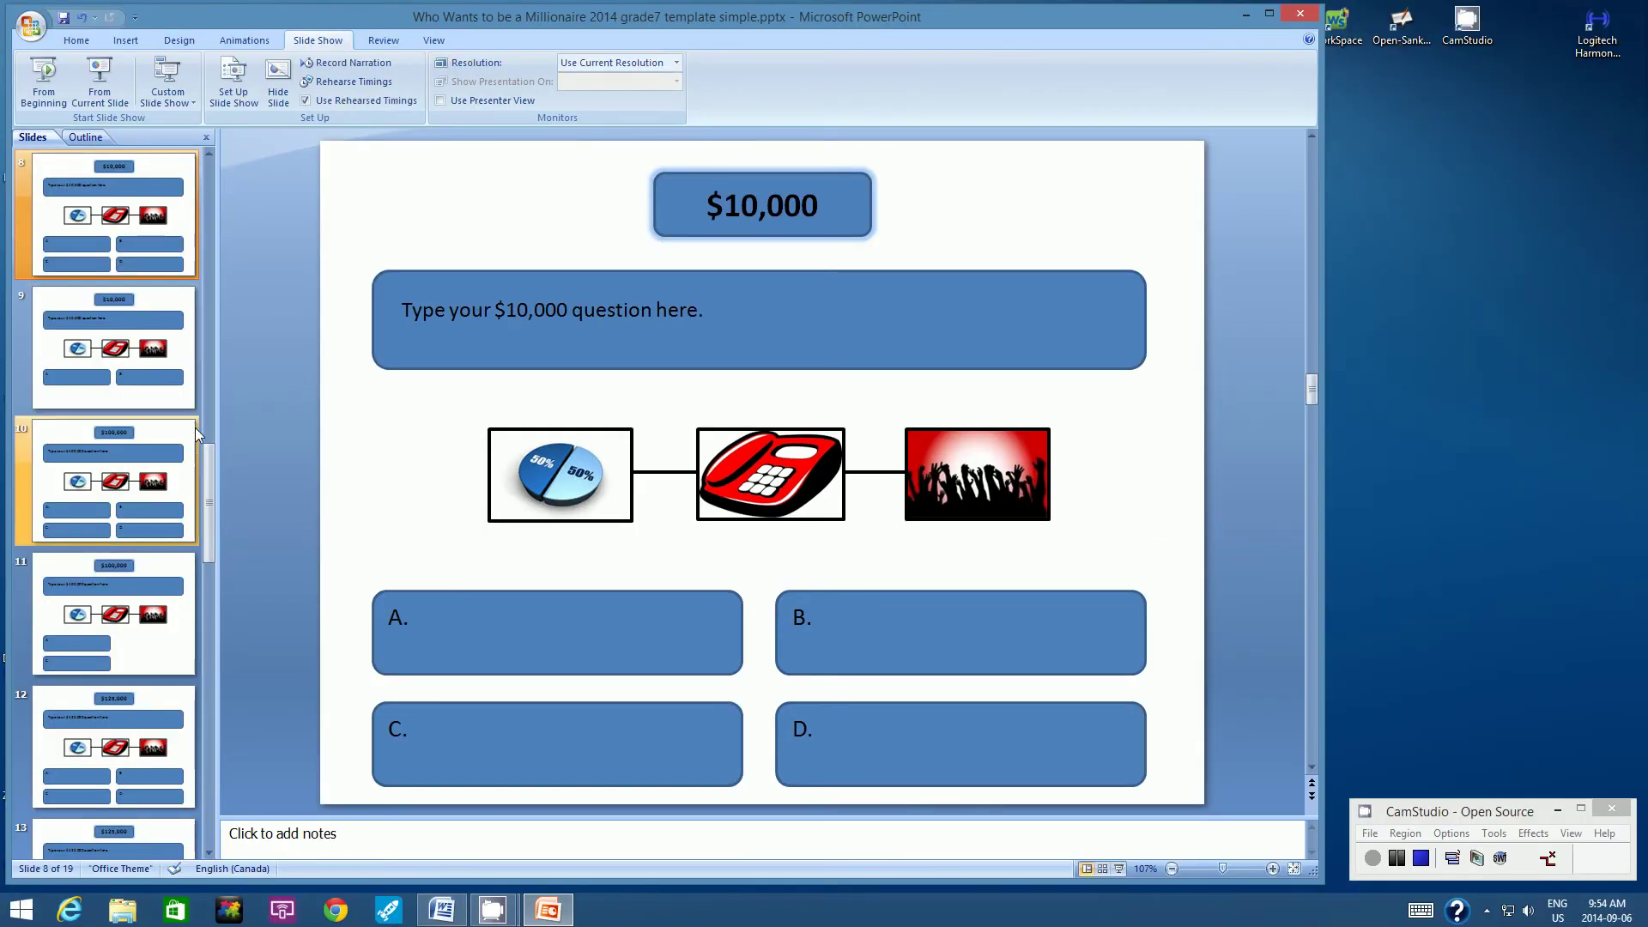
Go back via slide 2 and wrong-answer slide 3 to the 'That is correct' slide 4.
{"action": "left_click_drag", "start_coordinate": [208, 461], "coordinate": [240, 219]}
{"action": "left_click", "coordinate": [125, 232]}
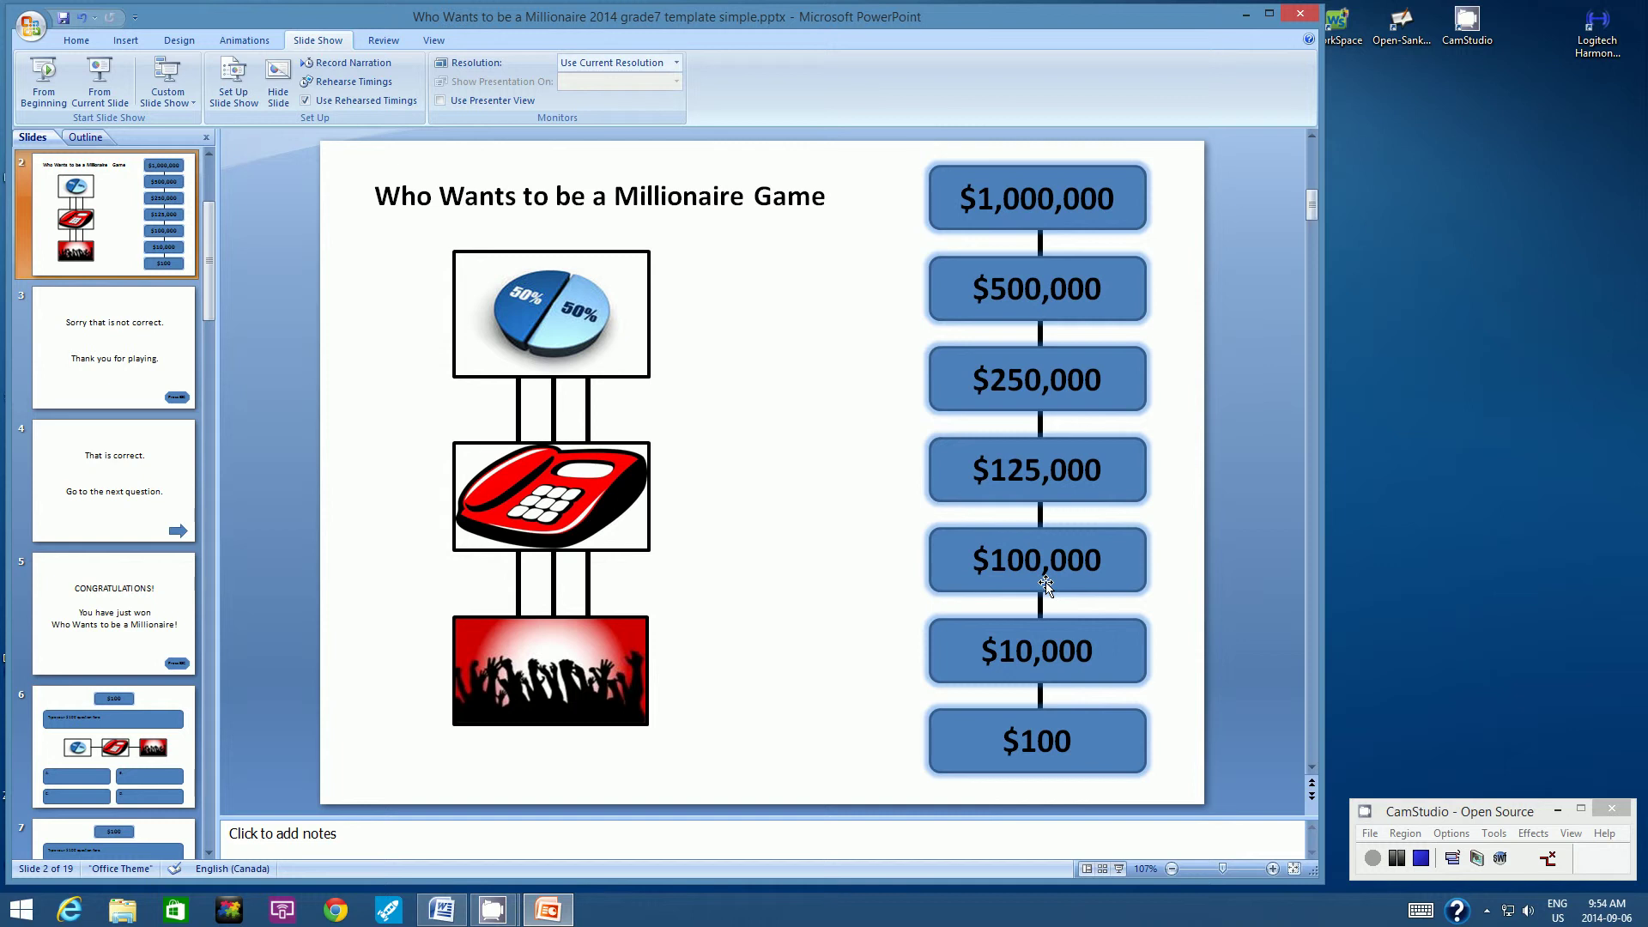
{"action": "left_click", "coordinate": [1373, 857]}
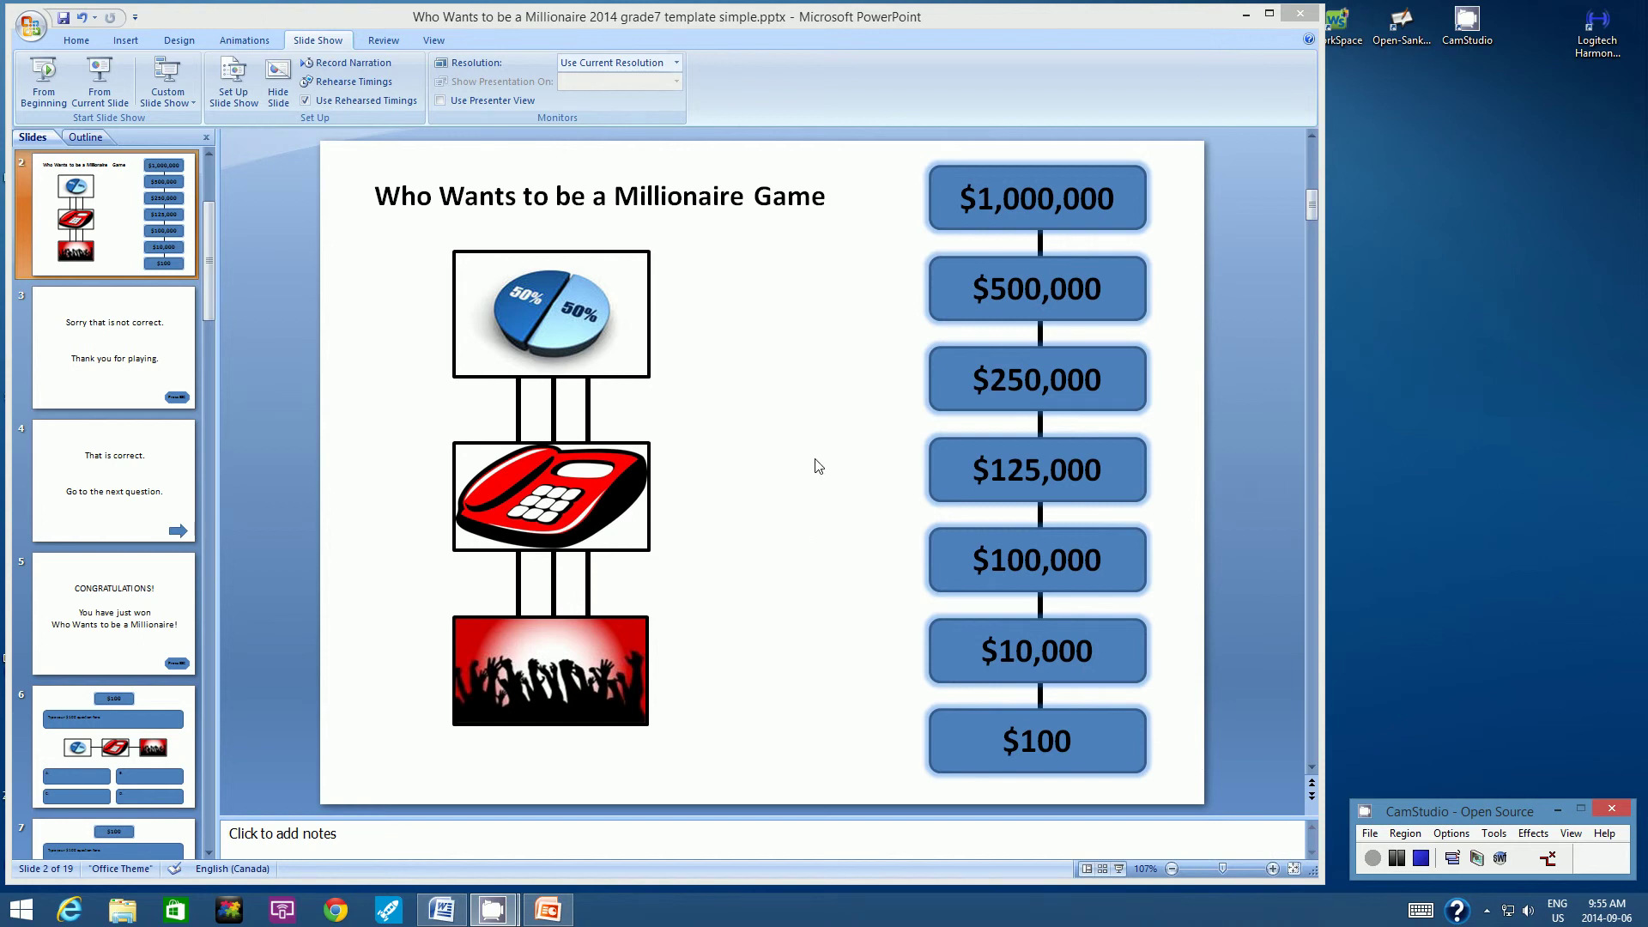
{"action": "left_click", "coordinate": [56, 354]}
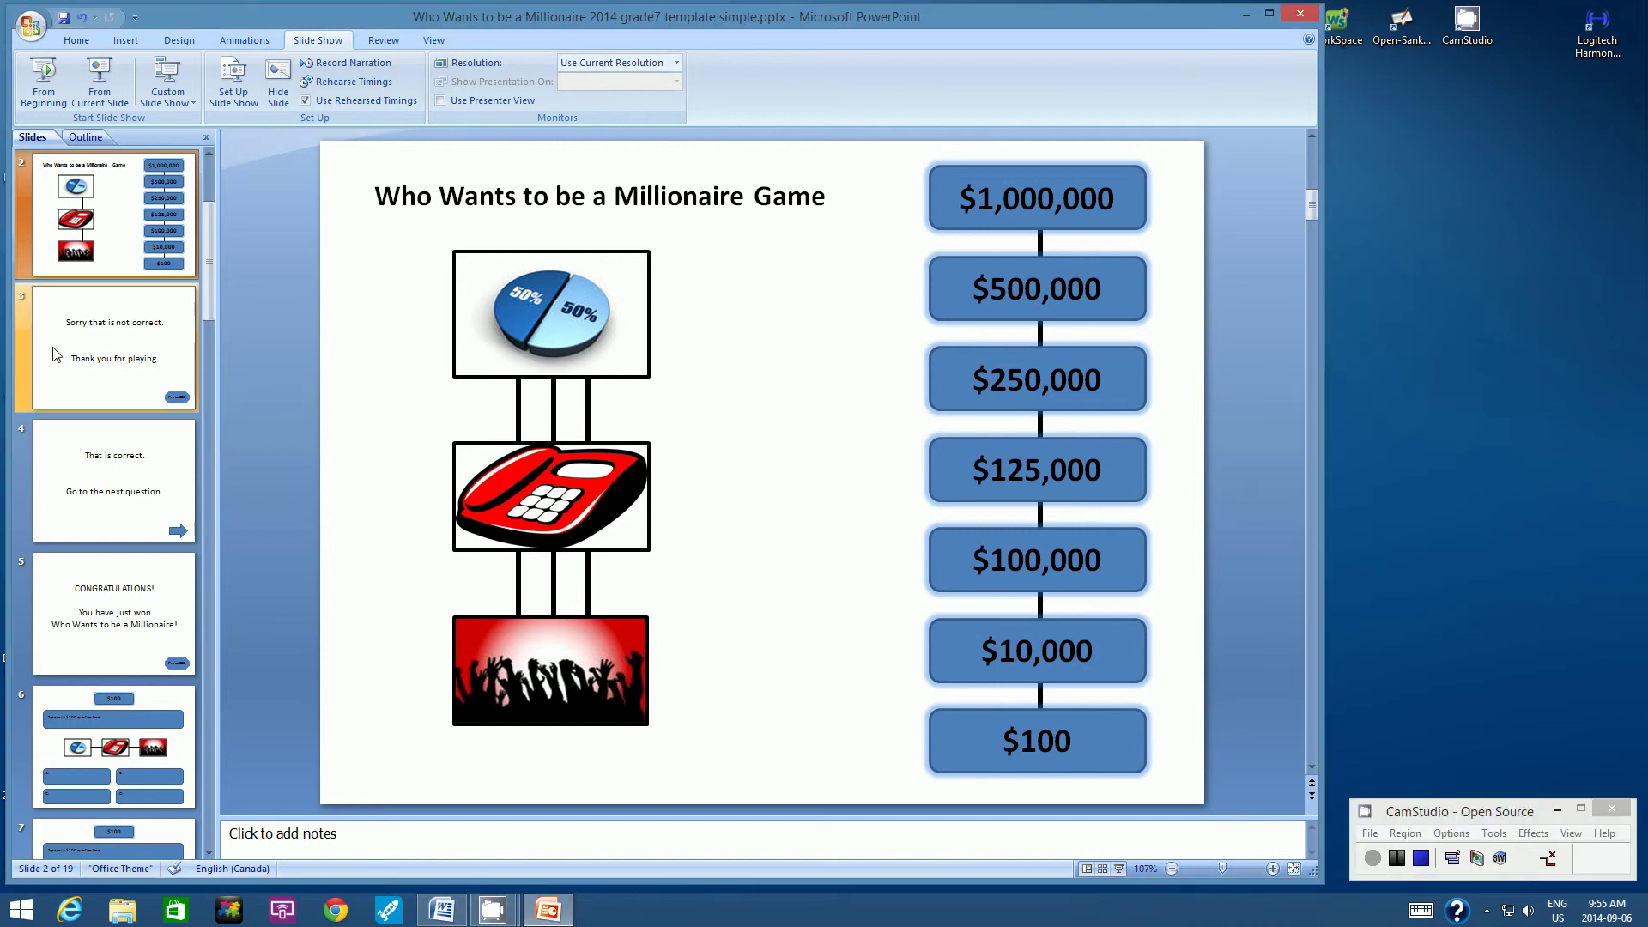
{"action": "left_click", "coordinate": [54, 354]}
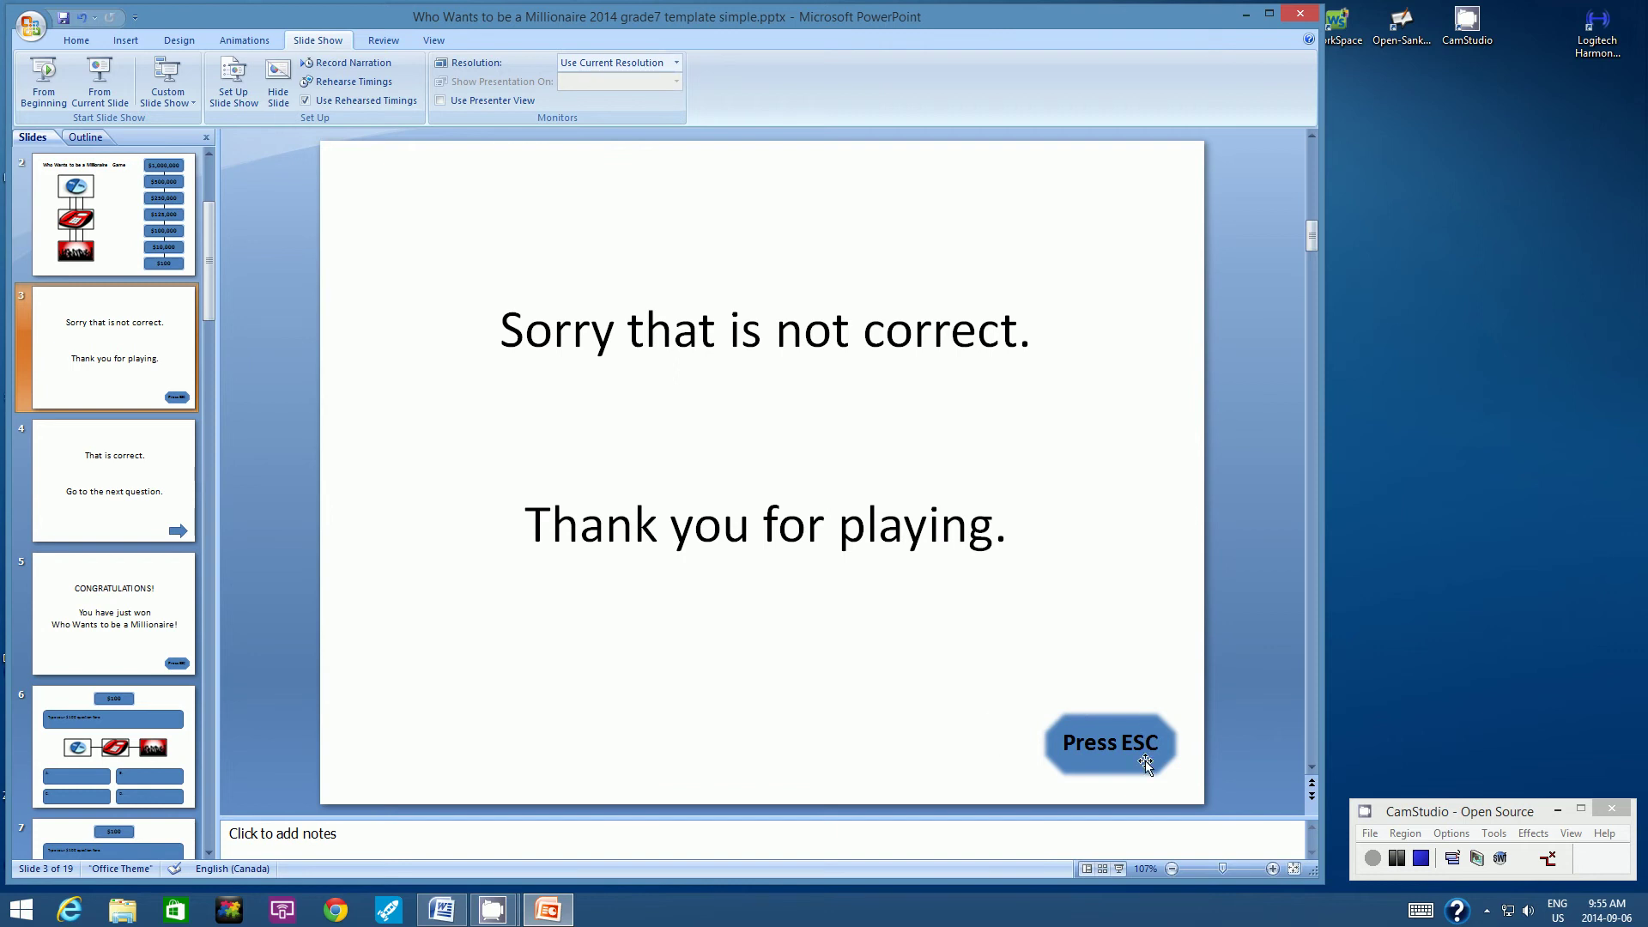
{"action": "left_click", "coordinate": [92, 458]}
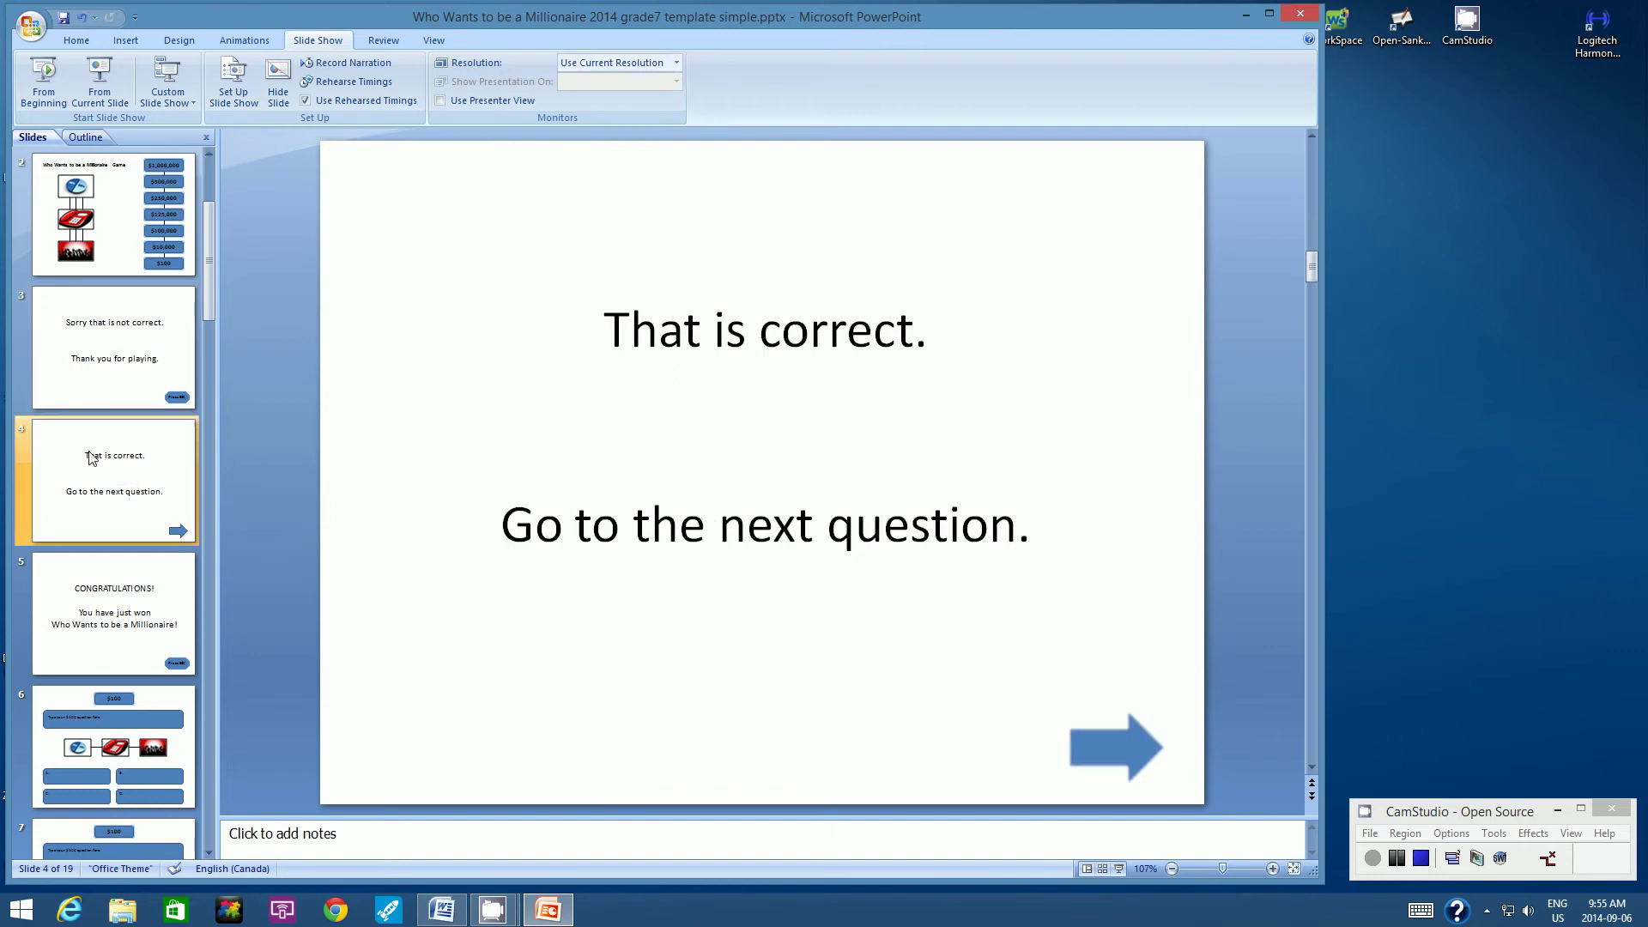